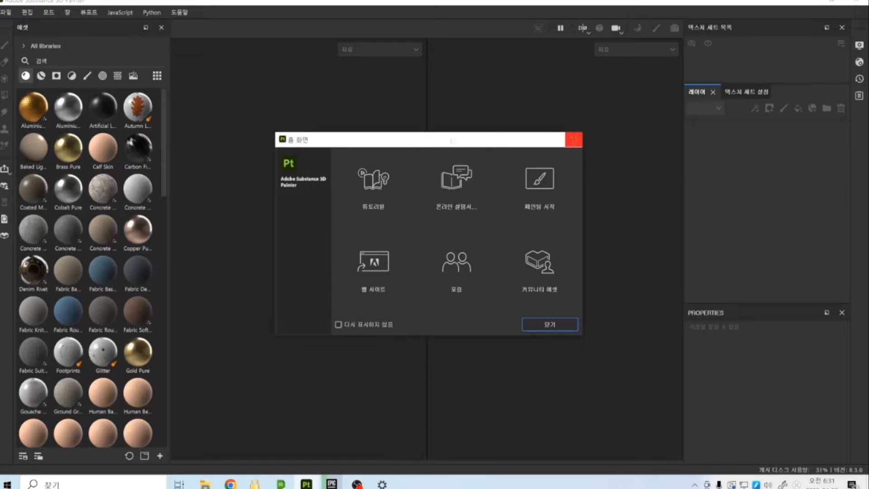
Step: Close the home screen and skim through the base materials in the asset library
{"action": "left_click", "coordinate": [549, 325]}
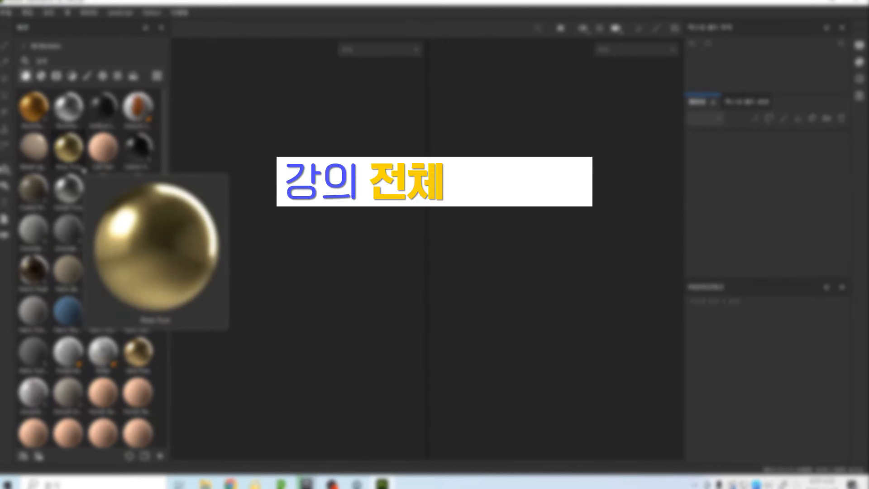
{"action": "mouse_move", "coordinate": [91, 155]}
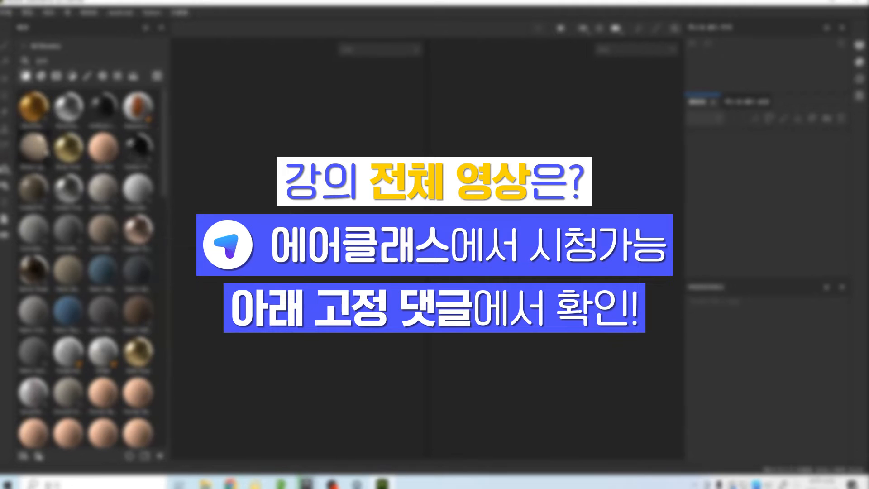
{"action": "scroll", "coordinate": [86, 267], "scroll_direction": "down", "scroll_amount": 5}
{"action": "scroll", "coordinate": [68, 203], "scroll_direction": "down", "scroll_amount": 10}
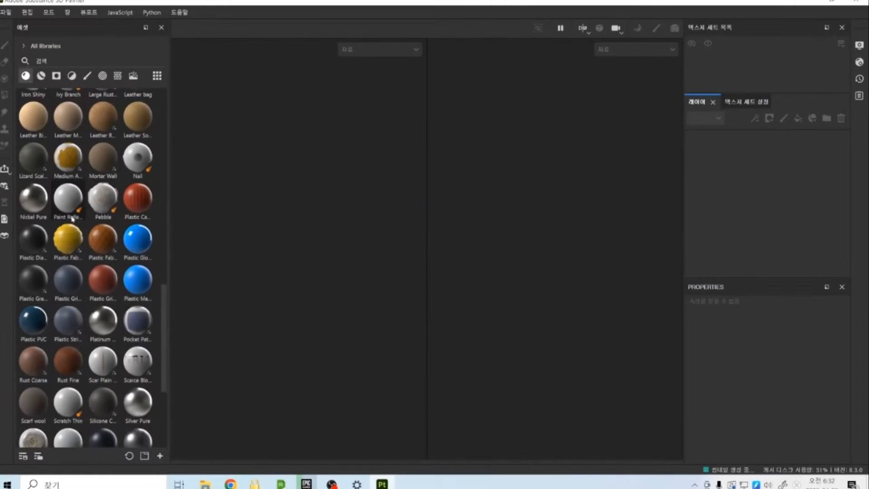
{"action": "scroll", "coordinate": [86, 215], "scroll_direction": "up", "scroll_amount": 15}
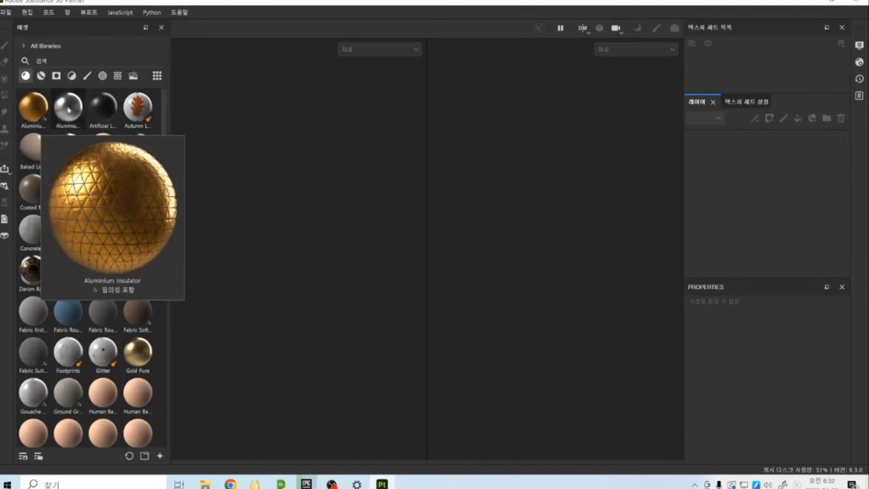
Step: Examine the enlarged previews of base materials such as Carbon Fiber, Brass Pure, Copper Pure and the leathers
{"action": "mouse_move", "coordinate": [43, 109]}
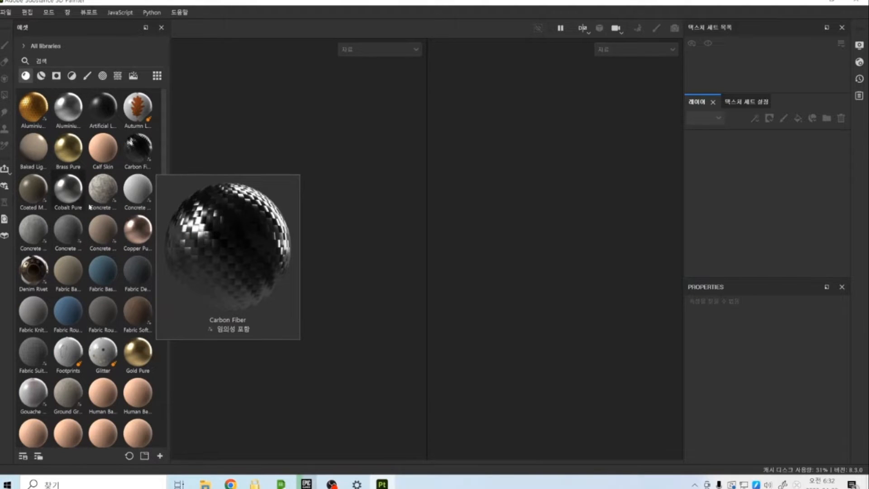
{"action": "scroll", "coordinate": [109, 213], "scroll_direction": "down", "scroll_amount": 5}
{"action": "scroll", "coordinate": [114, 219], "scroll_direction": "down", "scroll_amount": 3}
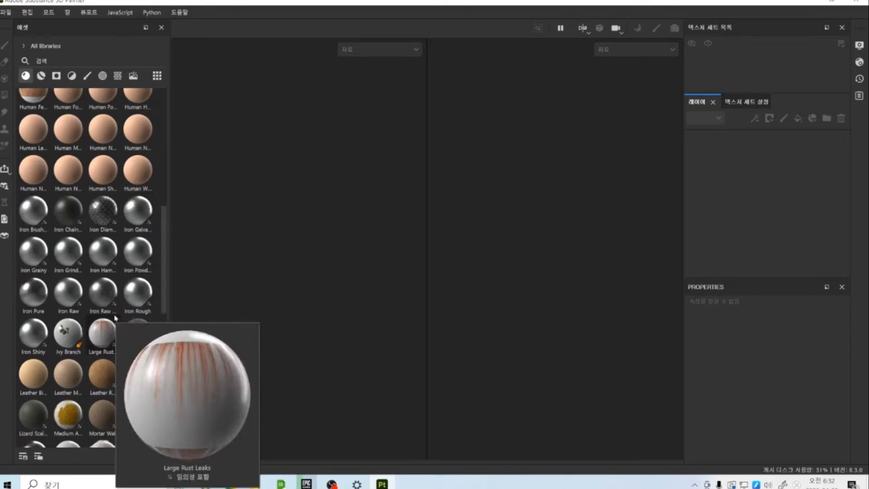
{"action": "scroll", "coordinate": [115, 323], "scroll_direction": "down", "scroll_amount": 9}
{"action": "scroll", "coordinate": [138, 270], "scroll_direction": "up", "scroll_amount": 18}
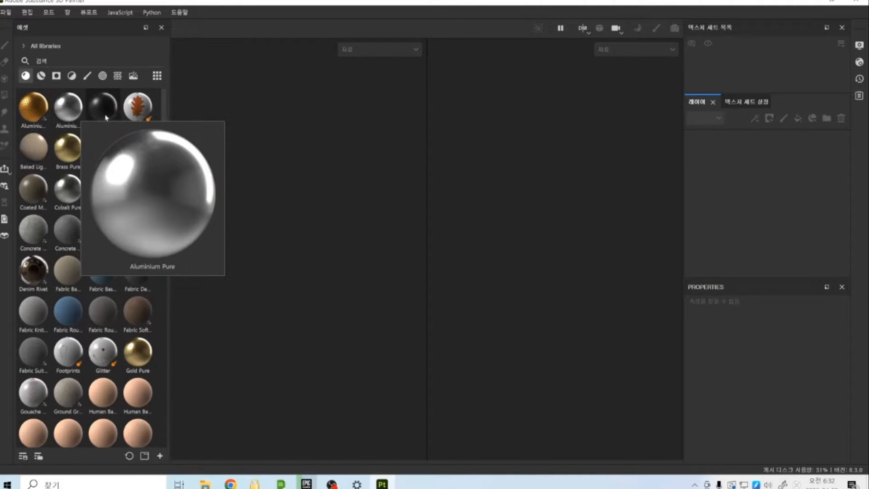
{"action": "mouse_move", "coordinate": [122, 117]}
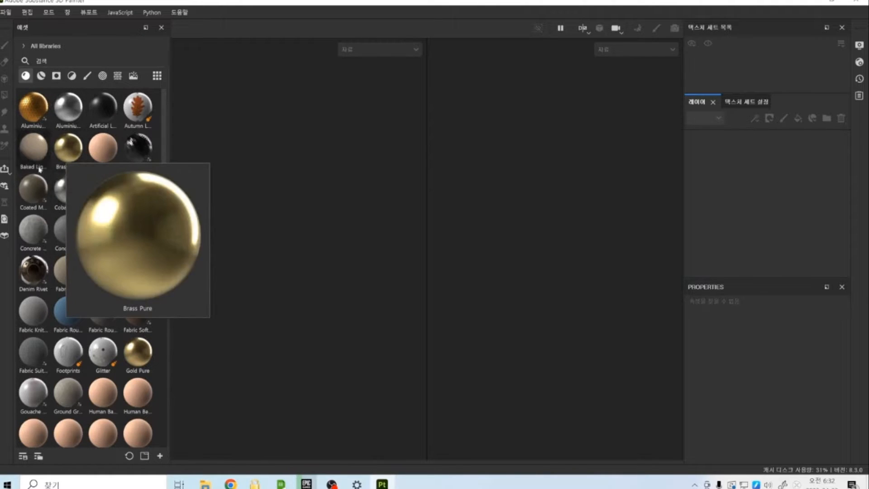
{"action": "mouse_move", "coordinate": [144, 239]}
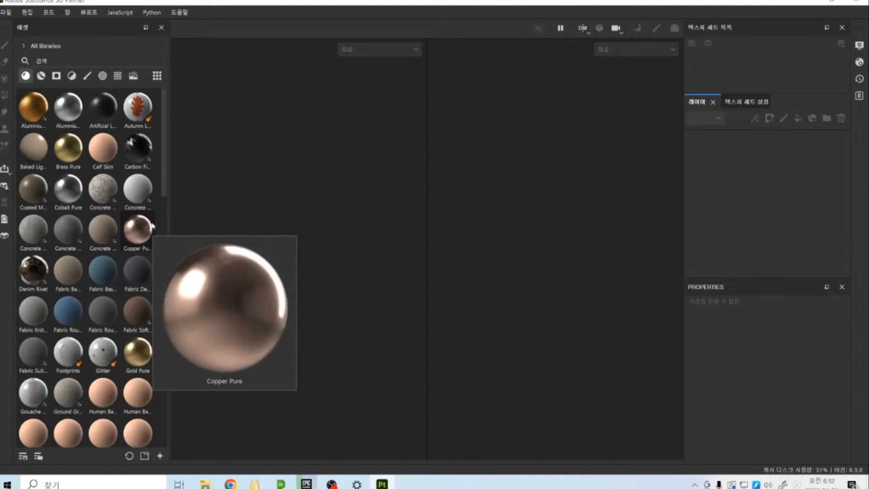
{"action": "scroll", "coordinate": [152, 226], "scroll_direction": "down", "scroll_amount": 5}
{"action": "scroll", "coordinate": [151, 229], "scroll_direction": "down", "scroll_amount": 5}
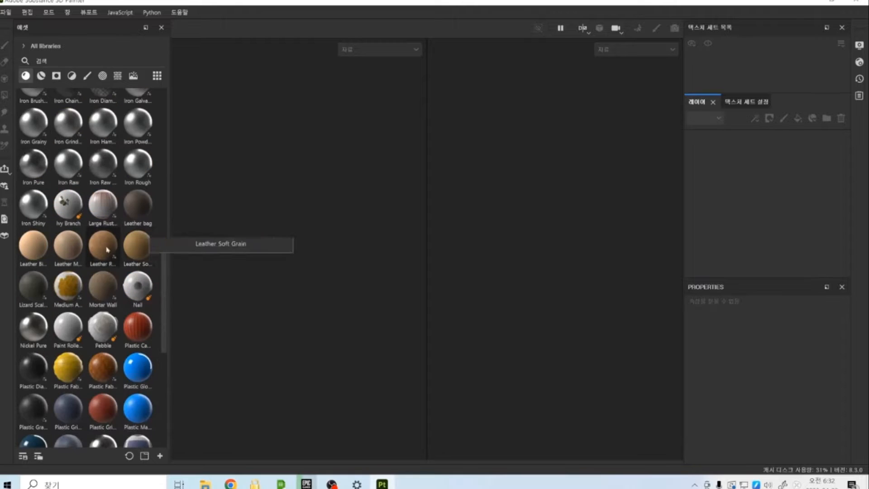
{"action": "mouse_move", "coordinate": [100, 252]}
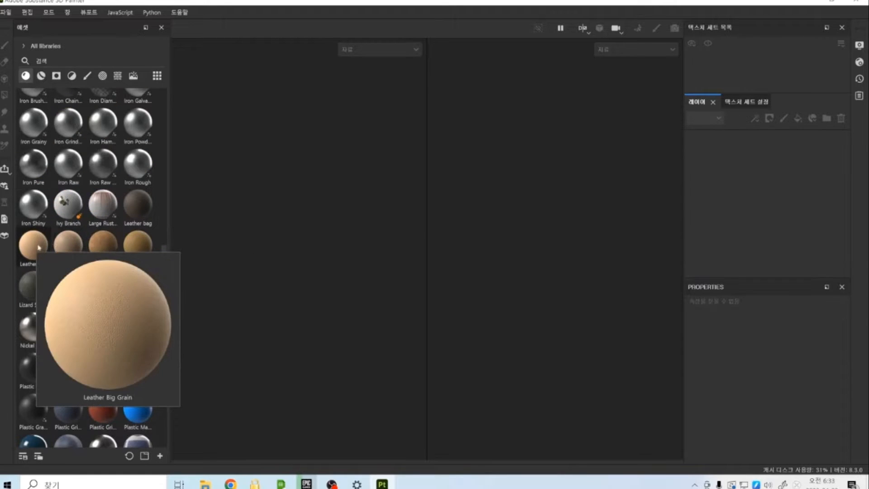
{"action": "mouse_move", "coordinate": [139, 208]}
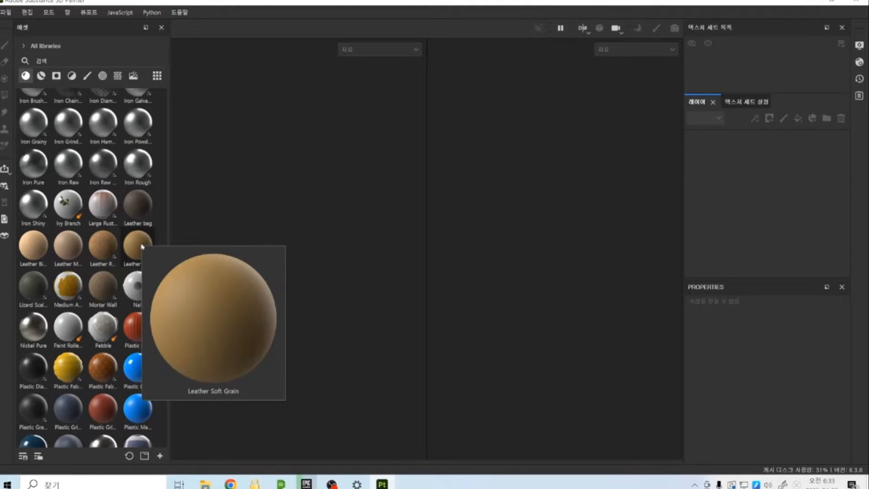
{"action": "scroll", "coordinate": [142, 247], "scroll_direction": "up", "scroll_amount": 10}
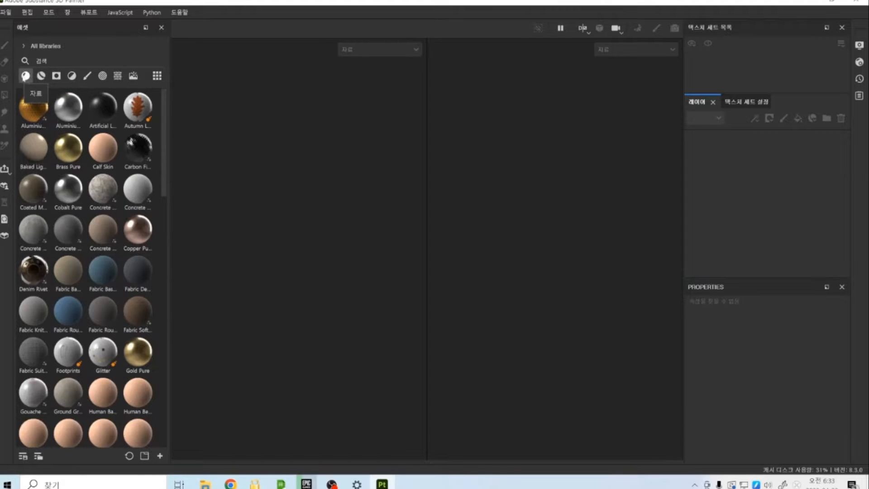
Step: Show only the smart materials in the asset library and look through the whole collection
{"action": "left_click", "coordinate": [41, 76]}
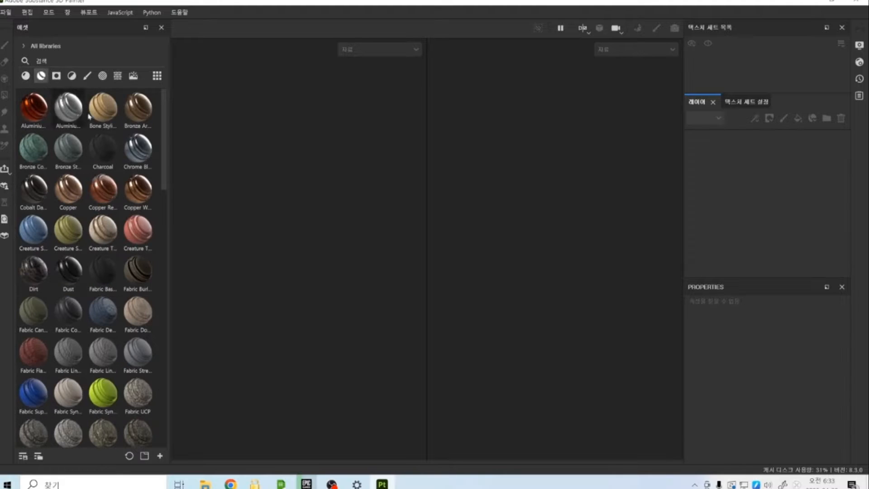
{"action": "left_click_drag", "start_coordinate": [165, 110], "coordinate": [156, 384]}
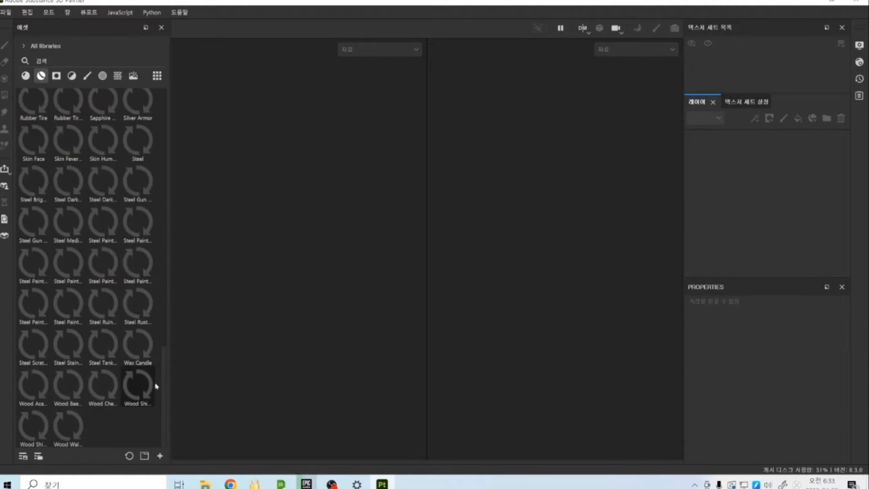
{"action": "left_click_drag", "start_coordinate": [163, 355], "coordinate": [164, 99]}
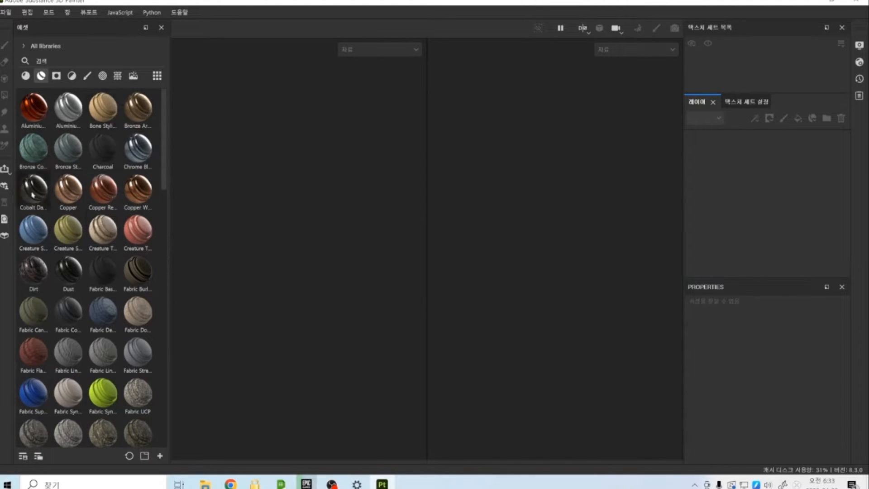
{"action": "mouse_move", "coordinate": [104, 196]}
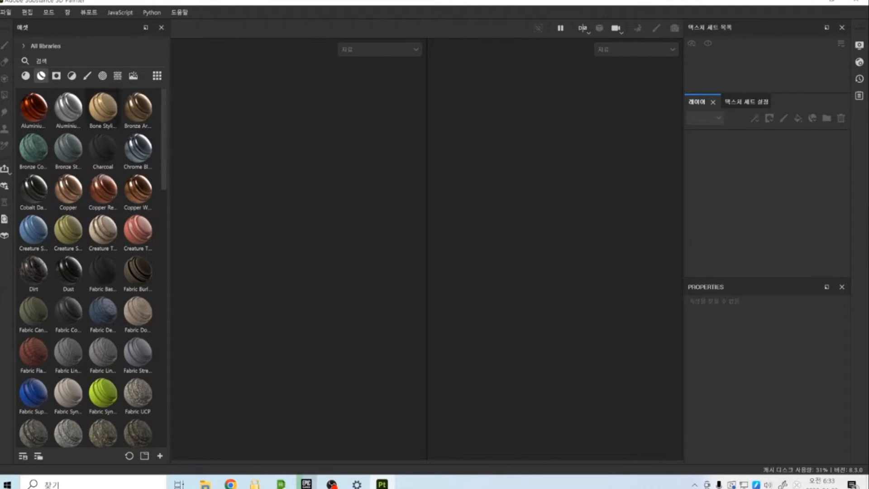
Step: Show only the smart masks in the asset library and look through the dirt, dust, edge and rust masks
{"action": "left_click", "coordinate": [57, 76]}
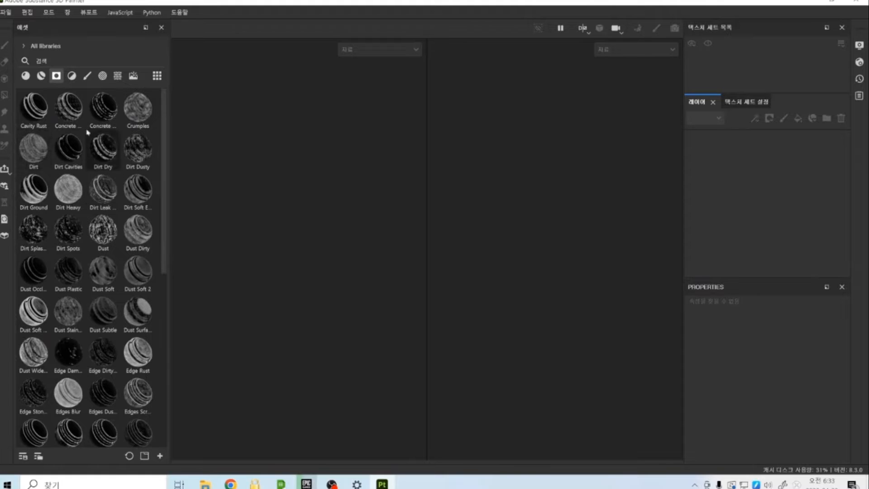
{"action": "mouse_move", "coordinate": [115, 175]}
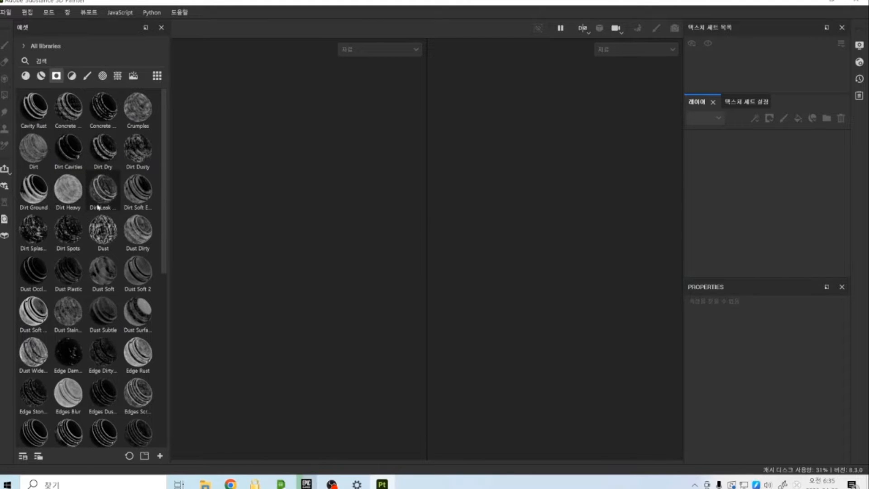
{"action": "scroll", "coordinate": [99, 207], "scroll_direction": "down", "scroll_amount": 8}
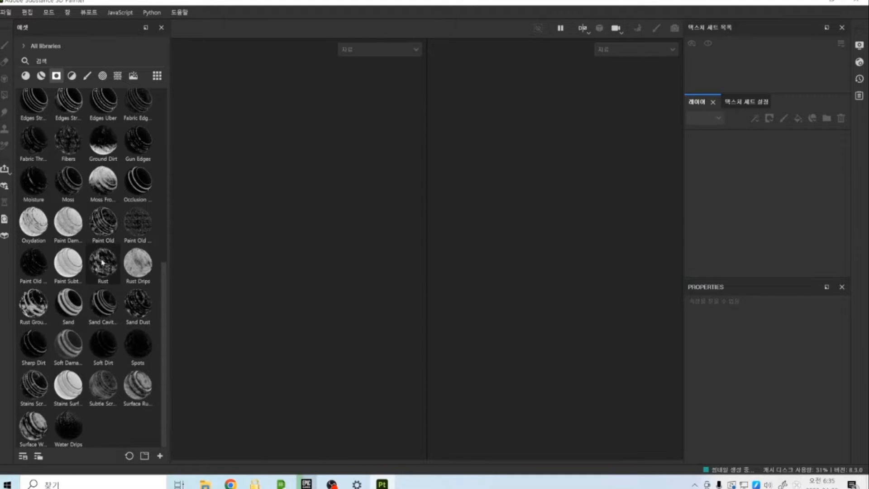
{"action": "scroll", "coordinate": [103, 346], "scroll_direction": "up", "scroll_amount": 8}
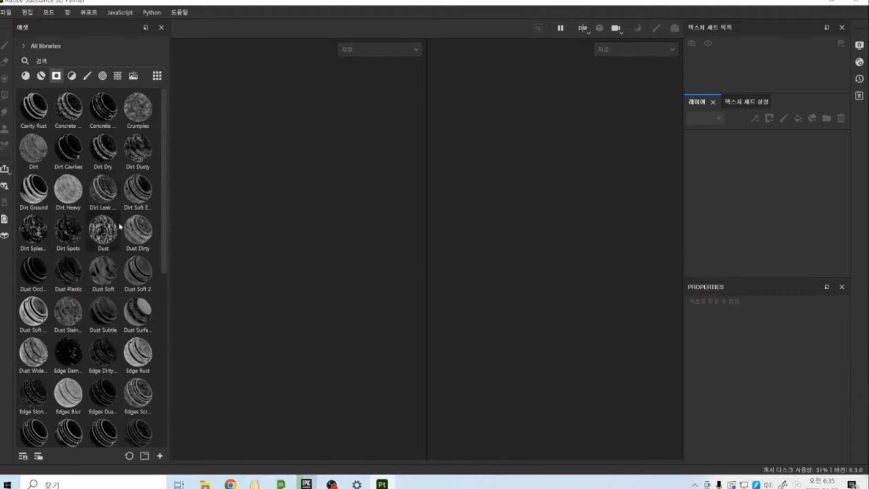
Step: Show only the filters in the asset library and examine them, including the HSL Perceptive and Blur previews
{"action": "left_click", "coordinate": [72, 76]}
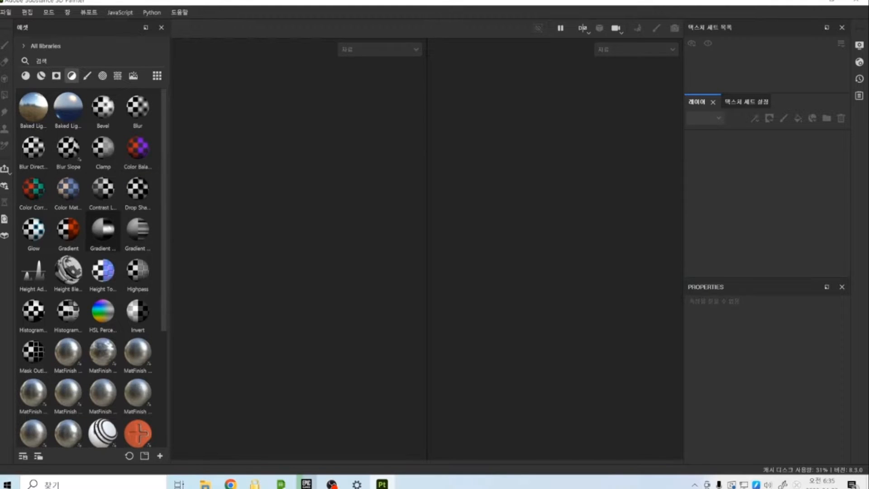
{"action": "scroll", "coordinate": [110, 229], "scroll_direction": "down", "scroll_amount": 3}
{"action": "scroll", "coordinate": [114, 245], "scroll_direction": "up", "scroll_amount": 3}
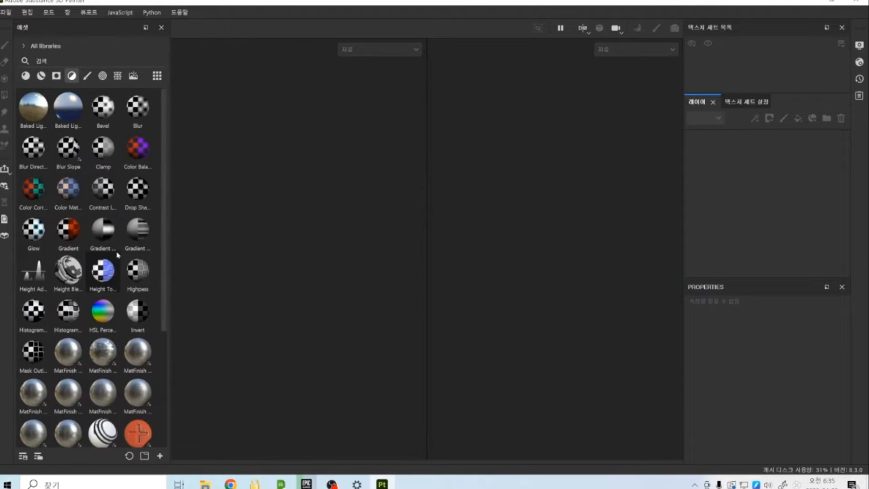
{"action": "mouse_move", "coordinate": [111, 310]}
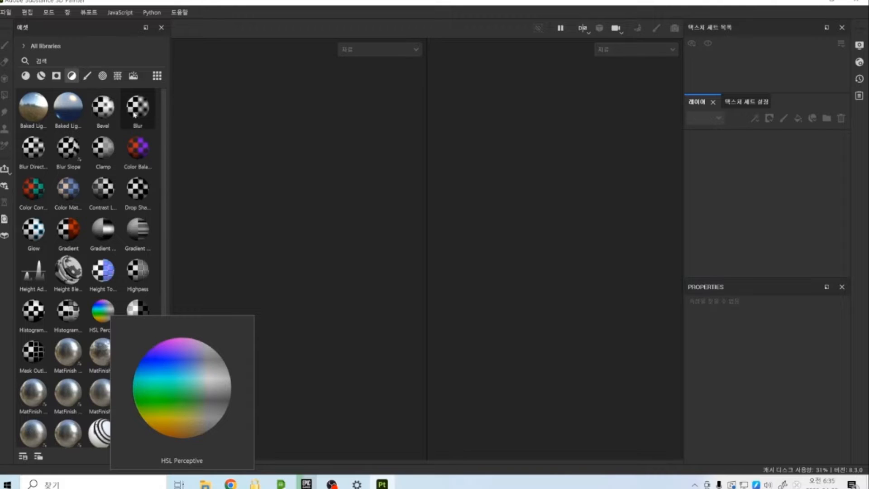
{"action": "mouse_move", "coordinate": [135, 115]}
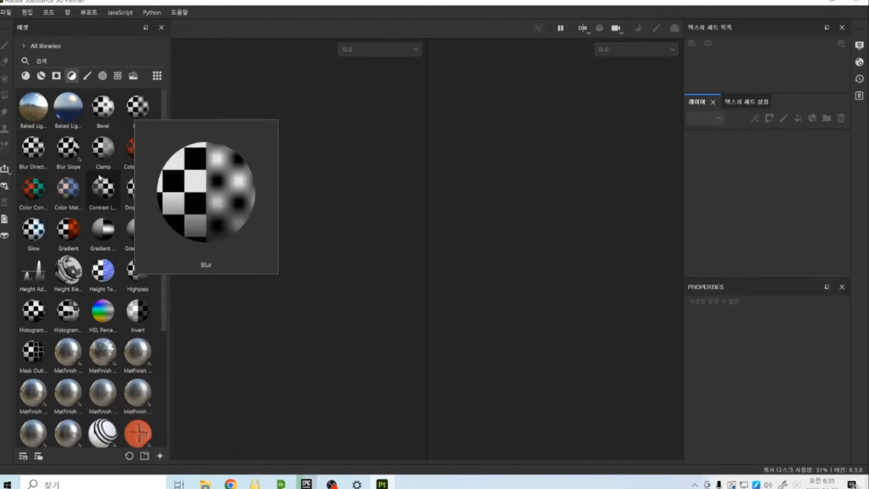
{"action": "left_click", "coordinate": [44, 121]}
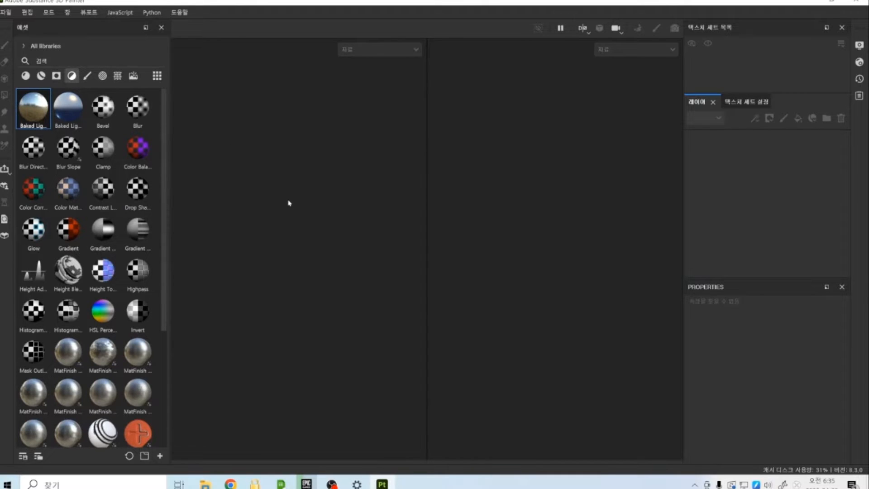
{"action": "left_click_drag", "start_coordinate": [161, 129], "coordinate": [152, 242]}
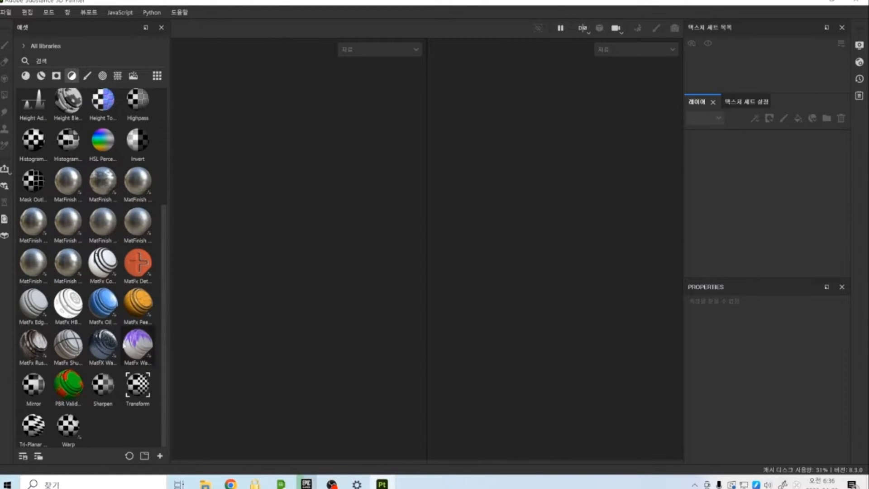
{"action": "left_click_drag", "start_coordinate": [164, 336], "coordinate": [165, 217]}
Step: Show only the brushes in the asset library and look through them from the artistic brushes to Kyle's brushes
{"action": "left_click", "coordinate": [87, 76]}
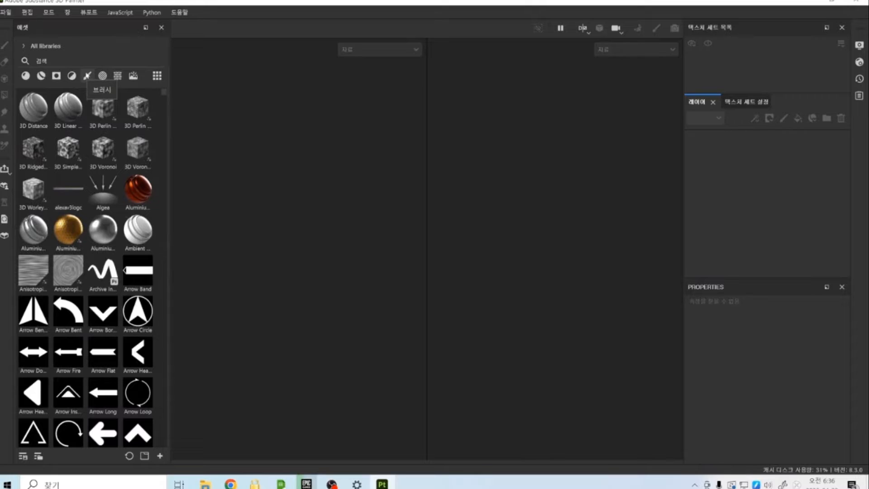
{"action": "mouse_move", "coordinate": [139, 310]}
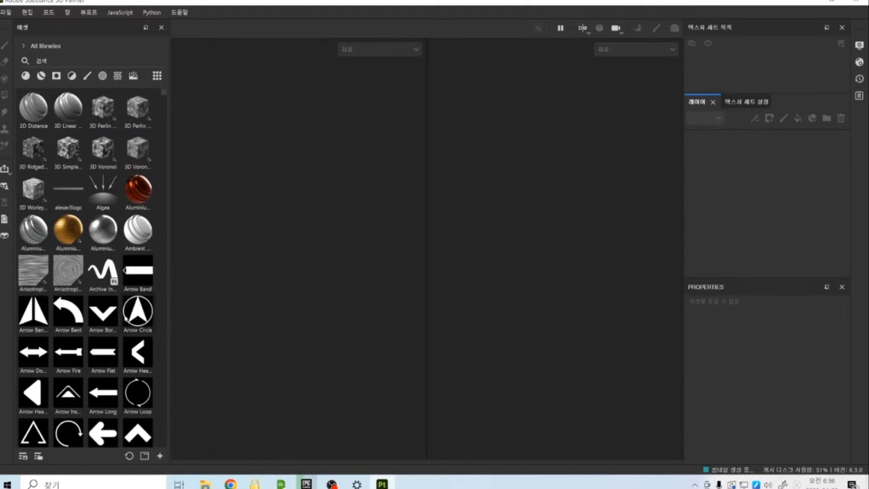
{"action": "scroll", "coordinate": [125, 317], "scroll_direction": "down", "scroll_amount": 15}
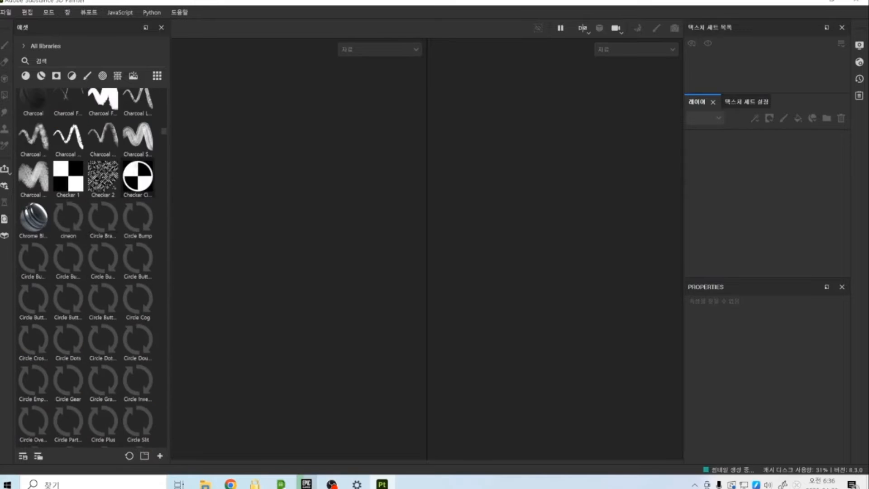
{"action": "left_click", "coordinate": [88, 76]}
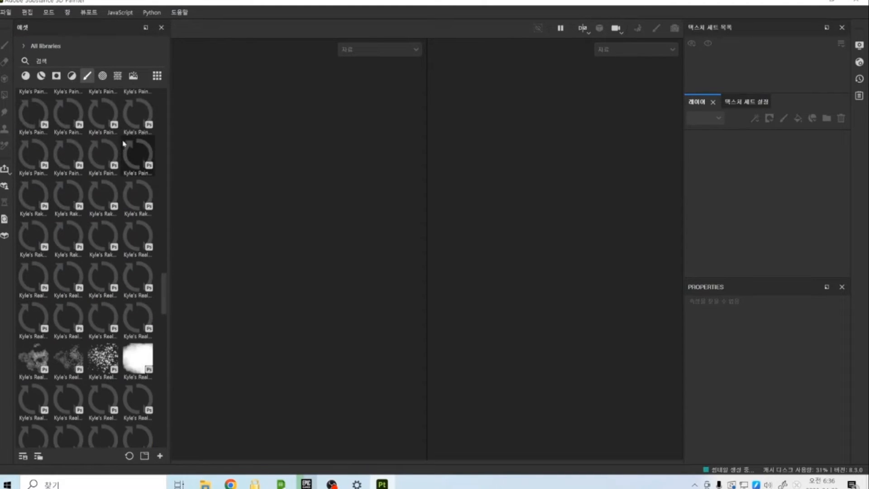
{"action": "left_click_drag", "start_coordinate": [164, 293], "coordinate": [157, 70]}
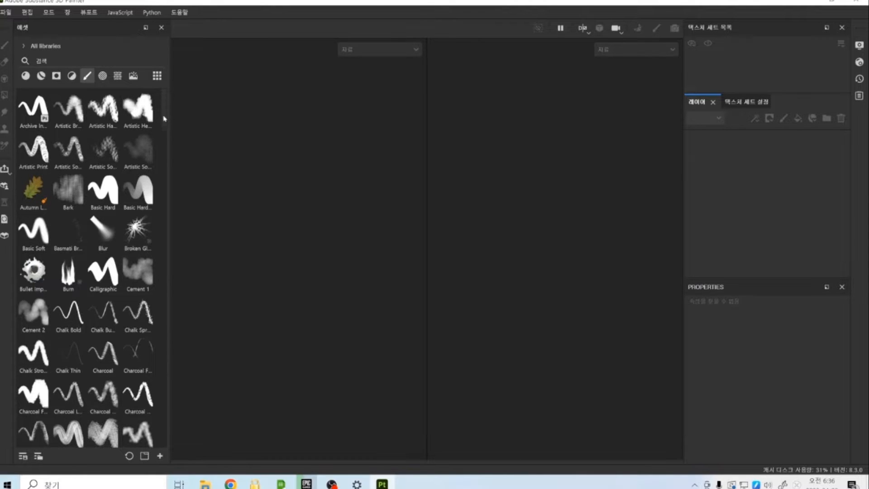
{"action": "left_click_drag", "start_coordinate": [165, 119], "coordinate": [163, 136]}
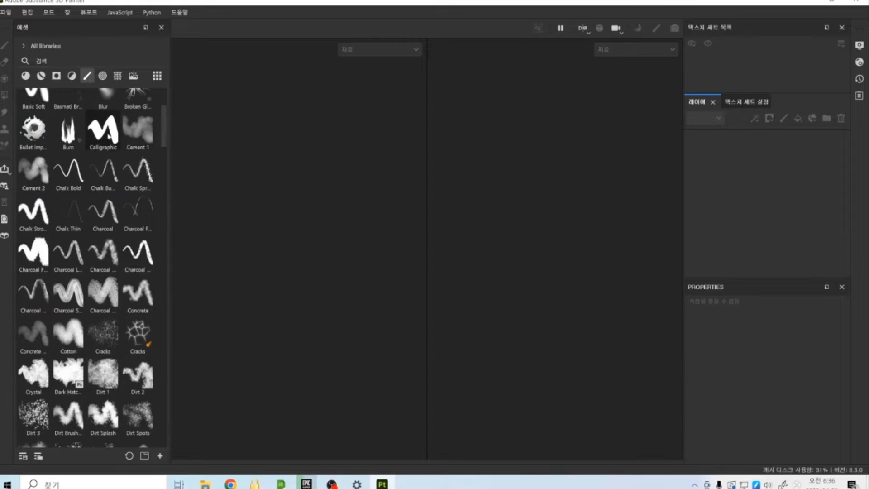
{"action": "left_click_drag", "start_coordinate": [164, 130], "coordinate": [165, 170]}
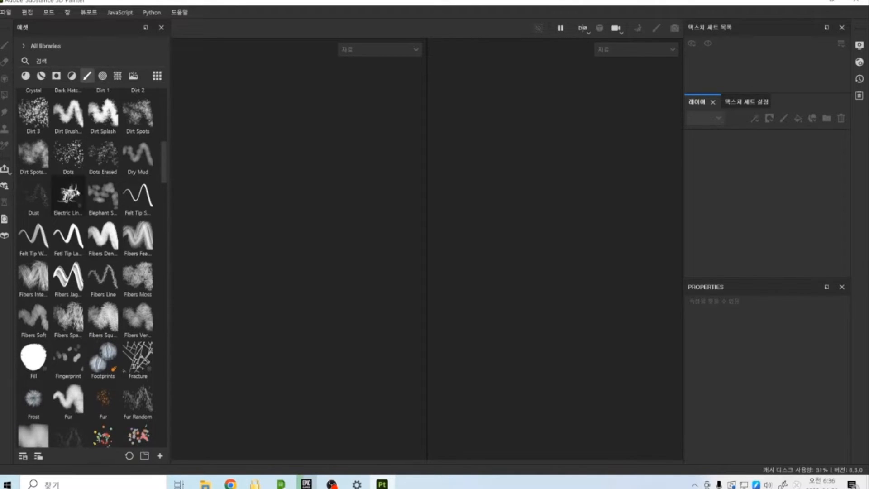
{"action": "left_click_drag", "start_coordinate": [164, 163], "coordinate": [166, 217]}
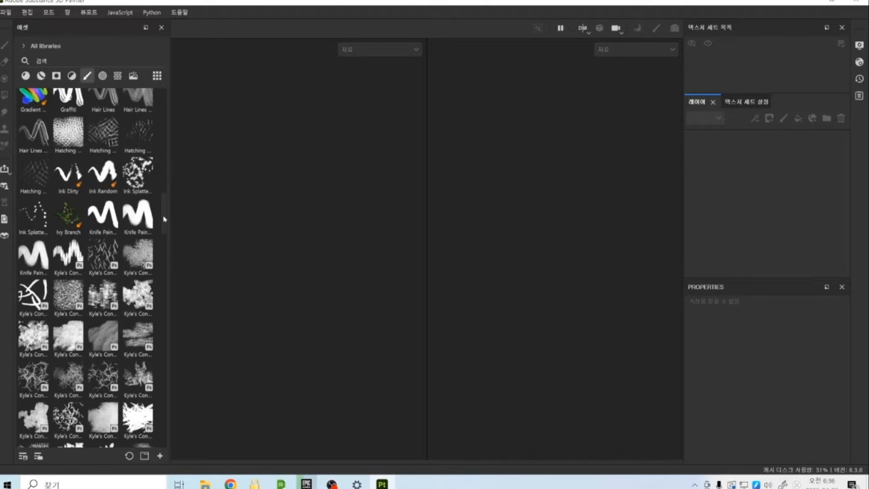
Step: Look through the remaining brushes as far as the Zipper brushes and return to the start of the collection
{"action": "left_click_drag", "start_coordinate": [166, 216], "coordinate": [149, 424]}
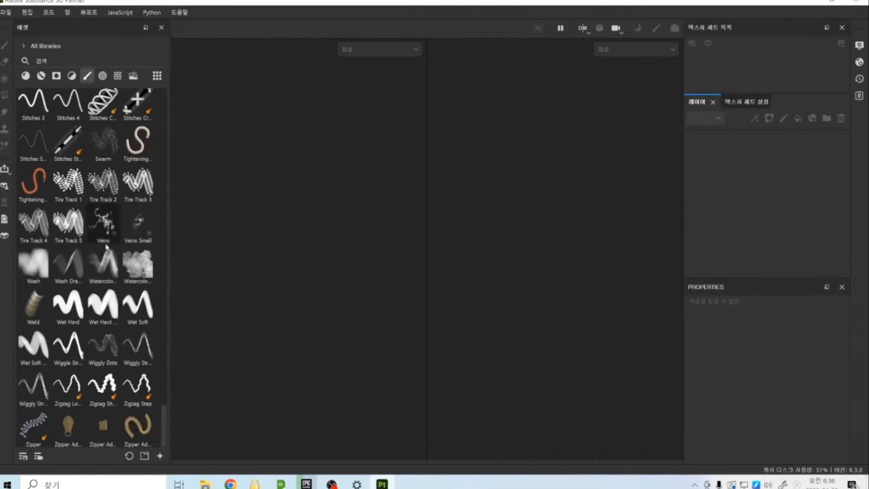
{"action": "left_click_drag", "start_coordinate": [163, 430], "coordinate": [162, 111]}
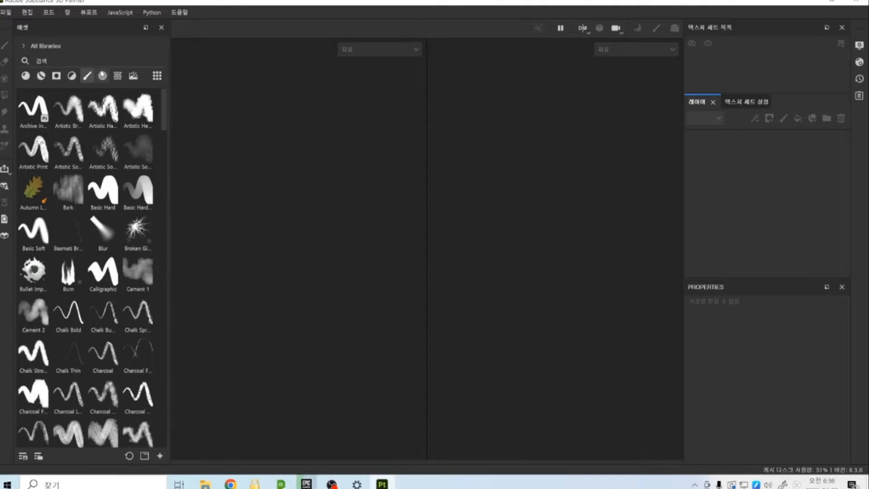
Step: Show only the alphas in the asset library and look through them, including the Arrow Negative, Arrow Head Smooth and Arrow Double previews
{"action": "left_click", "coordinate": [103, 75]}
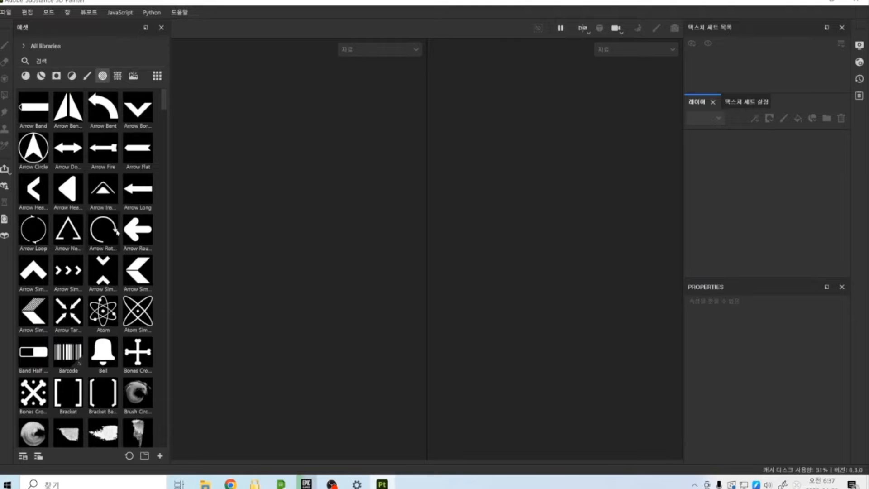
{"action": "mouse_move", "coordinate": [82, 238]}
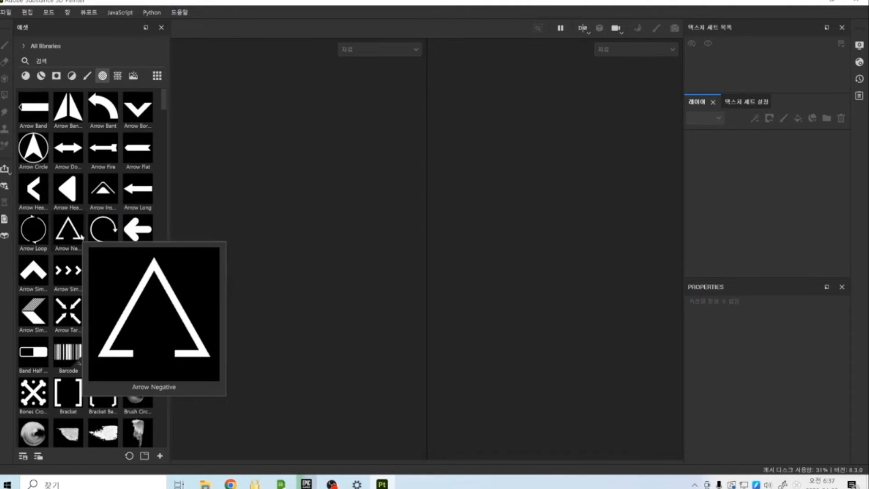
{"action": "mouse_move", "coordinate": [74, 192]}
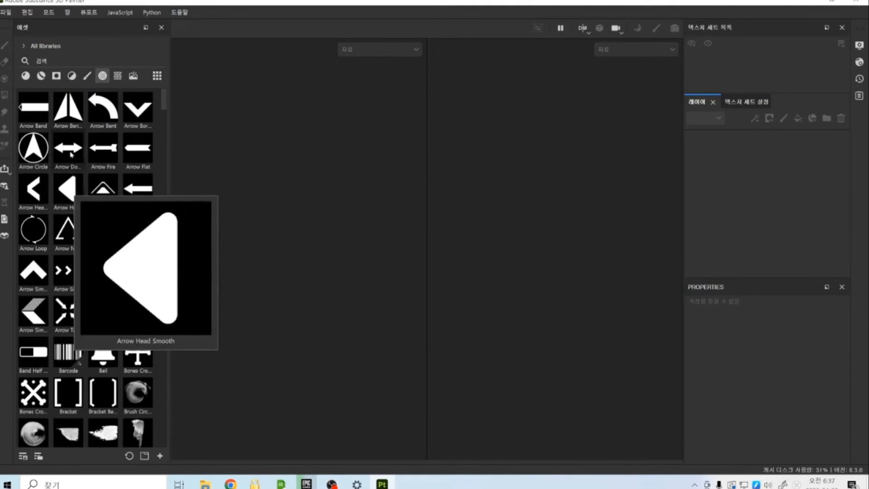
{"action": "mouse_move", "coordinate": [72, 152]}
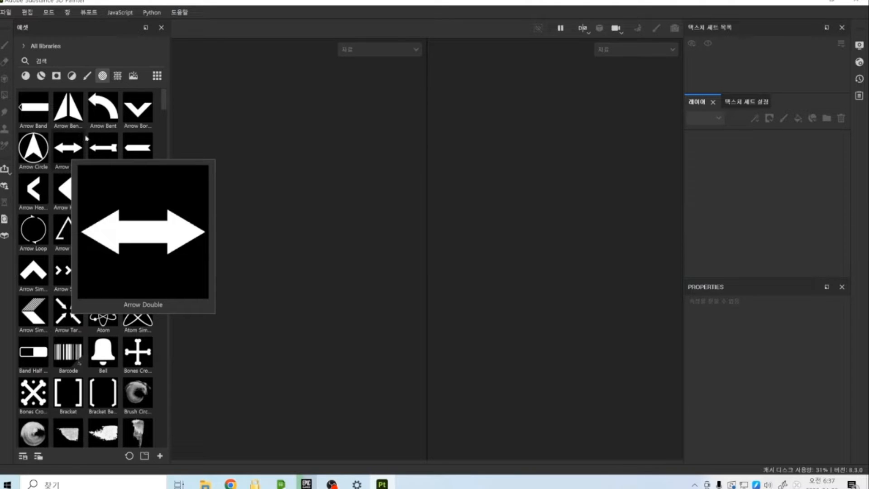
{"action": "left_click_drag", "start_coordinate": [164, 107], "coordinate": [164, 213]}
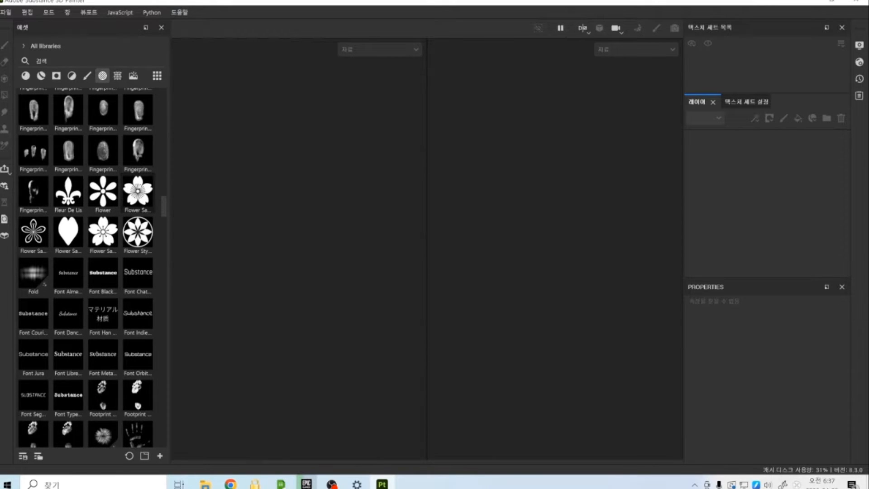
{"action": "mouse_move", "coordinate": [138, 193]}
{"action": "scroll", "coordinate": [170, 274], "scroll_direction": "up", "scroll_amount": 15}
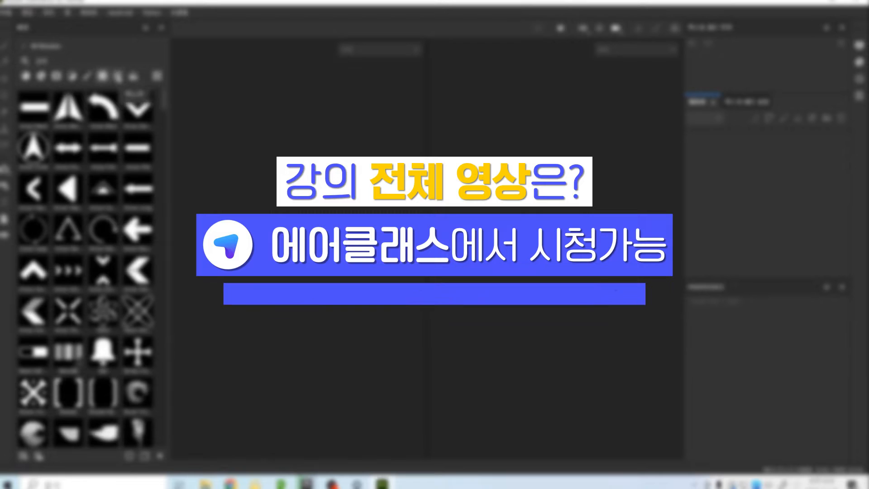
Step: Show only the textures in the asset library and look at the noise, bevel and pattern textures
{"action": "left_click", "coordinate": [119, 77]}
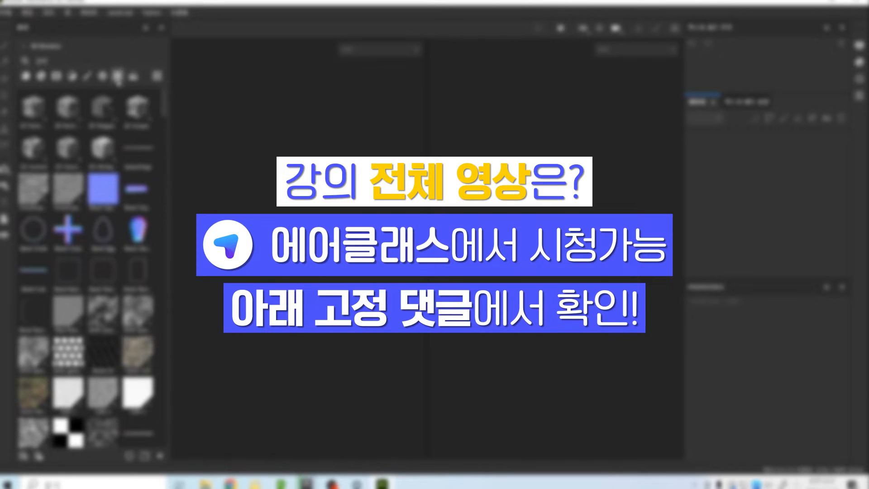
{"action": "left_click", "coordinate": [119, 80]}
{"action": "left_click", "coordinate": [119, 79]}
{"action": "left_click_drag", "start_coordinate": [161, 112], "coordinate": [161, 80]}
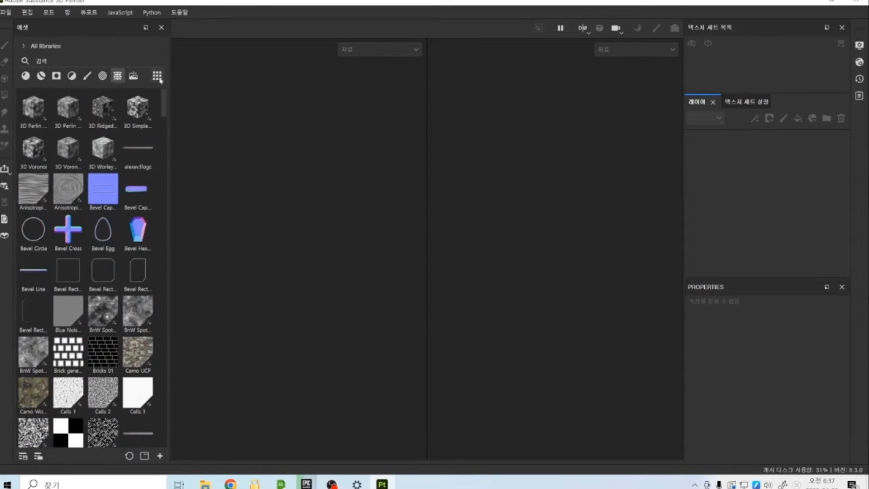
Step: Show only the environment maps in the asset library and examine them, including the Bonifacio Street preview
{"action": "left_click", "coordinate": [136, 76]}
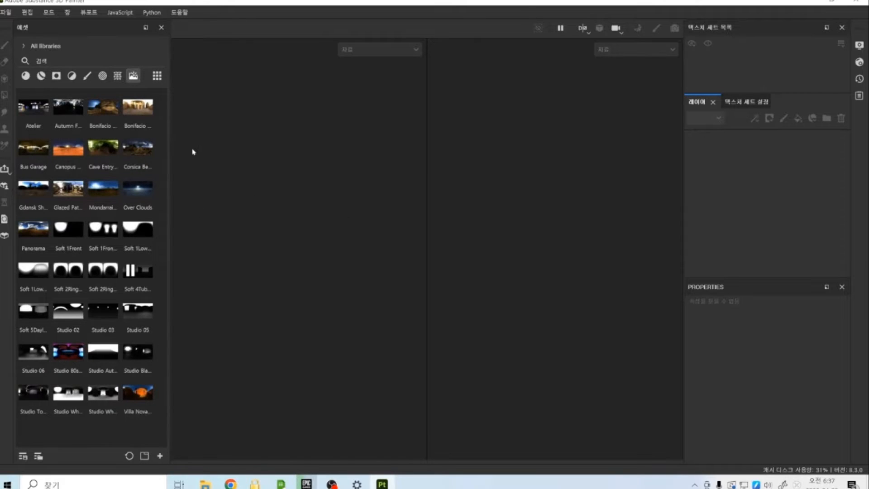
{"action": "mouse_move", "coordinate": [143, 117]}
{"action": "mouse_move", "coordinate": [114, 112]}
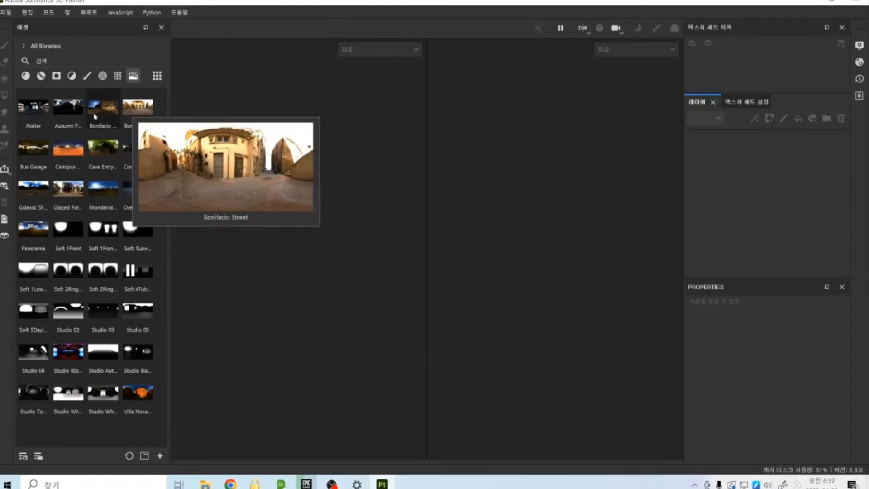
{"action": "mouse_move", "coordinate": [68, 148]}
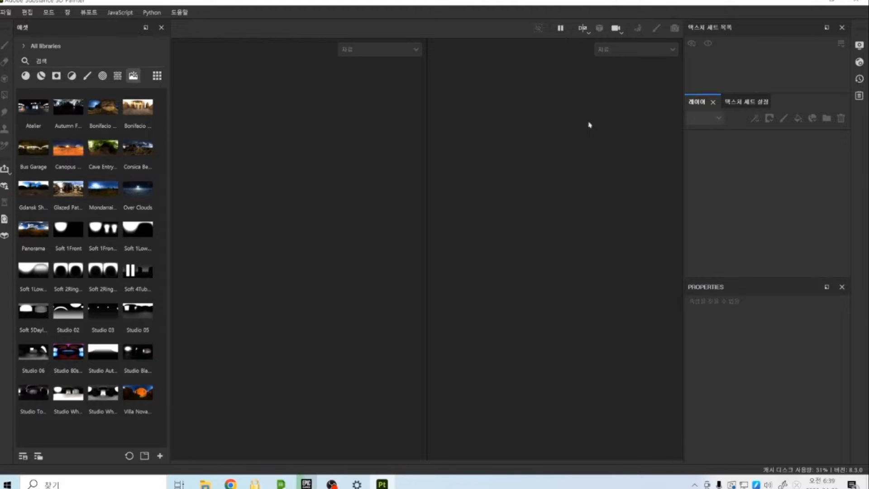
Step: View the texture set settings and return to the layer stack
{"action": "left_click", "coordinate": [735, 100]}
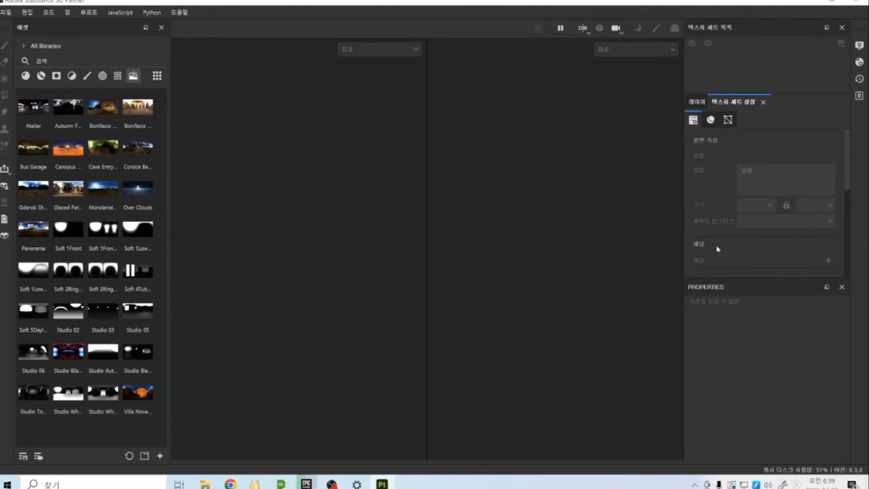
{"action": "left_click", "coordinate": [697, 102]}
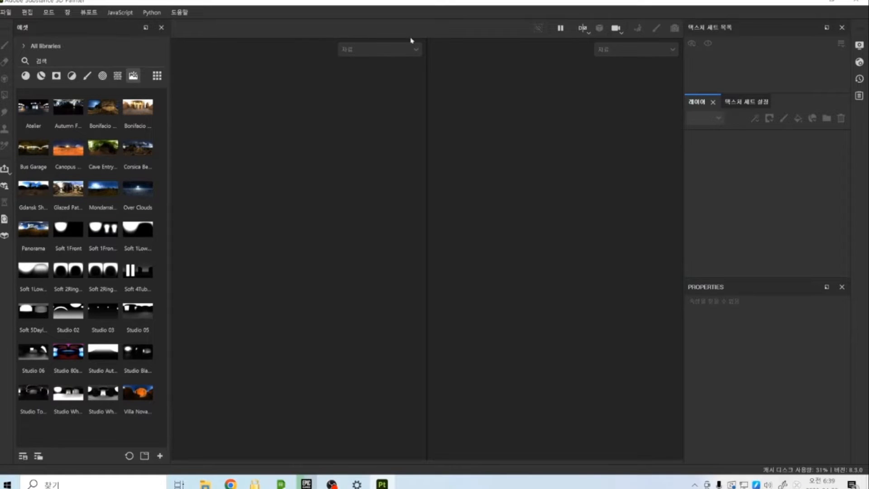
Step: Open the MeetMat sample project
{"action": "left_click", "coordinate": [6, 14]}
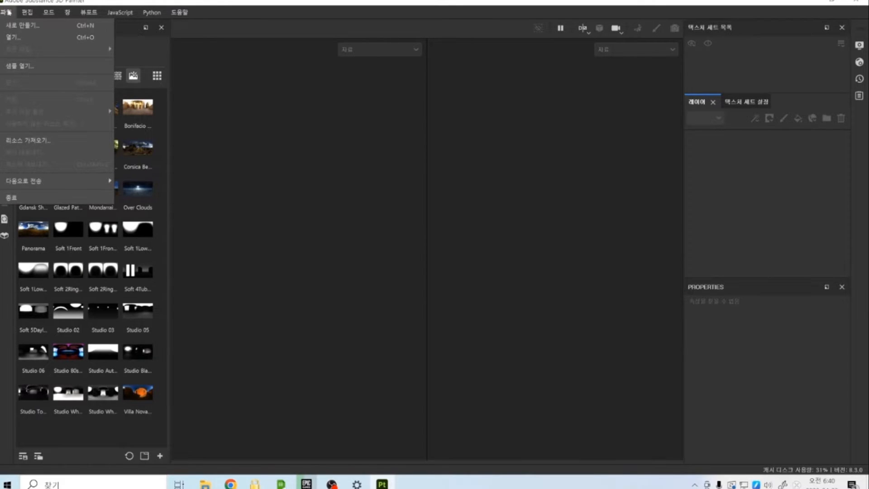
{"action": "left_click", "coordinate": [33, 68]}
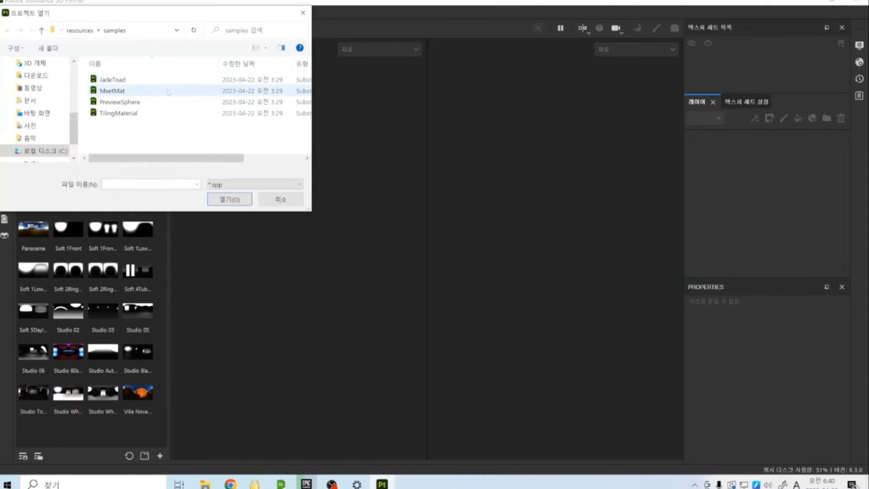
{"action": "left_click", "coordinate": [168, 92]}
{"action": "left_click", "coordinate": [230, 199]}
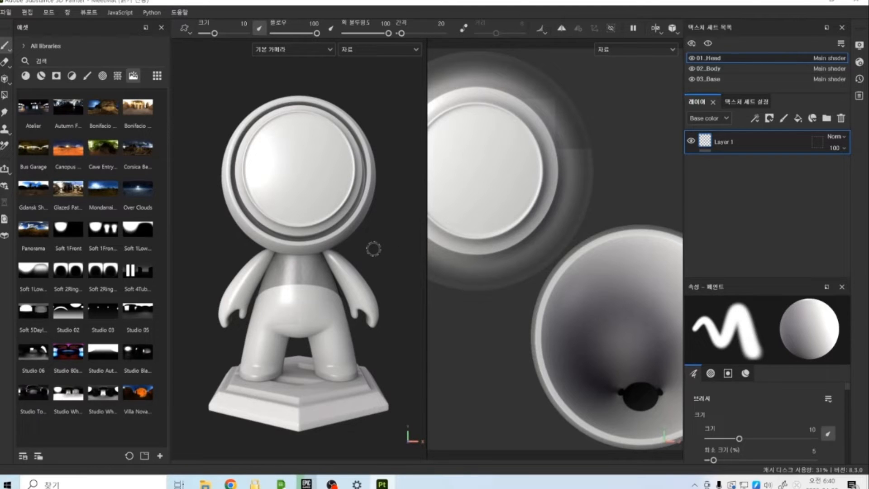
Step: Examine the MeetMat figure from the front and back by orbiting, panning and zooming the 3D camera
{"action": "key", "text": "alt"}
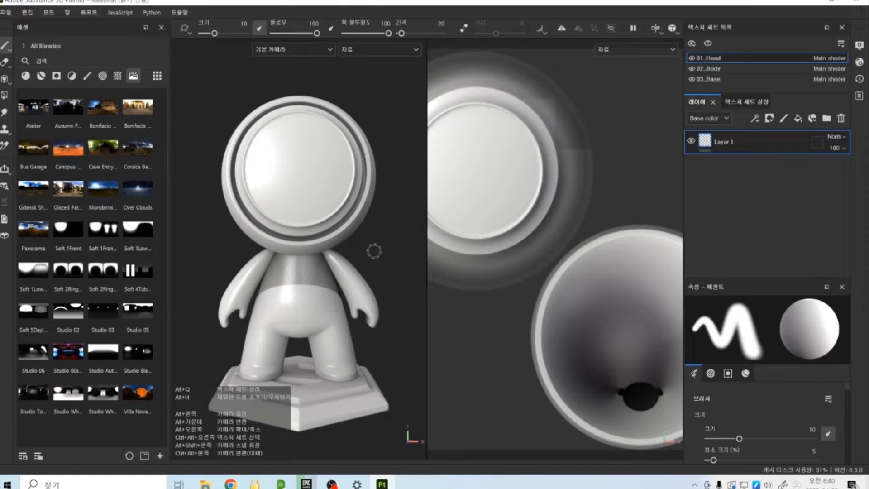
{"action": "mouse_move", "coordinate": [373, 251]}
{"action": "left_mouse_down", "text": "alt"}
{"action": "mouse_move", "coordinate": [379, 242]}
{"action": "mouse_move", "coordinate": [385, 272]}
{"action": "mouse_move", "coordinate": [388, 238]}
{"action": "mouse_move", "coordinate": [412, 252]}
{"action": "mouse_move", "coordinate": [432, 290]}
{"action": "mouse_move", "coordinate": [560, 269]}
{"action": "mouse_move", "coordinate": [526, 281]}
{"action": "mouse_move", "coordinate": [453, 260]}
{"action": "mouse_move", "coordinate": [372, 259]}
{"action": "left_mouse_up", "text": "alt"}
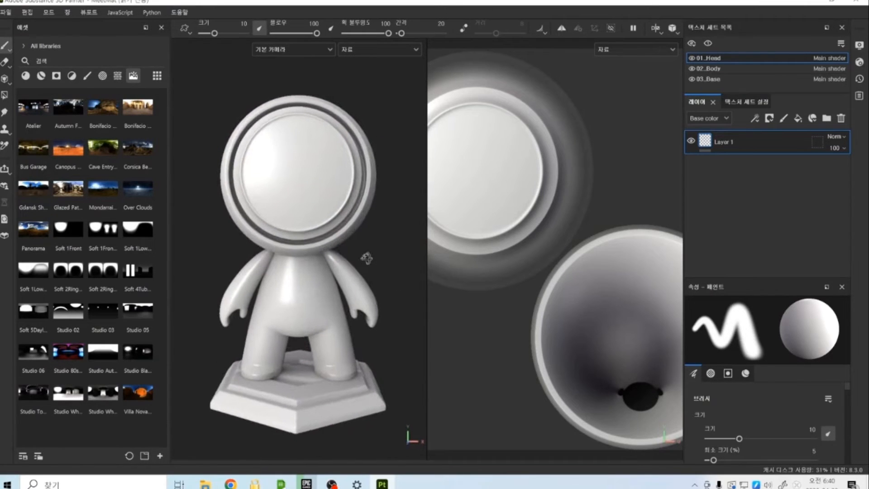
{"action": "mouse_move", "coordinate": [373, 266]}
{"action": "middle_mouse_down", "text": "alt"}
{"action": "mouse_move", "coordinate": [336, 314]}
{"action": "mouse_move", "coordinate": [316, 297]}
{"action": "mouse_move", "coordinate": [339, 263]}
{"action": "mouse_move", "coordinate": [378, 252]}
{"action": "middle_mouse_up", "text": "alt"}
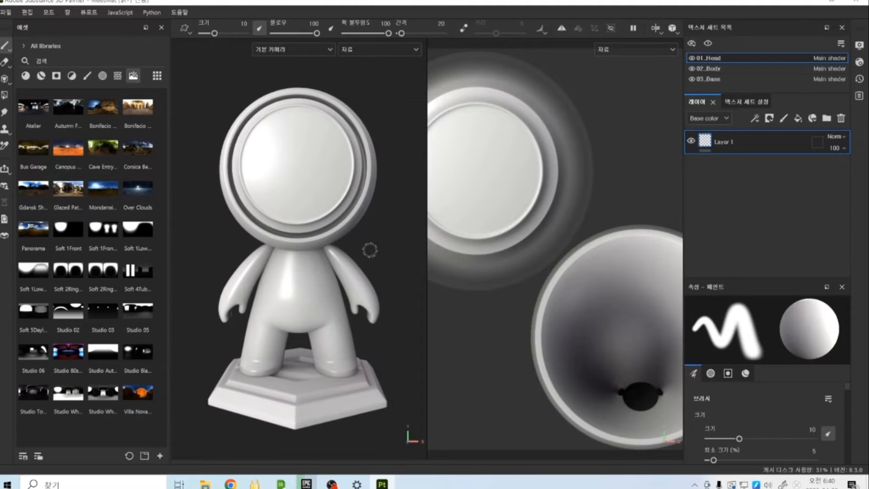
{"action": "right_click_drag", "start_coordinate": [371, 264], "coordinate": [361, 191], "text": "alt"}
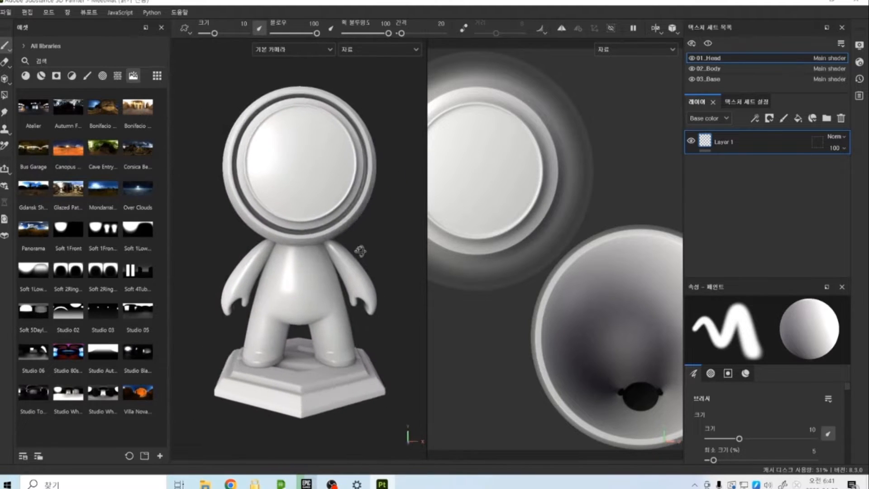
{"action": "left_click_drag", "start_coordinate": [359, 250], "coordinate": [291, 267], "text": "alt"}
{"action": "right_click_drag", "start_coordinate": [287, 249], "coordinate": [286, 279], "text": "alt"}
{"action": "middle_click_drag", "start_coordinate": [286, 280], "coordinate": [307, 291], "text": "alt"}
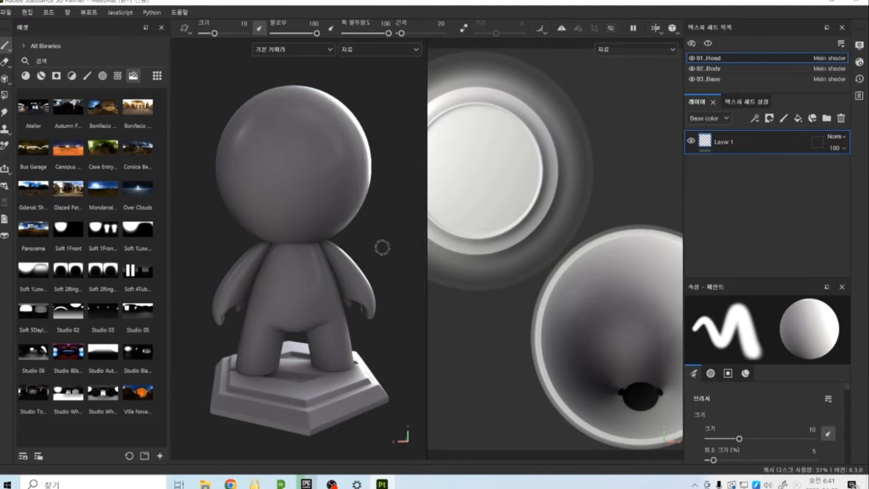
Step: Rotate the environment lighting around the figure and inspect its shading from several camera angles
{"action": "key", "text": "shift"}
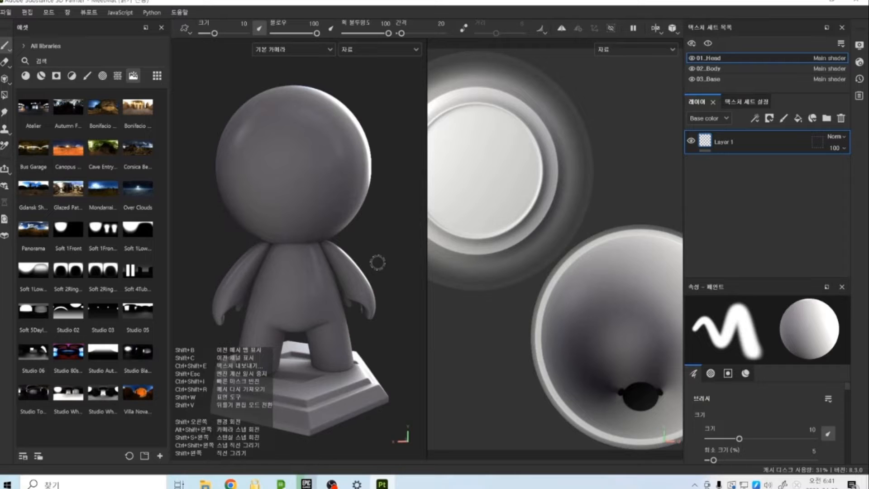
{"action": "mouse_move", "coordinate": [388, 248]}
{"action": "right_mouse_down", "text": "shift"}
{"action": "mouse_move", "coordinate": [206, 253]}
{"action": "mouse_move", "coordinate": [447, 265]}
{"action": "mouse_move", "coordinate": [349, 271]}
{"action": "right_mouse_up", "text": "shift"}
{"action": "left_click_drag", "start_coordinate": [253, 273], "coordinate": [345, 287], "text": "alt"}
{"action": "middle_click_drag", "start_coordinate": [345, 287], "coordinate": [409, 308], "text": "alt"}
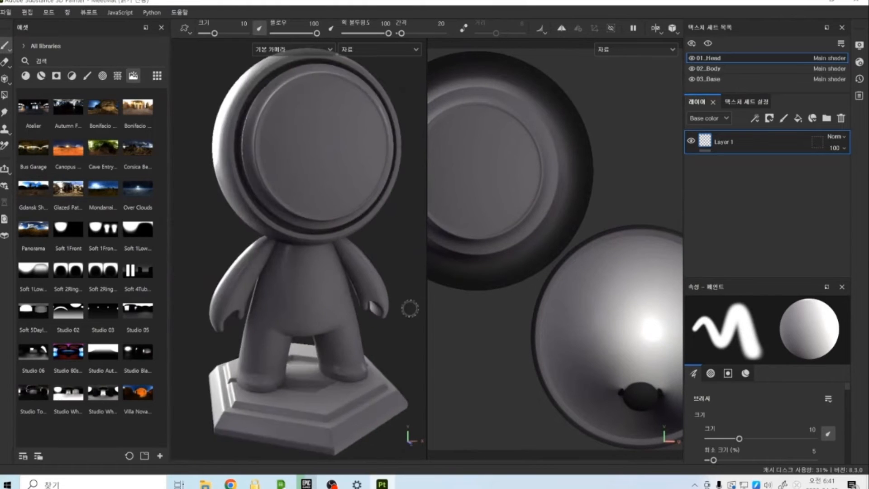
{"action": "right_click_drag", "start_coordinate": [410, 308], "coordinate": [361, 281], "text": "alt"}
{"action": "left_click_drag", "start_coordinate": [318, 287], "coordinate": [353, 287], "text": "alt"}
{"action": "right_click_drag", "start_coordinate": [321, 242], "coordinate": [337, 250], "text": "shift"}
{"action": "mouse_move", "coordinate": [332, 252]}
{"action": "left_mouse_down", "text": "alt"}
{"action": "mouse_move", "coordinate": [307, 262]}
{"action": "mouse_move", "coordinate": [320, 260]}
{"action": "left_mouse_up", "text": "alt"}
{"action": "middle_click_drag", "start_coordinate": [320, 260], "coordinate": [310, 272], "text": "alt"}
{"action": "mouse_move", "coordinate": [317, 272]}
{"action": "left_mouse_down", "text": "alt"}
{"action": "mouse_move", "coordinate": [311, 268]}
{"action": "mouse_move", "coordinate": [328, 266]}
{"action": "left_mouse_up", "text": "alt"}
{"action": "middle_click_drag", "start_coordinate": [328, 266], "coordinate": [368, 253], "text": "alt"}
{"action": "mouse_move", "coordinate": [367, 253]}
{"action": "right_mouse_down", "text": "shift"}
{"action": "mouse_move", "coordinate": [349, 253]}
{"action": "mouse_move", "coordinate": [365, 261]}
{"action": "right_mouse_up", "text": "shift"}
{"action": "middle_click_drag", "start_coordinate": [364, 260], "coordinate": [352, 267], "text": "alt"}
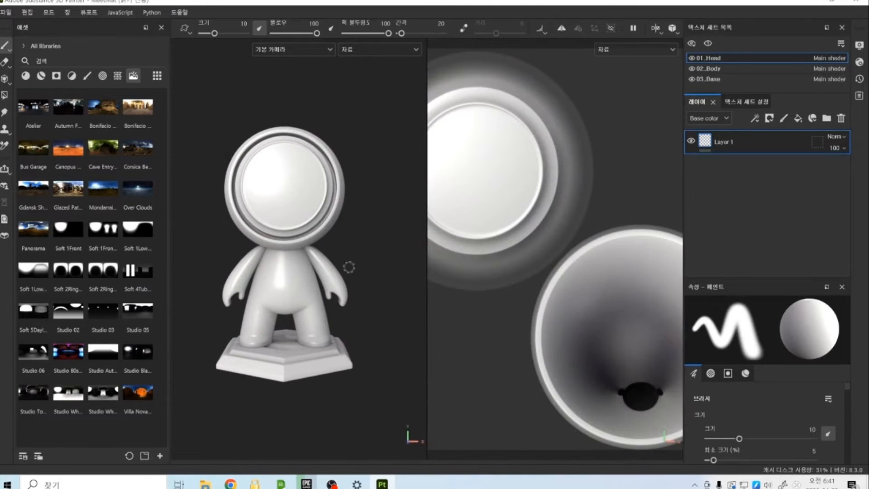
Step: Set the 3D viewport to perspective view and inspect the figure from several distances and angles
{"action": "left_click", "coordinate": [673, 30]}
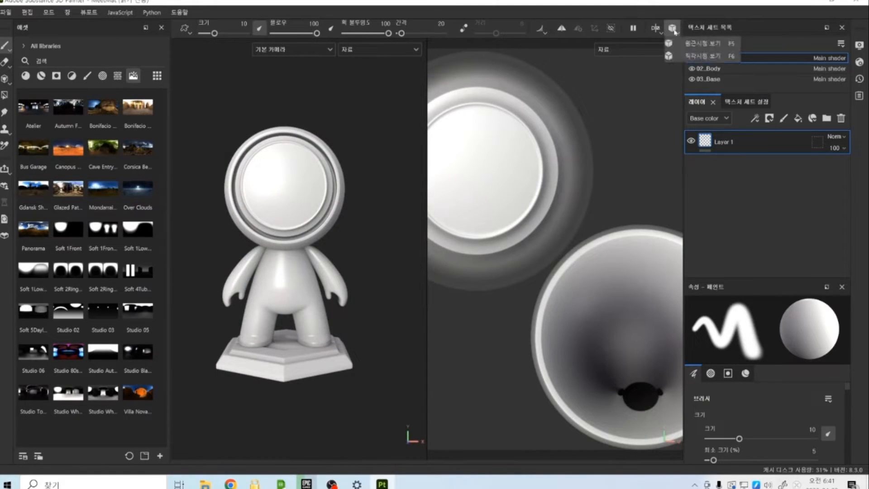
{"action": "left_click", "coordinate": [679, 43]}
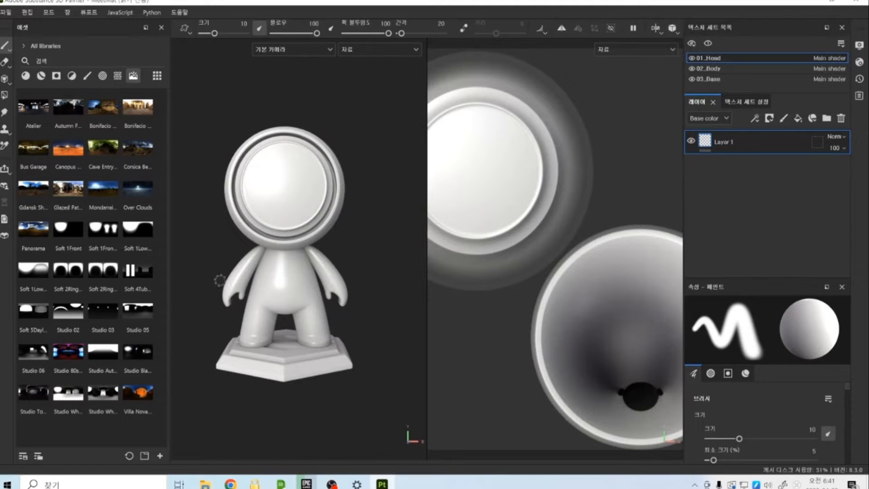
{"action": "scroll", "coordinate": [306, 283], "scroll_direction": "up", "scroll_amount": 3}
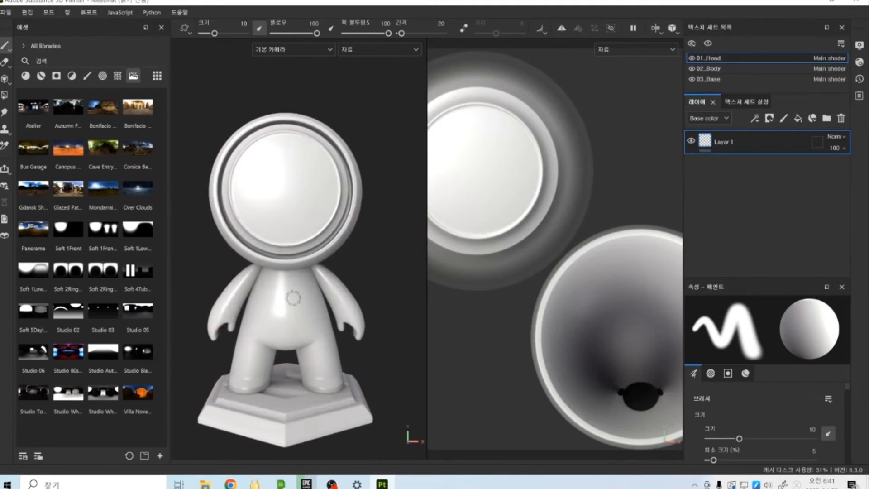
{"action": "scroll", "coordinate": [306, 283], "scroll_direction": "down", "scroll_amount": 2}
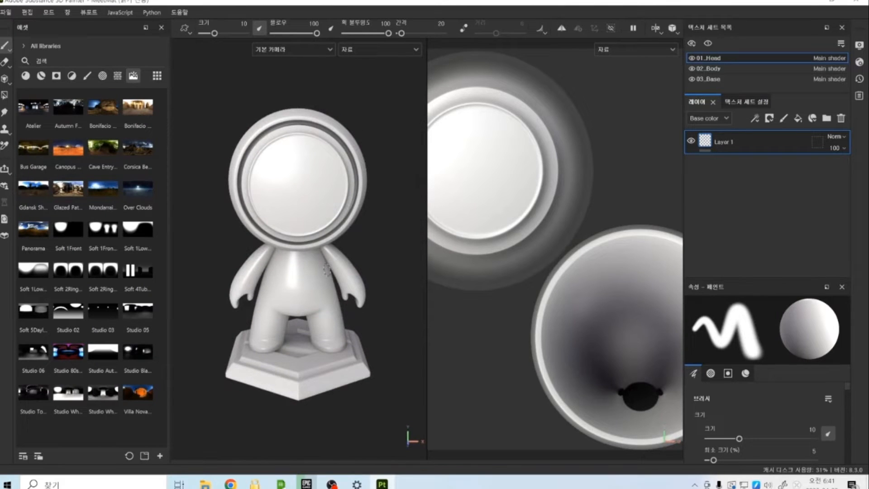
{"action": "left_click_drag", "start_coordinate": [326, 266], "coordinate": [263, 268], "text": "alt"}
{"action": "scroll", "coordinate": [299, 235], "scroll_direction": "down", "scroll_amount": 2}
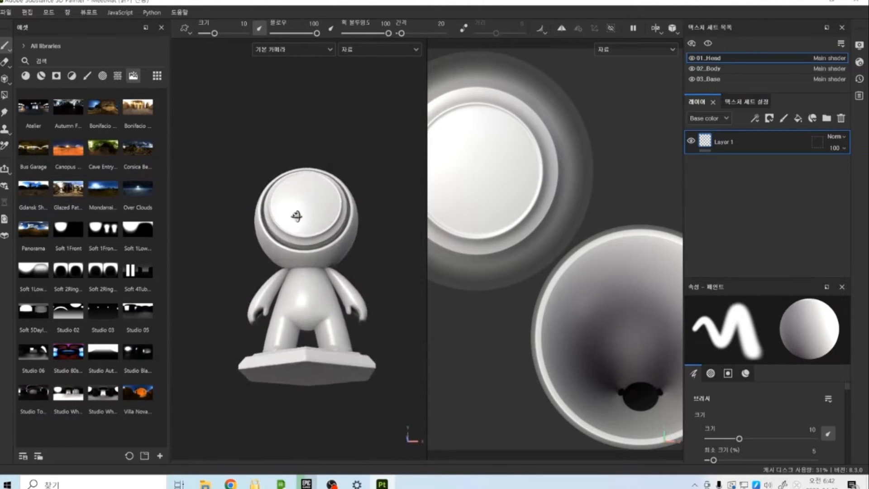
{"action": "scroll", "coordinate": [299, 245], "scroll_direction": "down", "scroll_amount": 1}
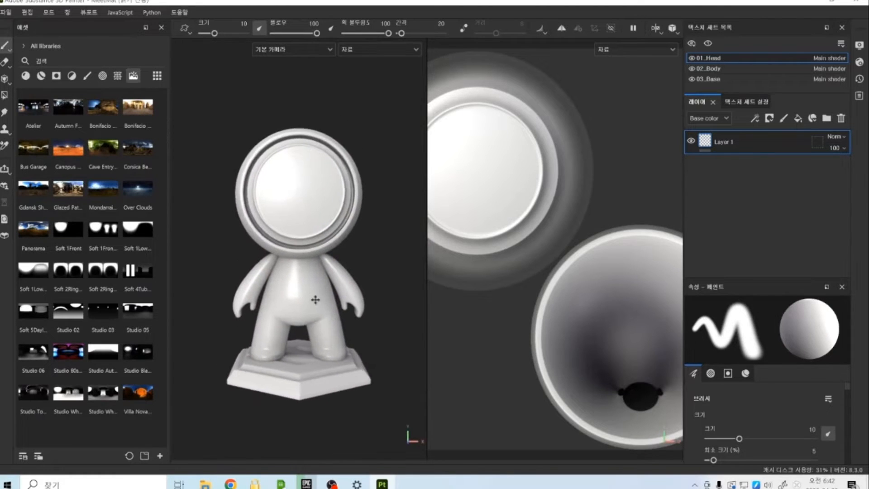
Step: Set the 3D viewport to orthographic view, snap the camera to the front of the figure and zoom out slightly
{"action": "left_click", "coordinate": [673, 28]}
{"action": "left_click", "coordinate": [687, 56]}
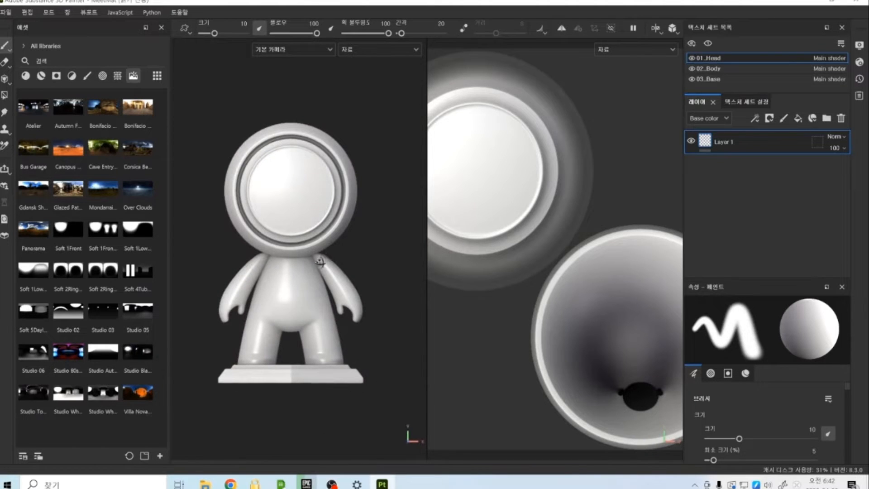
{"action": "left_click_drag", "start_coordinate": [316, 325], "coordinate": [347, 245], "text": "alt+shift"}
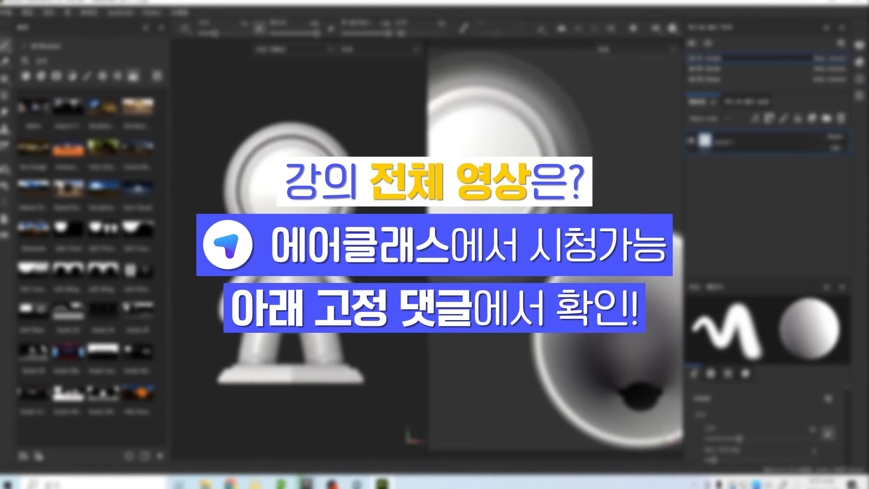
{"action": "right_click_drag", "start_coordinate": [362, 280], "coordinate": [376, 245], "text": "alt"}
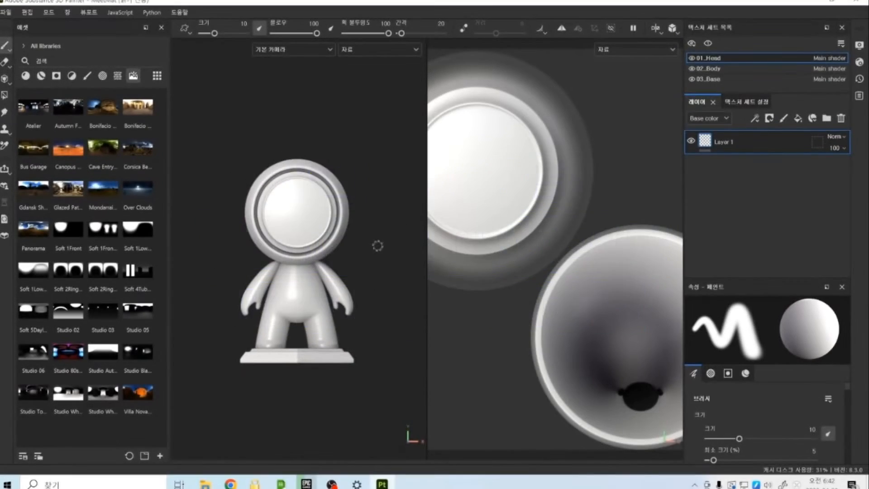
Step: Frame the entire 01_Head UV layout in the 2D view and recenter the enlarged figure in the 3D view
{"action": "middle_click_drag", "start_coordinate": [378, 245], "coordinate": [370, 249], "text": "alt"}
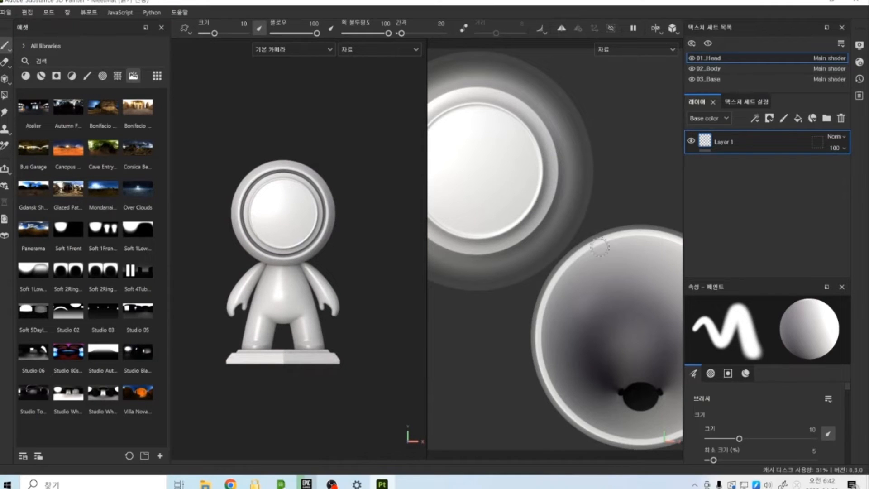
{"action": "mouse_move", "coordinate": [252, 150]}
{"action": "left_mouse_down", "text": "alt"}
{"action": "mouse_move", "coordinate": [245, 438]}
{"action": "mouse_move", "coordinate": [258, 142]}
{"action": "mouse_move", "coordinate": [243, 161]}
{"action": "left_mouse_up", "text": "alt"}
{"action": "left_click_drag", "start_coordinate": [343, 270], "coordinate": [363, 245], "text": "alt"}
{"action": "scroll", "coordinate": [562, 244], "scroll_direction": "down", "scroll_amount": 5}
{"action": "scroll", "coordinate": [561, 178], "scroll_direction": "down", "scroll_amount": 3}
{"action": "scroll", "coordinate": [560, 360], "scroll_direction": "up", "scroll_amount": 3}
{"action": "scroll", "coordinate": [552, 248], "scroll_direction": "down", "scroll_amount": 3}
{"action": "mouse_move", "coordinate": [547, 231]}
{"action": "right_mouse_down", "text": "alt"}
{"action": "mouse_move", "coordinate": [547, 154]}
{"action": "mouse_move", "coordinate": [540, 179]}
{"action": "mouse_move", "coordinate": [548, 240]}
{"action": "right_mouse_up", "text": "alt"}
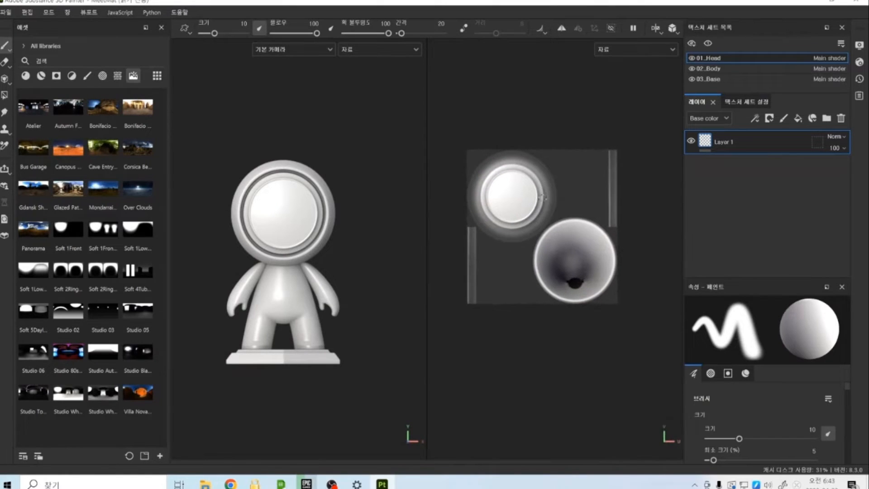
{"action": "middle_click_drag", "start_coordinate": [551, 196], "coordinate": [566, 226], "text": "alt"}
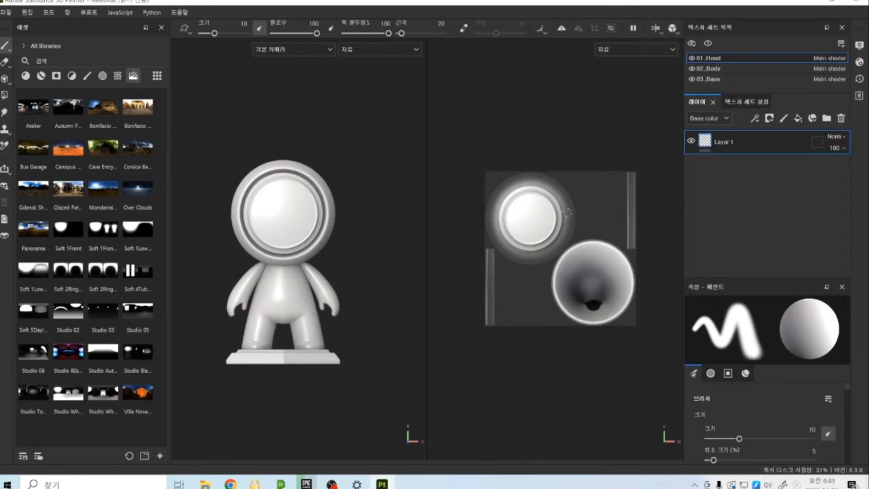
{"action": "mouse_move", "coordinate": [549, 210]}
{"action": "left_mouse_down", "text": "alt"}
{"action": "mouse_move", "coordinate": [571, 239]}
{"action": "mouse_move", "coordinate": [595, 198]}
{"action": "mouse_move", "coordinate": [632, 247]}
{"action": "mouse_move", "coordinate": [639, 181]}
{"action": "mouse_move", "coordinate": [641, 217]}
{"action": "mouse_move", "coordinate": [645, 186]}
{"action": "mouse_move", "coordinate": [639, 165]}
{"action": "mouse_move", "coordinate": [639, 199]}
{"action": "mouse_move", "coordinate": [641, 190]}
{"action": "left_mouse_up", "text": "alt"}
{"action": "scroll", "coordinate": [290, 278], "scroll_direction": "up", "scroll_amount": 2}
{"action": "middle_click_drag", "start_coordinate": [284, 283], "coordinate": [309, 294], "text": "alt"}
{"action": "scroll", "coordinate": [318, 323], "scroll_direction": "up", "scroll_amount": 2}
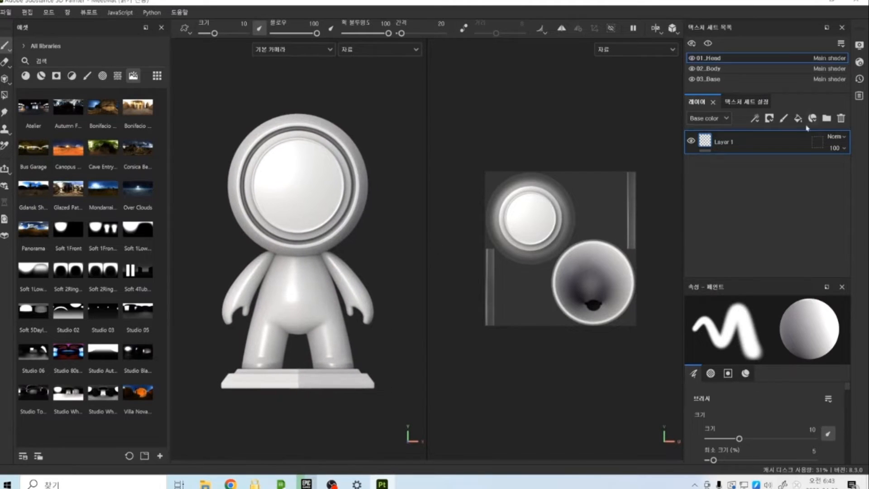
Step: Display the texture set settings for 01_Head, then hide the head and show it again
{"action": "left_click", "coordinate": [751, 103]}
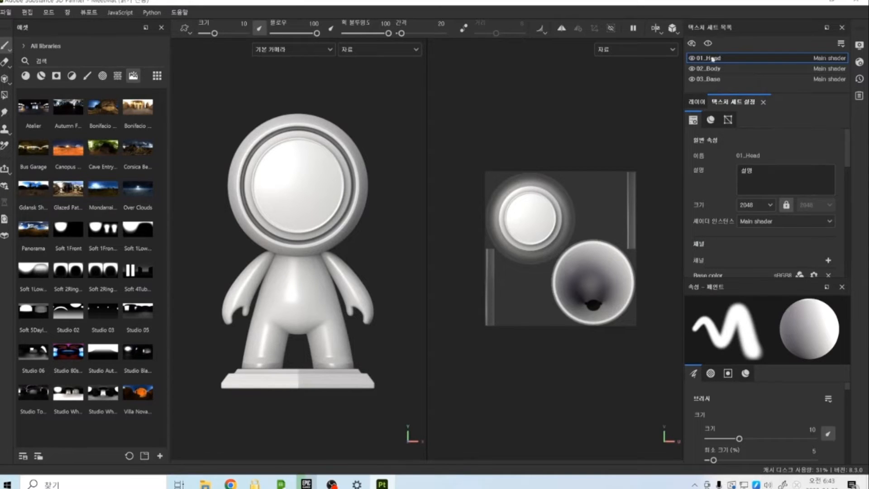
{"action": "left_click", "coordinate": [692, 58]}
{"action": "left_click", "coordinate": [692, 58]}
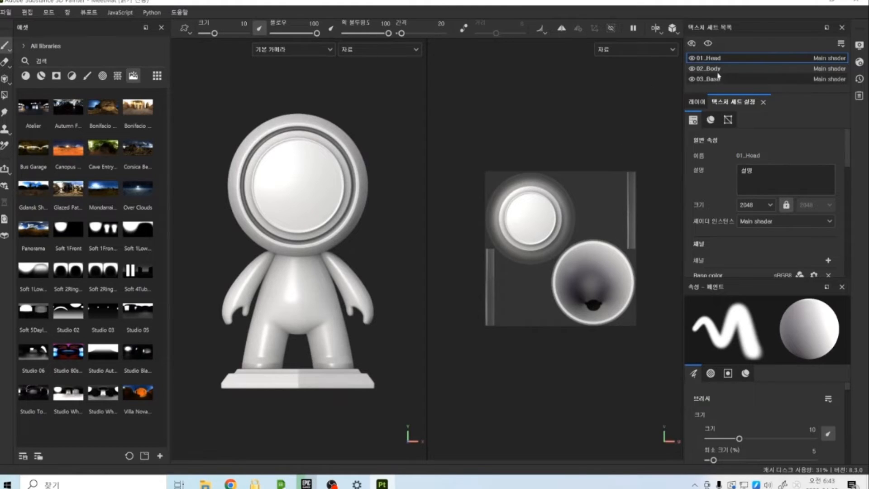
Step: Hide the 01_Head, 02_Body and 03_Base texture sets, then show the head and body again
{"action": "left_click", "coordinate": [693, 59]}
{"action": "left_click", "coordinate": [692, 69]}
{"action": "left_click", "coordinate": [692, 79]}
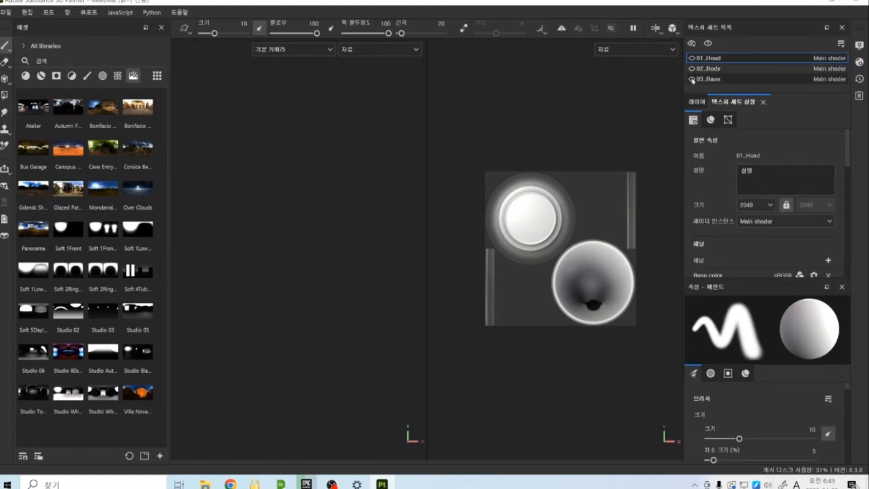
{"action": "left_click", "coordinate": [693, 58]}
{"action": "left_click", "coordinate": [693, 69]}
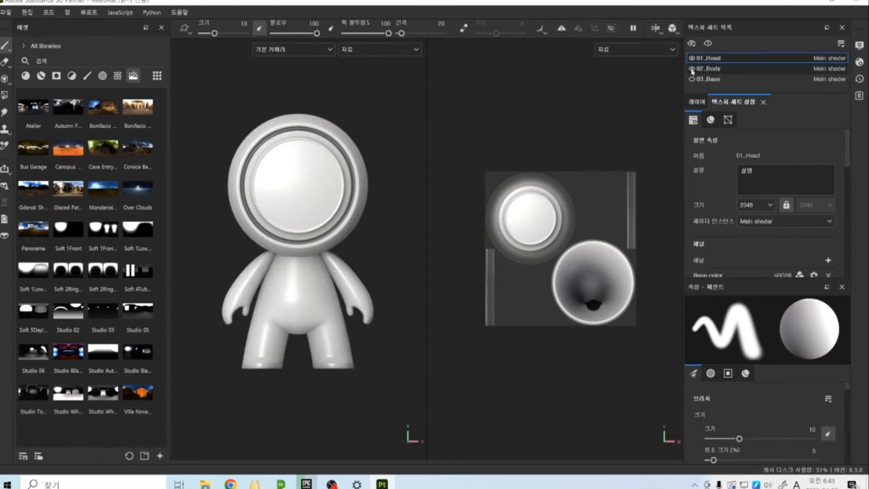
Step: Isolate the 03_Base texture set in the 3D view, then restore the visibility of all three sets
{"action": "left_click", "coordinate": [692, 79]}
{"action": "left_click", "coordinate": [693, 59]}
{"action": "left_click", "coordinate": [692, 69]}
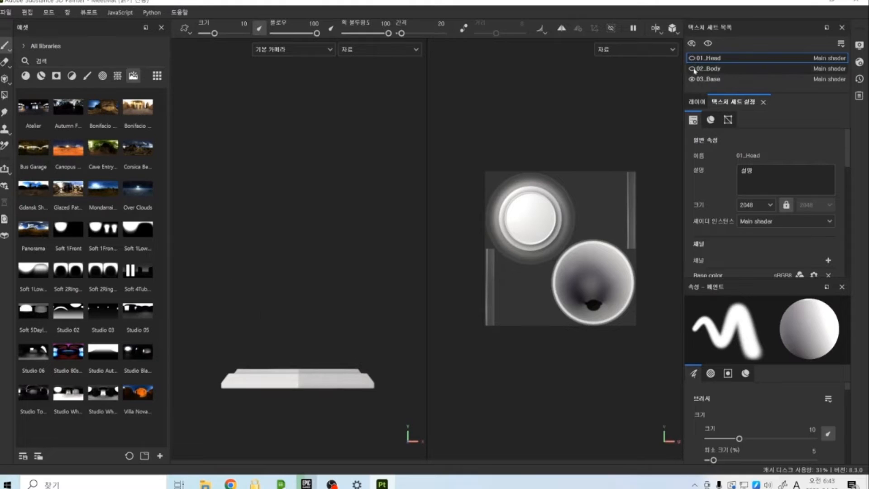
{"action": "left_click", "coordinate": [692, 79]}
{"action": "left_click", "coordinate": [692, 59]}
{"action": "left_click", "coordinate": [692, 69]}
{"action": "left_click", "coordinate": [692, 79]}
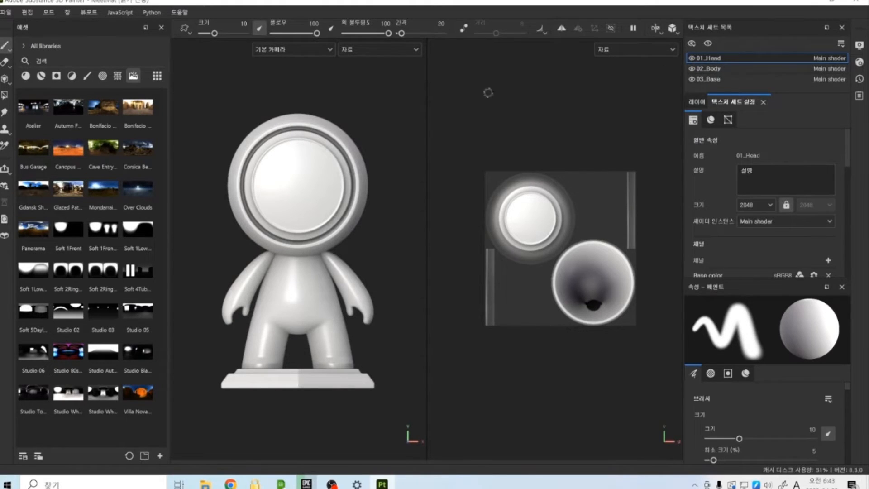
Step: Select the body, base and head texture sets in turn to compare their UV layouts in the 2D view
{"action": "left_click", "coordinate": [722, 70]}
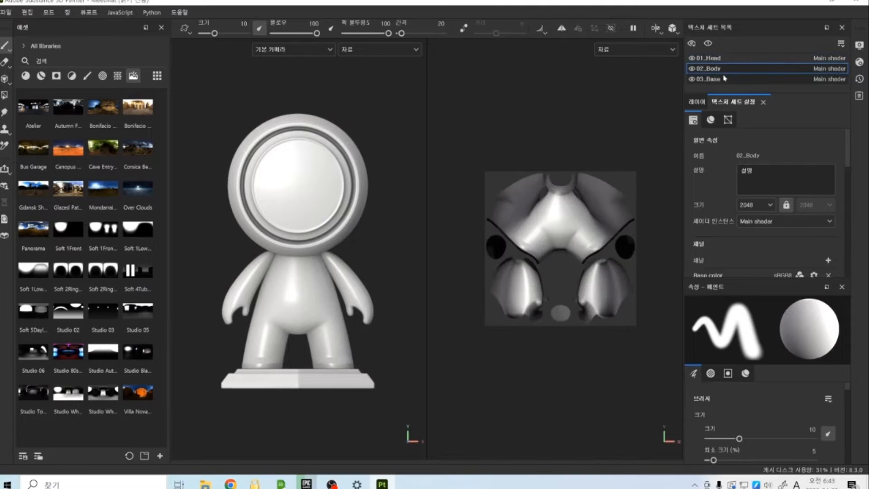
{"action": "left_click", "coordinate": [725, 79]}
{"action": "left_click", "coordinate": [725, 60]}
{"action": "left_click", "coordinate": [722, 69]}
{"action": "left_click", "coordinate": [724, 78]}
{"action": "left_click", "coordinate": [721, 61]}
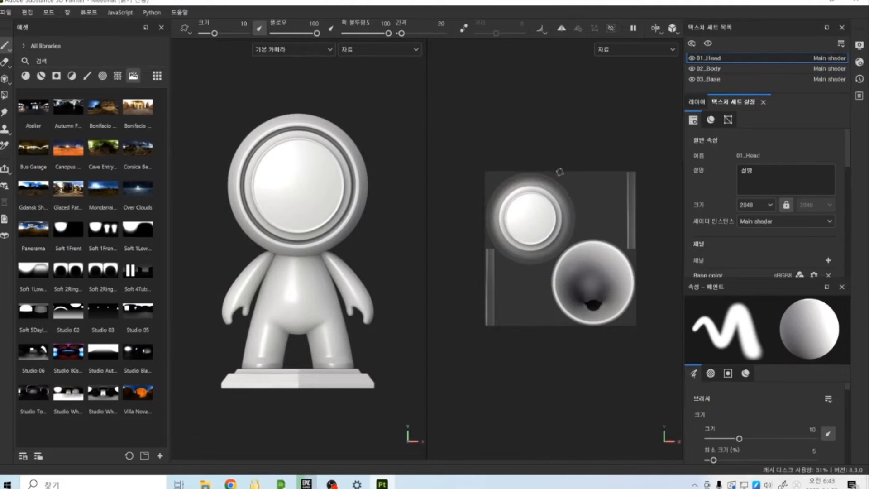
{"action": "left_click", "coordinate": [734, 70]}
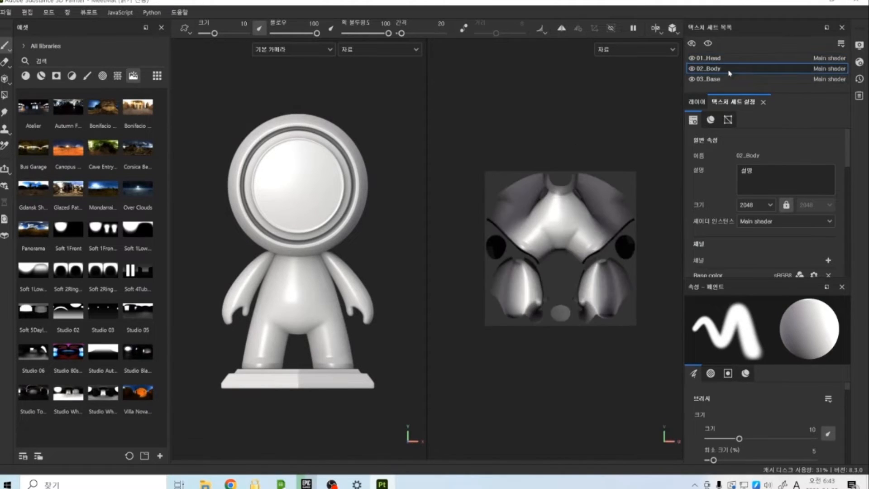
Step: Select 01_Head, hide 02_Body and 03_Base, and orbit the isolated head to see its underside
{"action": "left_click", "coordinate": [724, 62]}
{"action": "left_click", "coordinate": [692, 68]}
{"action": "left_click", "coordinate": [692, 79]}
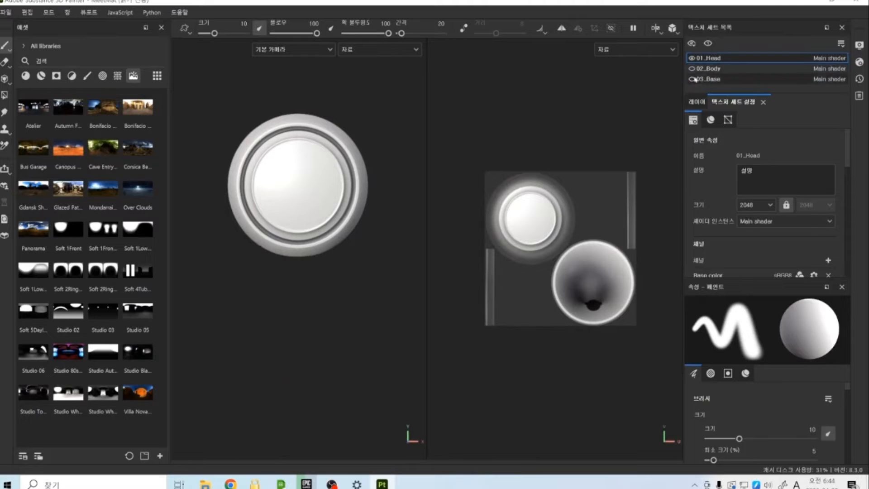
{"action": "left_click_drag", "start_coordinate": [307, 184], "coordinate": [329, 101], "text": "alt"}
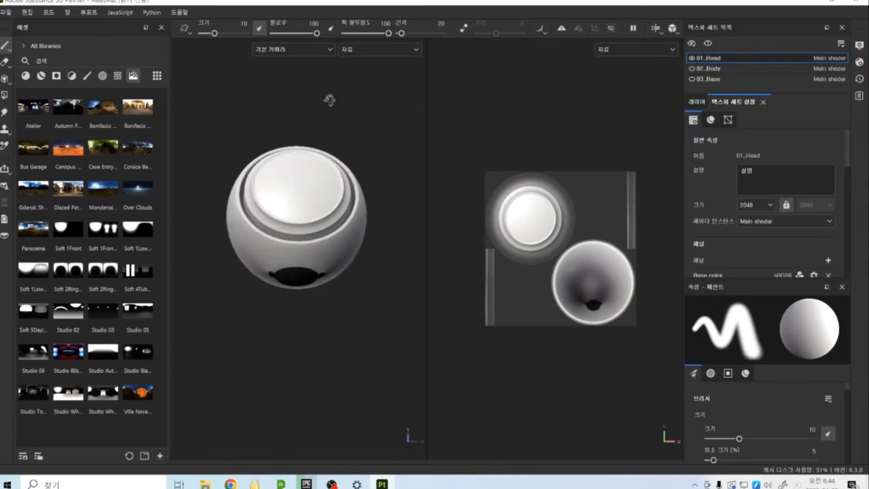
Step: Hide 01_Head, show 02_Body alone, and orbit around the isolated body
{"action": "left_click", "coordinate": [692, 58]}
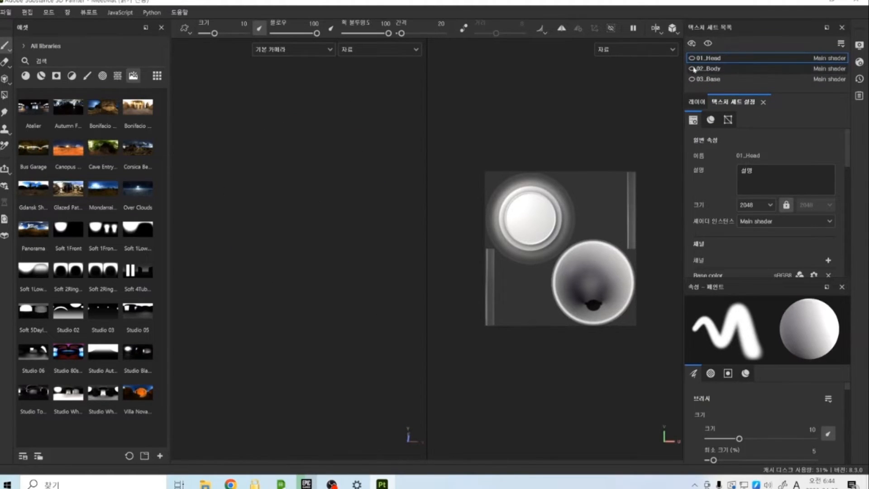
{"action": "left_click", "coordinate": [691, 68]}
{"action": "left_click_drag", "start_coordinate": [380, 208], "coordinate": [388, 227], "text": "alt"}
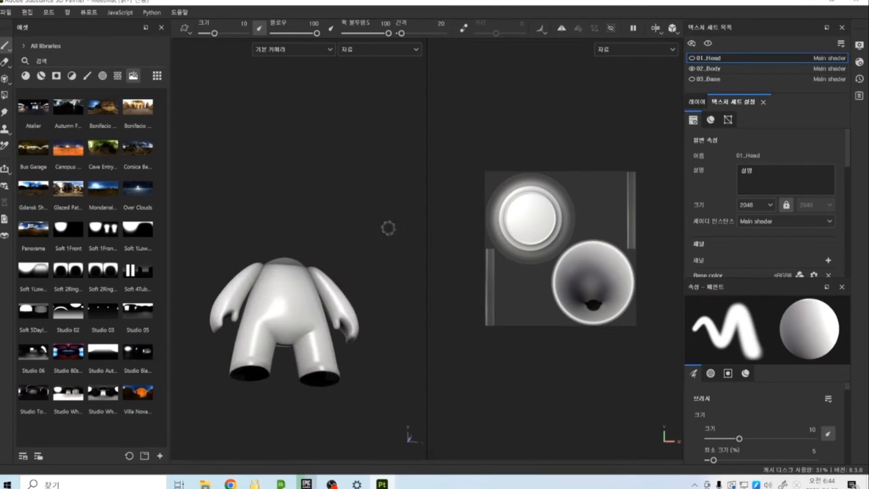
Step: Select 03_Base, show it alone, and inspect the hexagonal base up close from several angles
{"action": "left_click", "coordinate": [692, 68]}
{"action": "left_click", "coordinate": [692, 78]}
{"action": "left_click", "coordinate": [713, 79]}
{"action": "mouse_move", "coordinate": [301, 202]}
{"action": "left_mouse_down", "text": "alt"}
{"action": "mouse_move", "coordinate": [303, 361]}
{"action": "mouse_move", "coordinate": [303, 353]}
{"action": "left_mouse_up", "text": "alt"}
{"action": "left_click_drag", "start_coordinate": [313, 272], "coordinate": [317, 294], "text": "alt"}
{"action": "scroll", "coordinate": [326, 303], "scroll_direction": "up", "scroll_amount": 3}
{"action": "middle_click_drag", "start_coordinate": [333, 305], "coordinate": [351, 322], "text": "alt"}
{"action": "left_click_drag", "start_coordinate": [350, 322], "coordinate": [349, 254], "text": "alt"}
{"action": "scroll", "coordinate": [353, 234], "scroll_direction": "up", "scroll_amount": 2}
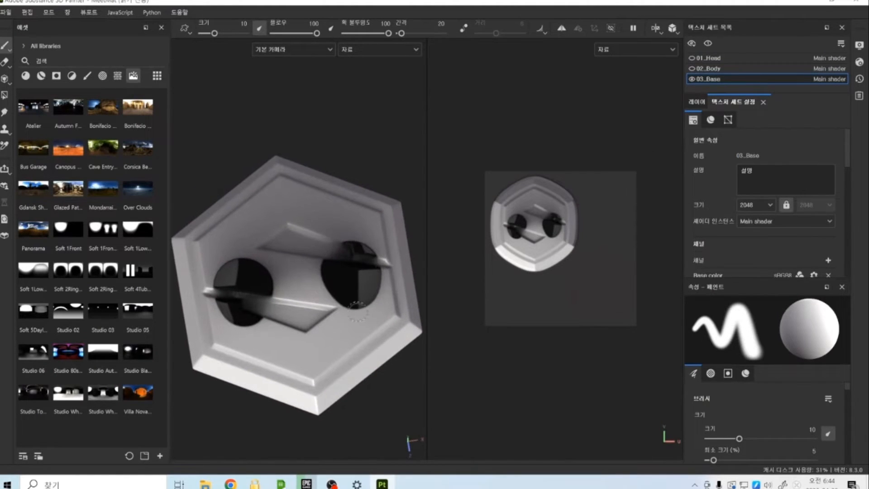
{"action": "left_click_drag", "start_coordinate": [302, 312], "coordinate": [349, 253], "text": "alt"}
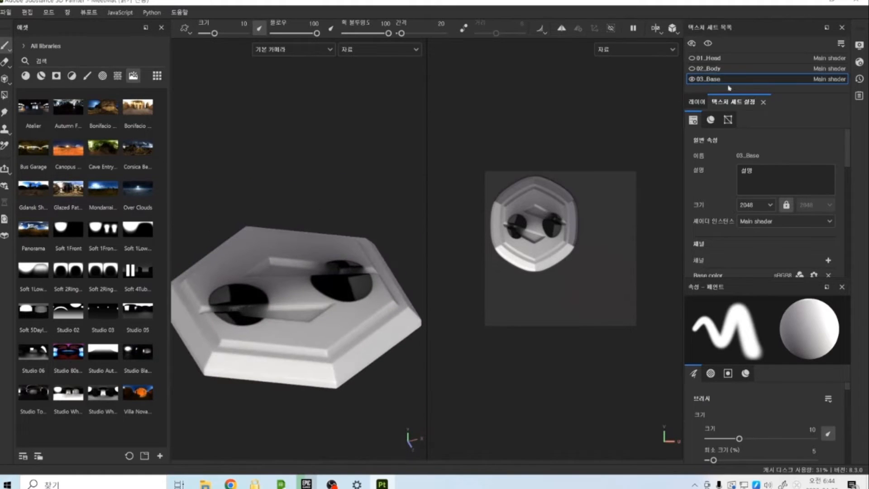
Step: Hide 03_Base, select and show 02_Body alone, and inspect the top of the body
{"action": "left_click", "coordinate": [693, 79]}
{"action": "left_click", "coordinate": [693, 69]}
{"action": "left_click", "coordinate": [712, 68]}
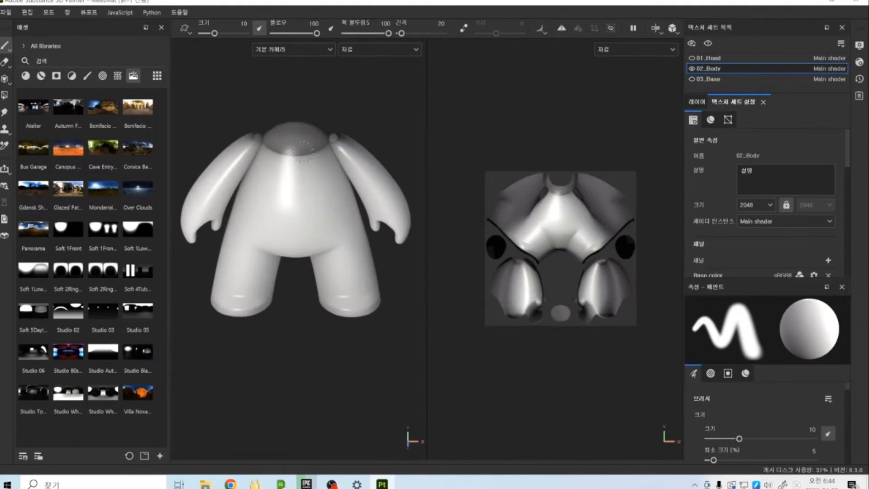
{"action": "mouse_move", "coordinate": [324, 166]}
{"action": "left_mouse_down", "text": "alt"}
{"action": "mouse_move", "coordinate": [377, 62]}
{"action": "mouse_move", "coordinate": [358, 145]}
{"action": "mouse_move", "coordinate": [314, 73]}
{"action": "mouse_move", "coordinate": [337, 63]}
{"action": "mouse_move", "coordinate": [329, 159]}
{"action": "left_mouse_up", "text": "alt"}
Step: Hide 02_Body, select and show 01_Head alone, and inspect the head from below and the front
{"action": "left_click", "coordinate": [692, 68]}
{"action": "left_click", "coordinate": [693, 57]}
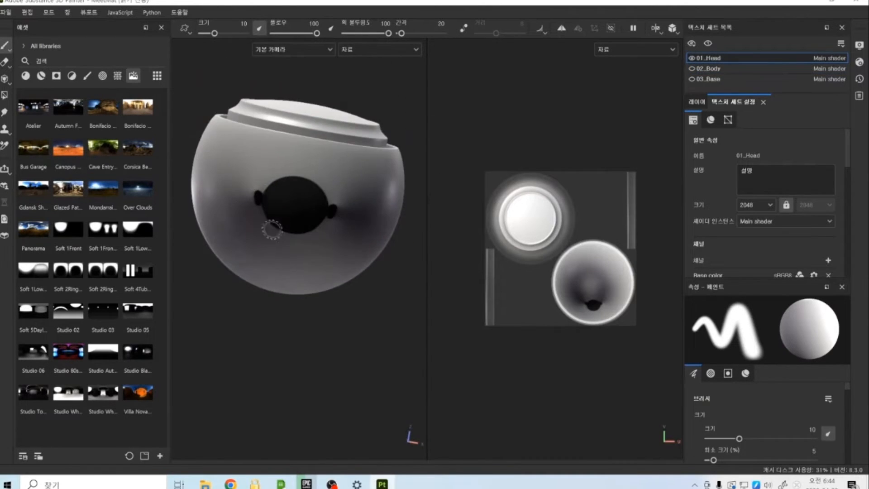
{"action": "left_click_drag", "start_coordinate": [272, 229], "coordinate": [351, 262], "text": "alt"}
{"action": "scroll", "coordinate": [351, 262], "scroll_direction": "down", "scroll_amount": 3}
{"action": "middle_click_drag", "start_coordinate": [351, 262], "coordinate": [341, 317], "text": "alt"}
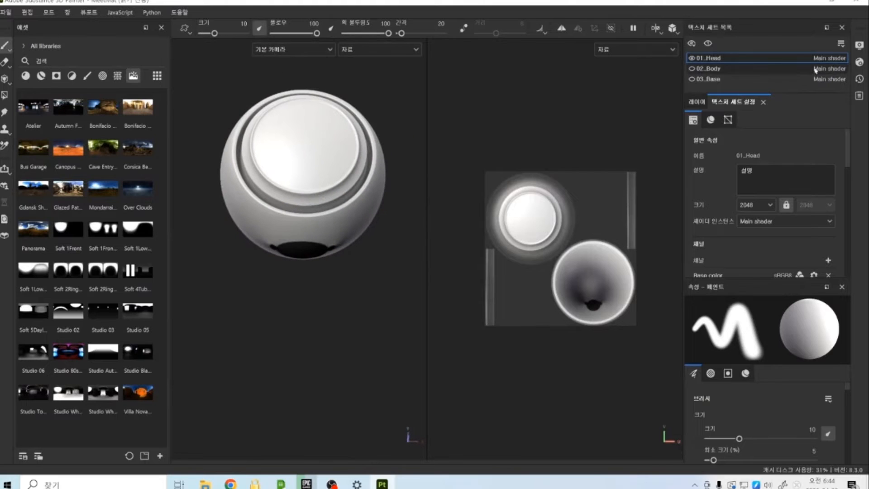
Step: Show 02_Body and 03_Base again and inspect where the head meets the body
{"action": "left_click", "coordinate": [692, 68]}
{"action": "left_click", "coordinate": [692, 78]}
{"action": "scroll", "coordinate": [294, 380], "scroll_direction": "up", "scroll_amount": 4}
{"action": "scroll", "coordinate": [303, 323], "scroll_direction": "up", "scroll_amount": 8}
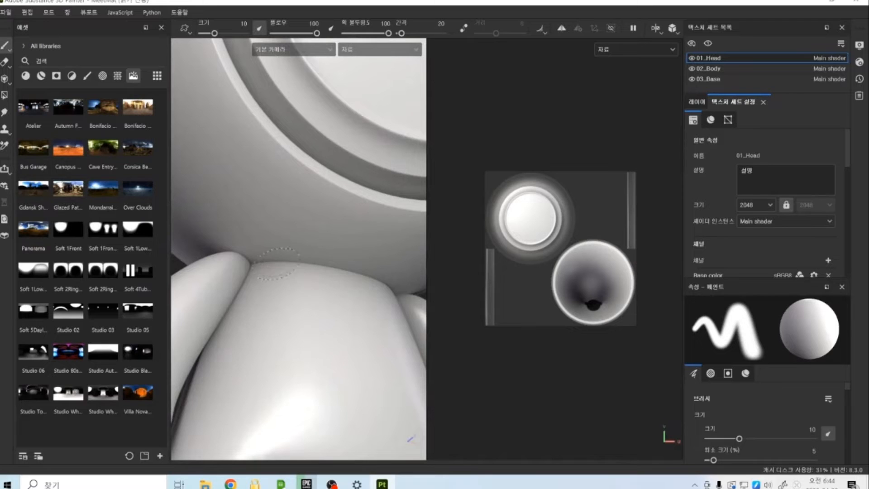
{"action": "scroll", "coordinate": [279, 265], "scroll_direction": "down", "scroll_amount": 6}
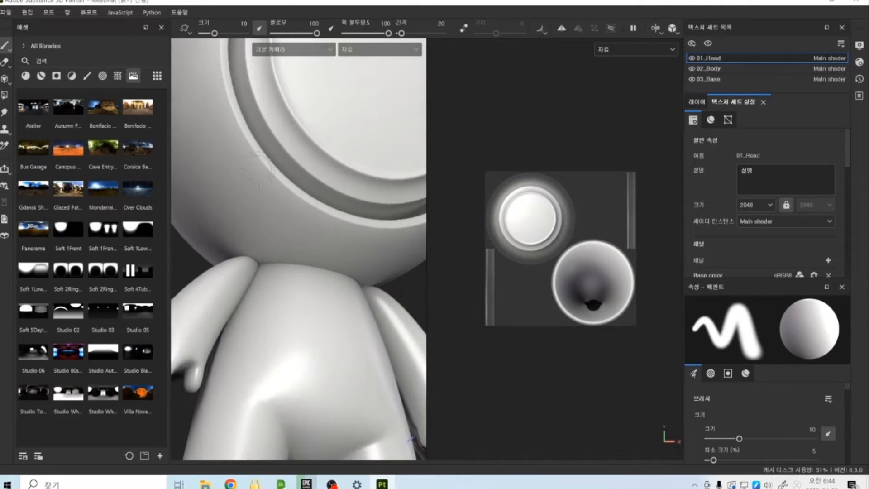
{"action": "left_click_drag", "start_coordinate": [275, 255], "coordinate": [329, 240], "text": "alt"}
{"action": "scroll", "coordinate": [250, 152], "scroll_direction": "down", "scroll_amount": 2}
{"action": "middle_click_drag", "start_coordinate": [251, 153], "coordinate": [330, 181], "text": "alt"}
{"action": "left_click_drag", "start_coordinate": [194, 247], "coordinate": [444, 213], "text": "alt"}
{"action": "left_click_drag", "start_coordinate": [261, 236], "coordinate": [225, 258], "text": "alt"}
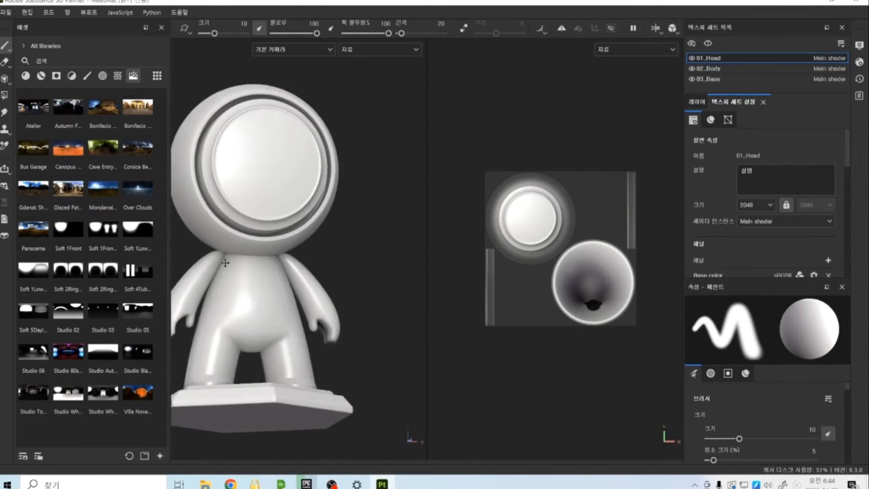
Step: Examine the complete figure and its base from the front and back at several distances
{"action": "middle_click_drag", "start_coordinate": [225, 258], "coordinate": [283, 260], "text": "alt"}
{"action": "right_click_drag", "start_coordinate": [283, 260], "coordinate": [324, 381], "text": "alt"}
{"action": "middle_click_drag", "start_coordinate": [324, 380], "coordinate": [306, 200], "text": "alt"}
{"action": "left_click_drag", "start_coordinate": [306, 199], "coordinate": [312, 291], "text": "alt"}
{"action": "right_click_drag", "start_coordinate": [312, 291], "coordinate": [279, 349], "text": "alt"}
{"action": "left_click_drag", "start_coordinate": [240, 271], "coordinate": [361, 262], "text": "alt"}
{"action": "middle_click_drag", "start_coordinate": [201, 286], "coordinate": [327, 285], "text": "alt"}
{"action": "left_click_drag", "start_coordinate": [327, 286], "coordinate": [362, 237], "text": "alt"}
{"action": "right_click_drag", "start_coordinate": [363, 237], "coordinate": [237, 188], "text": "alt"}
{"action": "middle_click_drag", "start_coordinate": [178, 289], "coordinate": [223, 291], "text": "alt"}
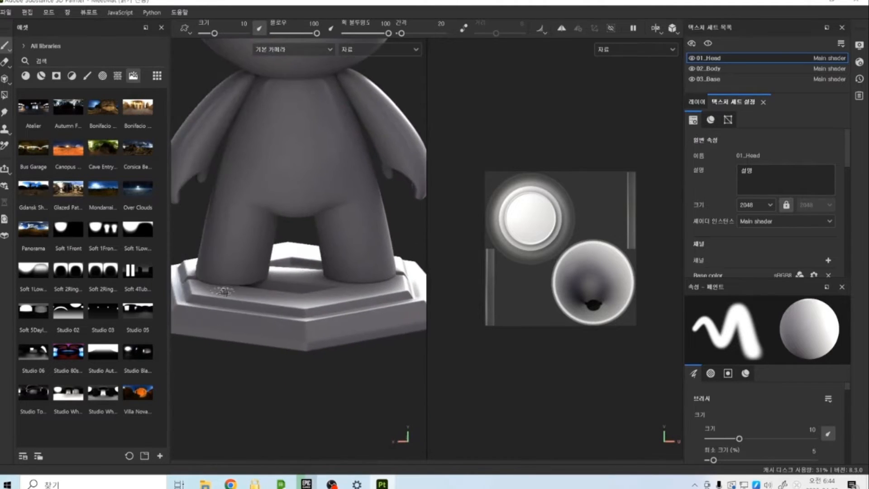
{"action": "left_click_drag", "start_coordinate": [223, 291], "coordinate": [428, 287], "text": "alt"}
{"action": "middle_click_drag", "start_coordinate": [233, 300], "coordinate": [310, 259], "text": "alt"}
{"action": "left_click_drag", "start_coordinate": [310, 258], "coordinate": [330, 294], "text": "alt"}
{"action": "right_click_drag", "start_coordinate": [329, 295], "coordinate": [289, 122], "text": "alt"}
{"action": "middle_click_drag", "start_coordinate": [297, 199], "coordinate": [278, 239], "text": "alt"}
{"action": "left_click_drag", "start_coordinate": [308, 275], "coordinate": [297, 260], "text": "alt"}
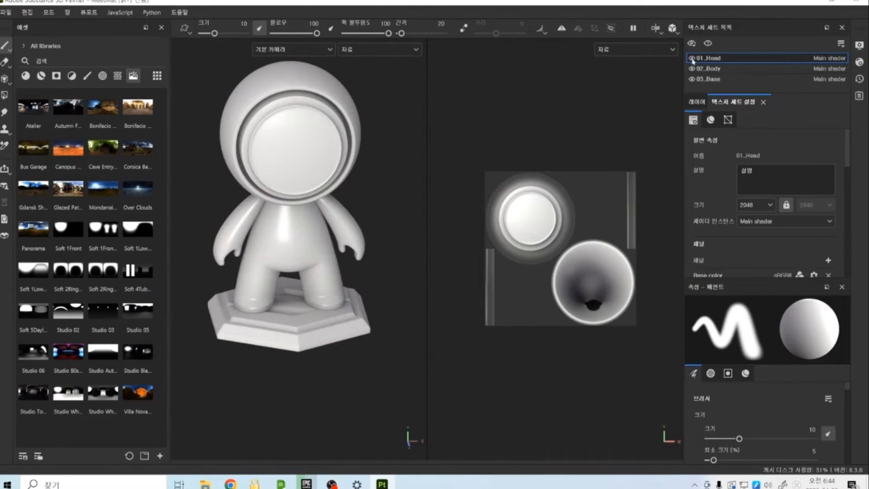
{"action": "left_click_drag", "start_coordinate": [442, 179], "coordinate": [303, 249], "text": "alt"}
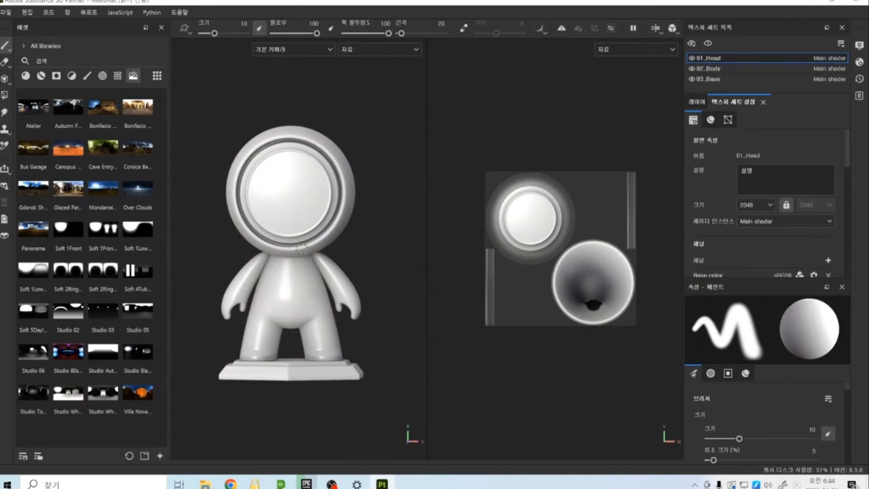
Step: Select the 02_Body texture set and toggle its visibility
{"action": "left_click", "coordinate": [692, 58]}
{"action": "left_click", "coordinate": [692, 68]}
{"action": "left_click", "coordinate": [692, 70]}
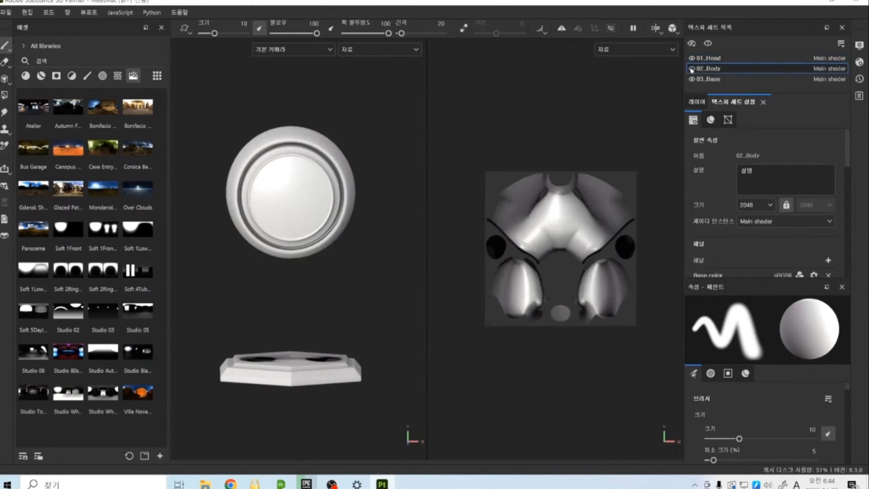
Step: Hide all three texture sets in a single sweep, show them all again the same way, and view the figure
{"action": "left_click_drag", "start_coordinate": [692, 59], "coordinate": [694, 89]}
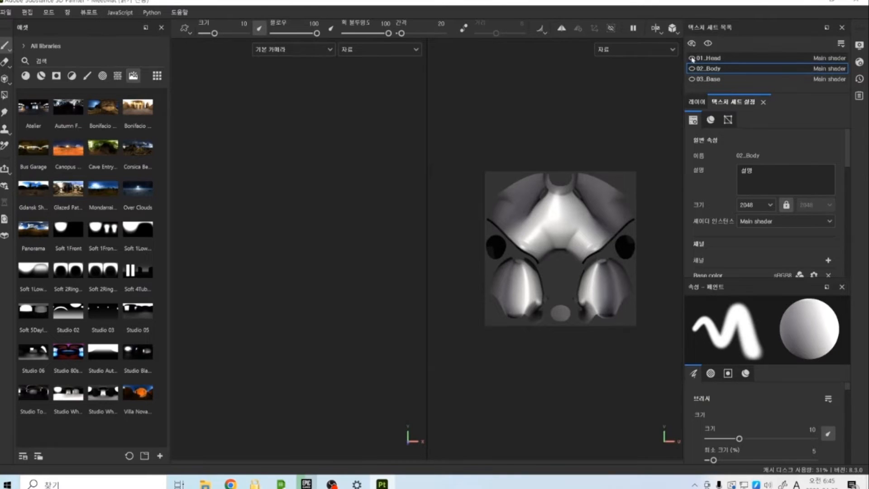
{"action": "left_click_drag", "start_coordinate": [692, 59], "coordinate": [692, 80]}
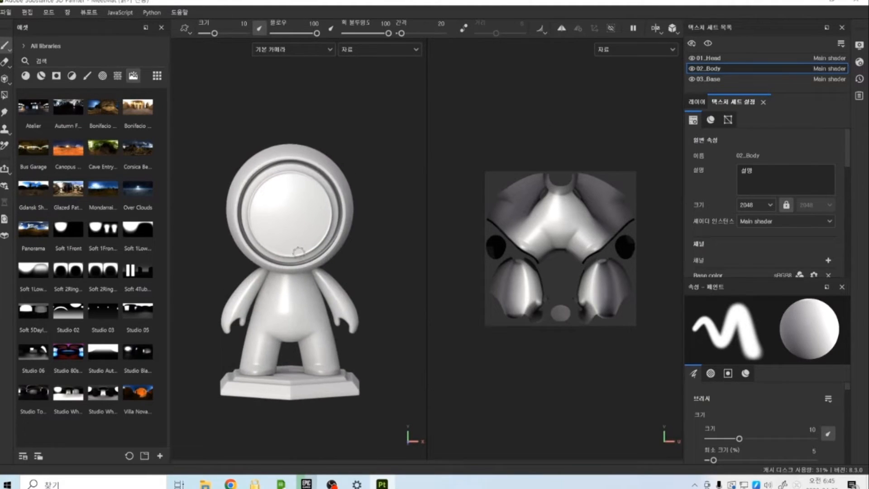
{"action": "mouse_move", "coordinate": [322, 218]}
{"action": "left_mouse_down", "text": "alt"}
{"action": "mouse_move", "coordinate": [311, 195]}
{"action": "mouse_move", "coordinate": [314, 206]}
{"action": "left_mouse_up", "text": "alt"}
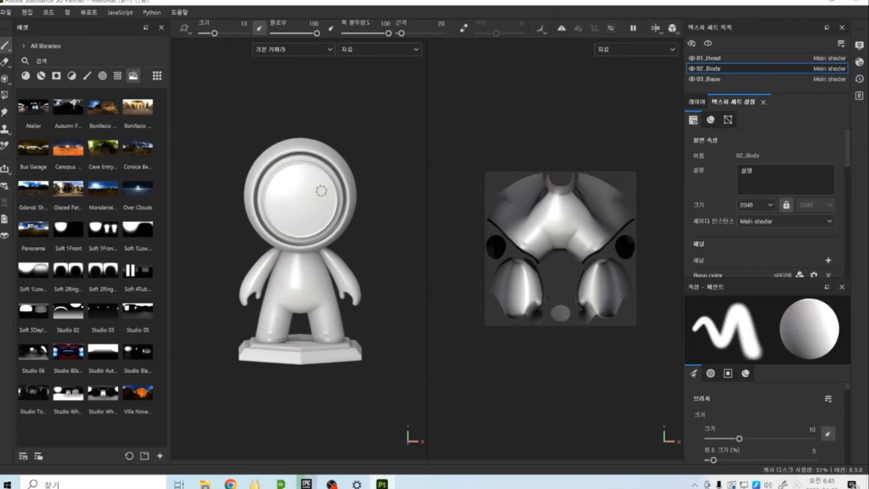
Step: Select 01_Head, hide 02_Body and 03_Base to isolate the head, then show both sets again
{"action": "left_click", "coordinate": [769, 58]}
{"action": "scroll", "coordinate": [312, 226], "scroll_direction": "up", "scroll_amount": 3}
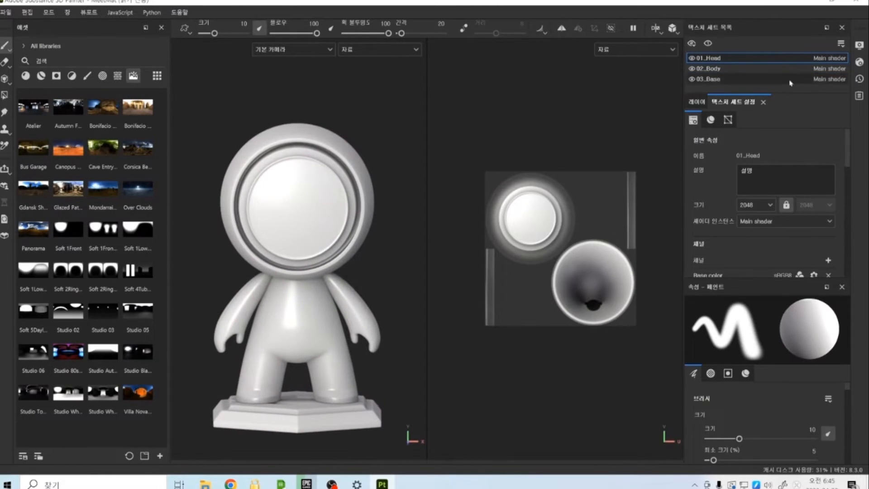
{"action": "left_click", "coordinate": [692, 68]}
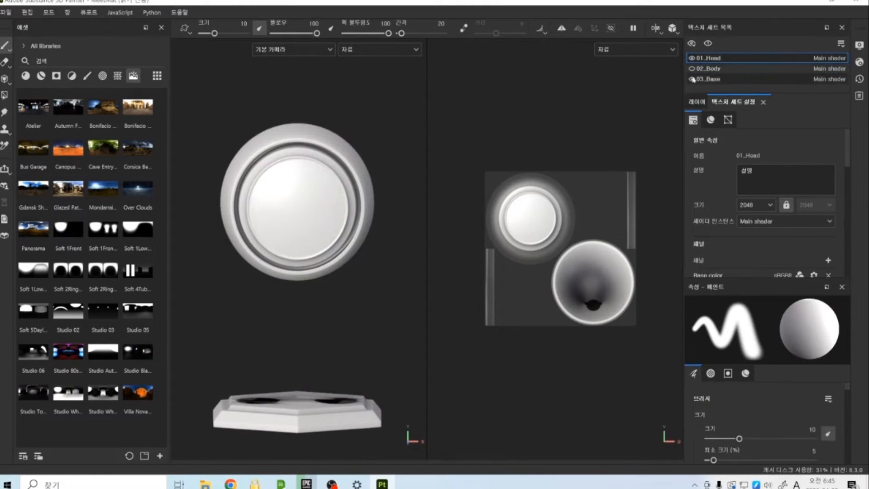
{"action": "left_click", "coordinate": [692, 79]}
{"action": "left_click", "coordinate": [692, 68]}
{"action": "left_click", "coordinate": [692, 78]}
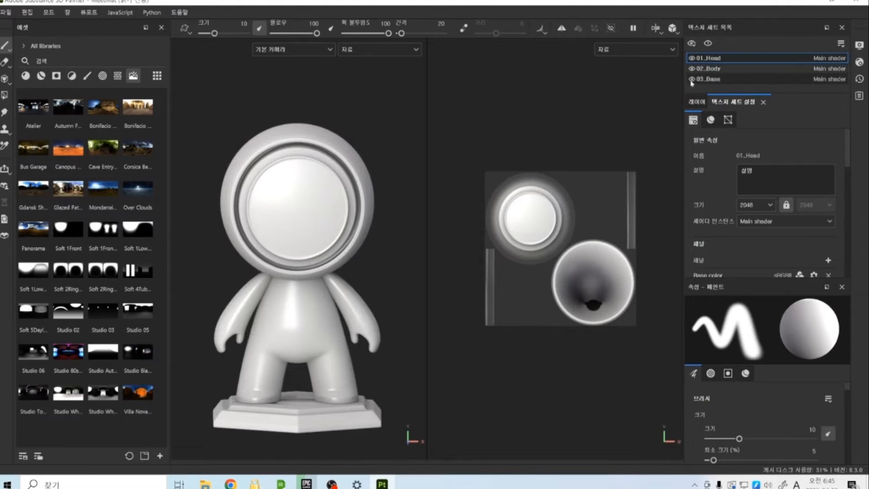
Step: Isolate the selected 01_Head texture set with solo display and examine the head from several angles and distances
{"action": "scroll", "coordinate": [314, 227], "scroll_direction": "down", "scroll_amount": 2}
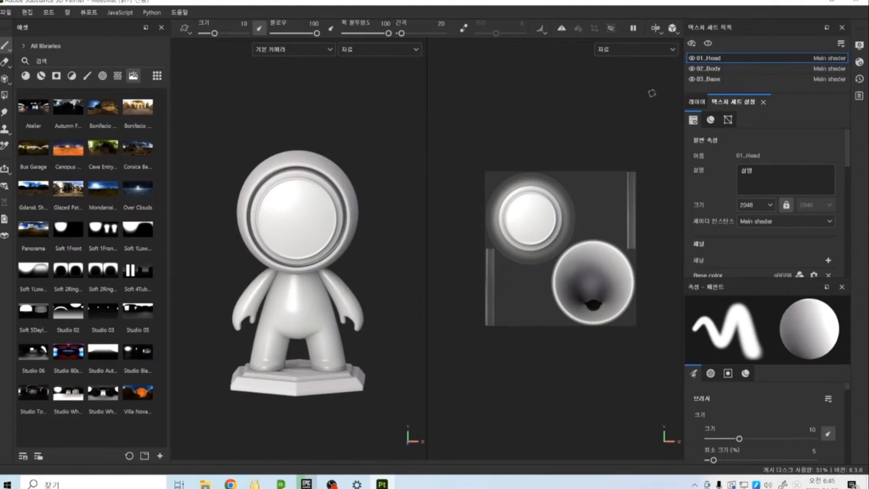
{"action": "left_click", "coordinate": [708, 43]}
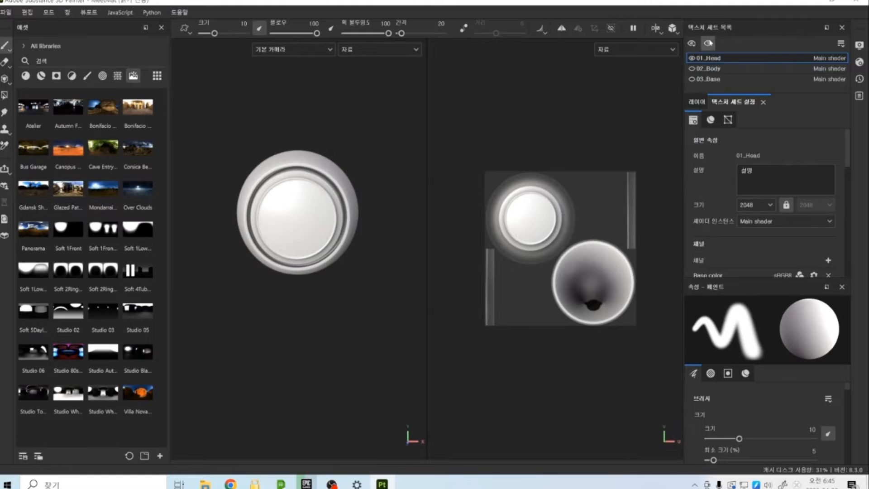
{"action": "scroll", "coordinate": [348, 217], "scroll_direction": "up", "scroll_amount": 2}
{"action": "left_click_drag", "start_coordinate": [295, 195], "coordinate": [317, 217], "text": "alt"}
{"action": "scroll", "coordinate": [344, 289], "scroll_direction": "down", "scroll_amount": 3}
{"action": "mouse_move", "coordinate": [298, 246]}
{"action": "left_mouse_down", "text": "alt"}
{"action": "mouse_move", "coordinate": [385, 235]}
{"action": "mouse_move", "coordinate": [365, 242]}
{"action": "left_mouse_up", "text": "alt"}
{"action": "mouse_move", "coordinate": [266, 262]}
{"action": "left_mouse_down", "text": "alt"}
{"action": "mouse_move", "coordinate": [352, 261]}
{"action": "mouse_move", "coordinate": [291, 278]}
{"action": "mouse_move", "coordinate": [301, 291]}
{"action": "left_mouse_up", "text": "alt"}
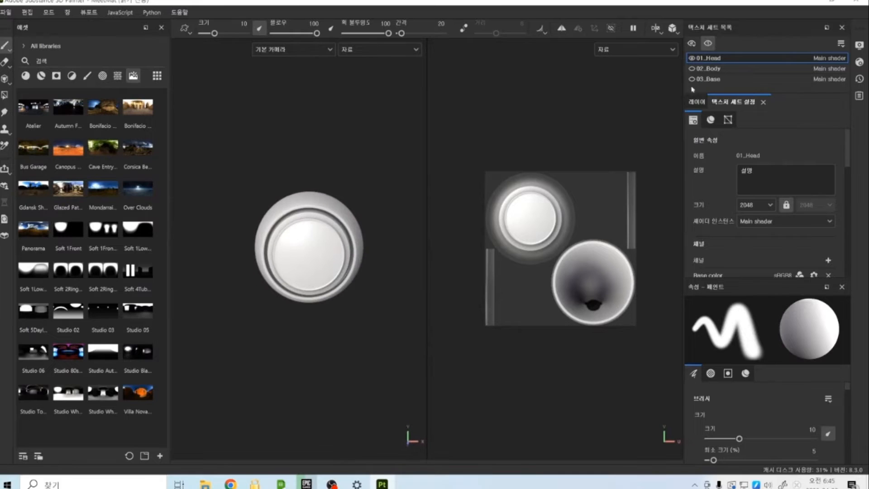
{"action": "scroll", "coordinate": [340, 245], "scroll_direction": "down", "scroll_amount": 2}
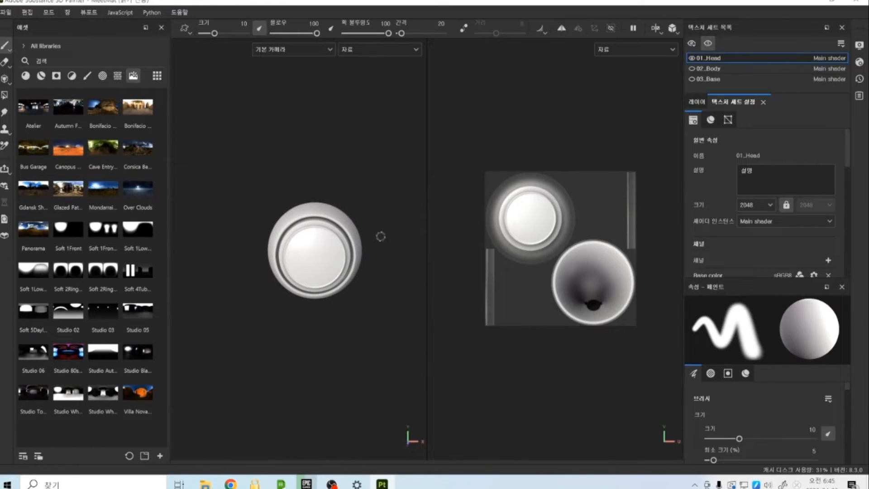
{"action": "scroll", "coordinate": [363, 263], "scroll_direction": "up", "scroll_amount": 5}
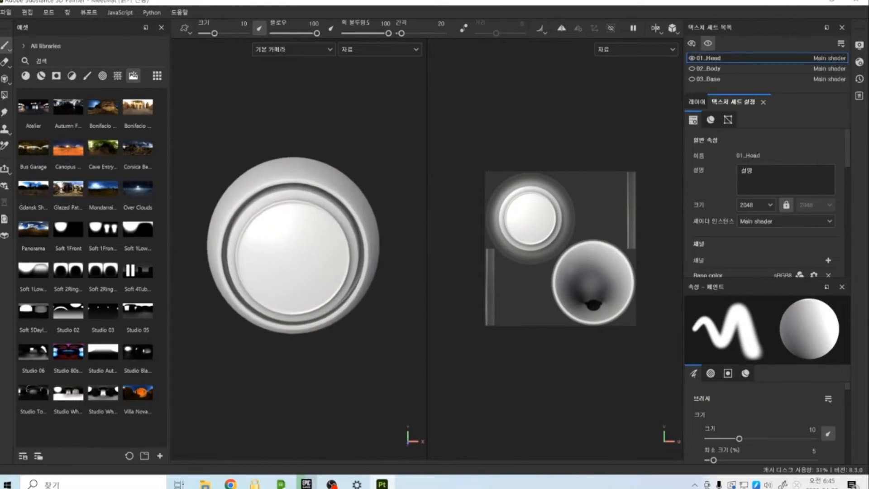
{"action": "scroll", "coordinate": [324, 269], "scroll_direction": "down", "scroll_amount": 2}
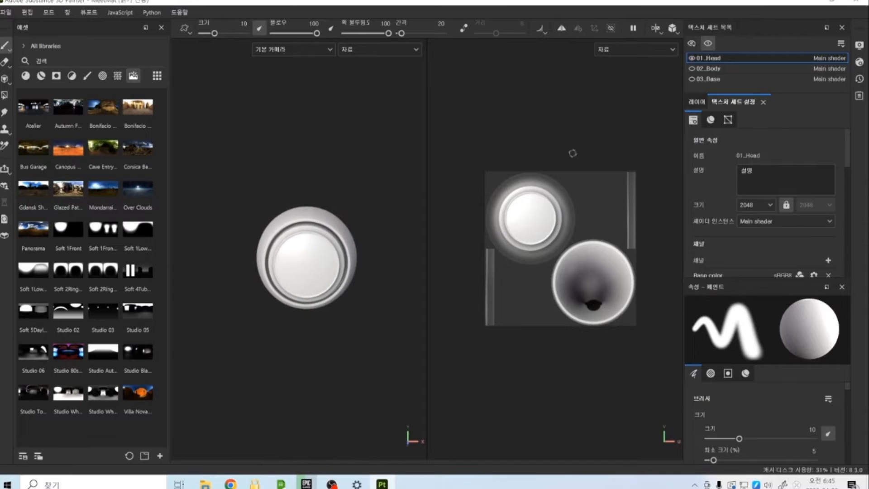
Step: Toggle the solo display of 01_Head off and on repeatedly, finishing with all three texture sets shown
{"action": "left_click", "coordinate": [708, 44]}
{"action": "left_click", "coordinate": [709, 44]}
{"action": "left_click", "coordinate": [709, 44]}
{"action": "left_click", "coordinate": [708, 44]}
{"action": "left_click", "coordinate": [708, 44]}
{"action": "left_click", "coordinate": [708, 44]}
{"action": "left_click", "coordinate": [709, 44]}
{"action": "left_click", "coordinate": [708, 44]}
{"action": "left_click", "coordinate": [708, 44]}
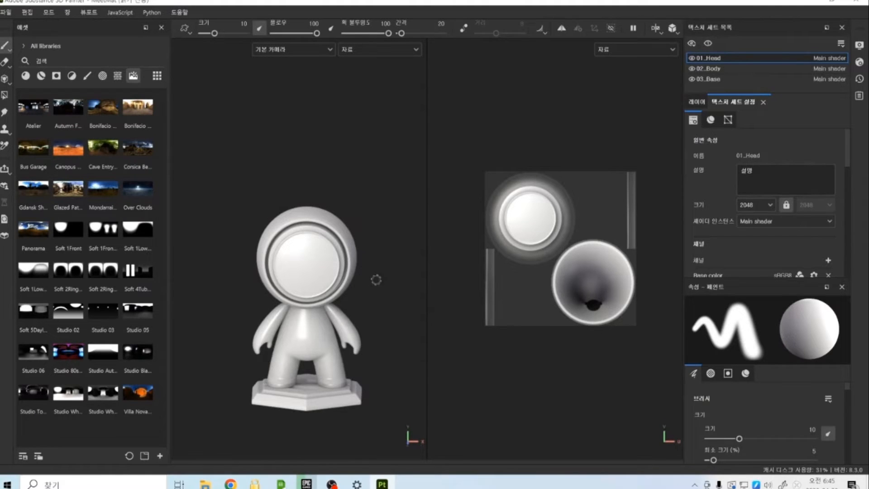
Step: Set the 01_Head texture set size to 1024, and then raise it to 4096
{"action": "scroll", "coordinate": [324, 288], "scroll_direction": "down", "scroll_amount": 1}
{"action": "middle_click_drag", "start_coordinate": [330, 275], "coordinate": [329, 247], "text": "alt"}
{"action": "left_click_drag", "start_coordinate": [337, 280], "coordinate": [340, 260], "text": "alt"}
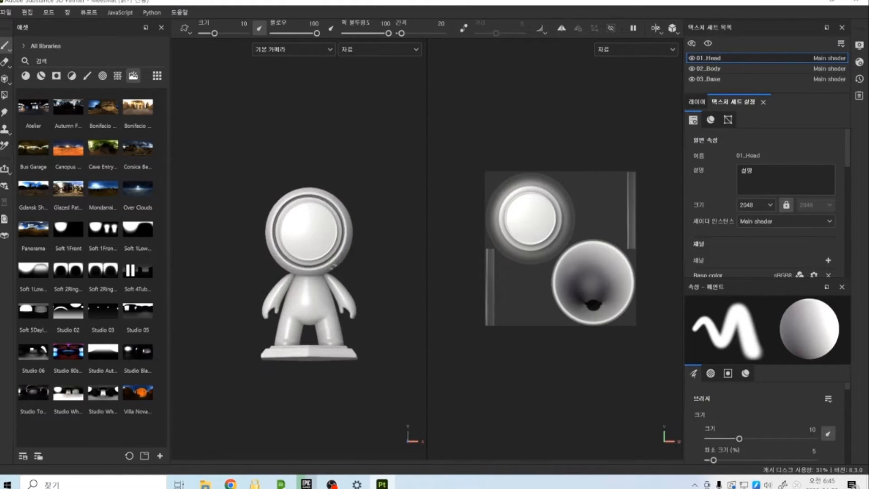
{"action": "scroll", "coordinate": [339, 267], "scroll_direction": "up", "scroll_amount": 2}
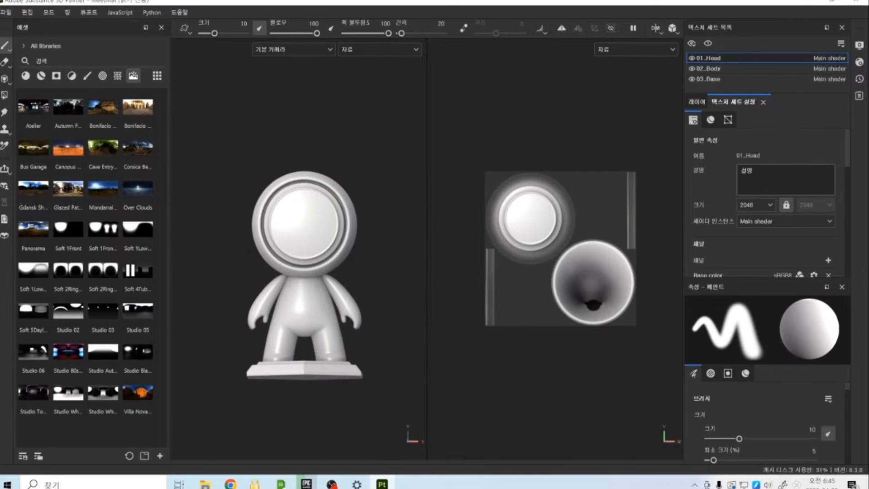
{"action": "left_click", "coordinate": [748, 207]}
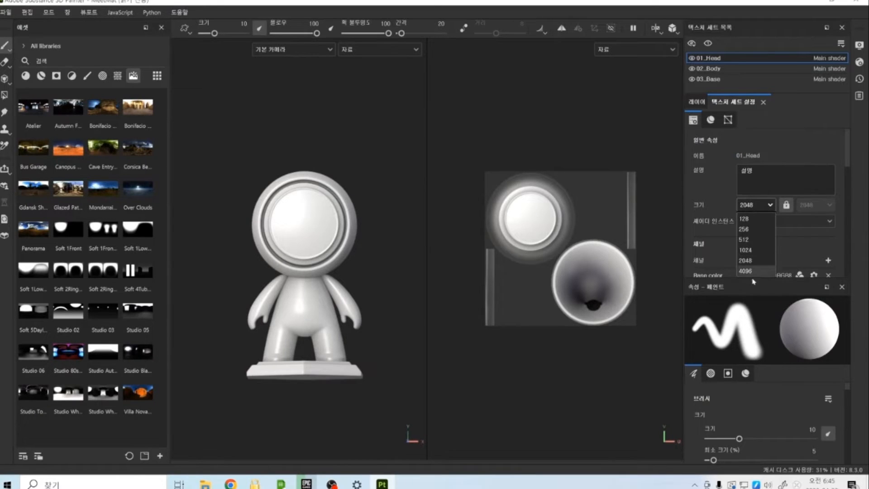
{"action": "left_click", "coordinate": [745, 250]}
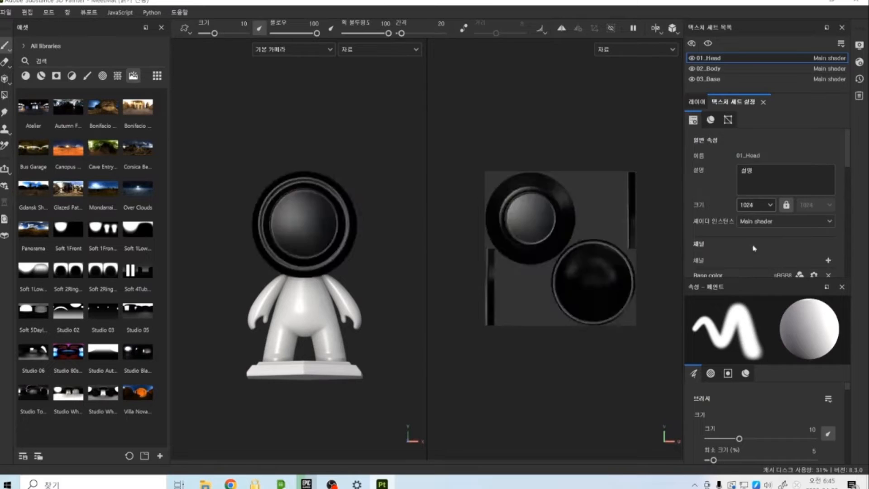
{"action": "left_click", "coordinate": [754, 205]}
{"action": "left_click", "coordinate": [746, 270]}
Step: Lower the 01_Head texture size to 128, restore it to 4096, and view the figure
{"action": "left_click", "coordinate": [753, 205]}
{"action": "left_click", "coordinate": [755, 219]}
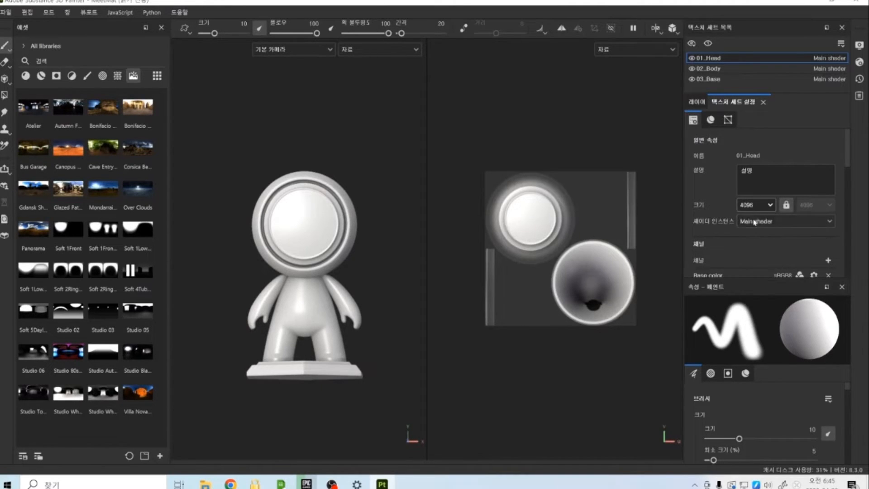
{"action": "left_click", "coordinate": [755, 205]}
{"action": "left_click", "coordinate": [758, 271]}
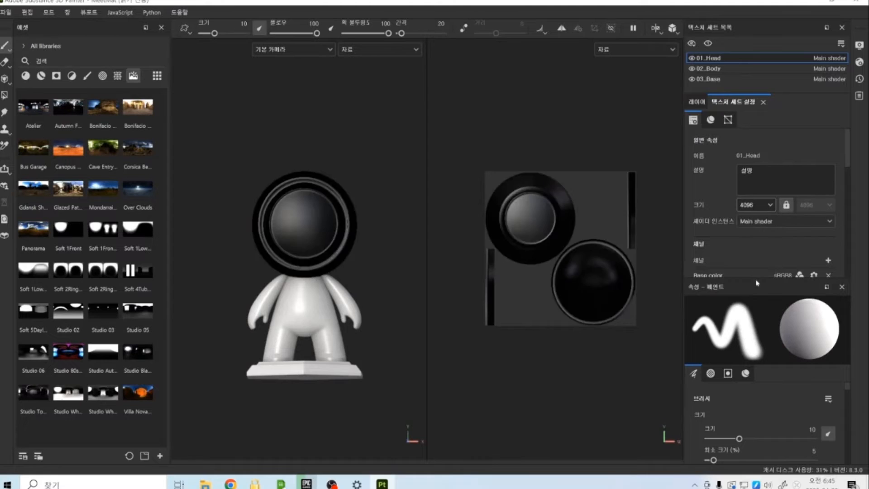
{"action": "scroll", "coordinate": [327, 229], "scroll_direction": "up", "scroll_amount": 2}
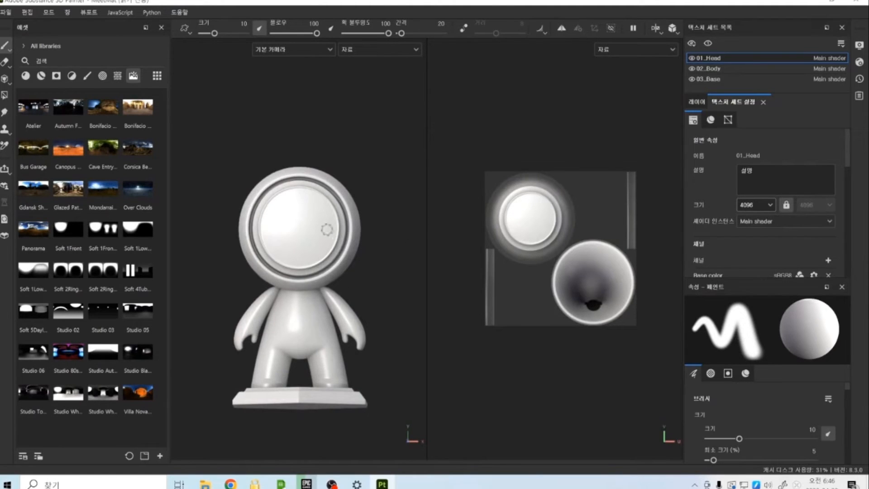
Step: Add a fill layer above Layer 1 in 01_Head and browse the texture assets for a pattern
{"action": "left_click", "coordinate": [698, 103]}
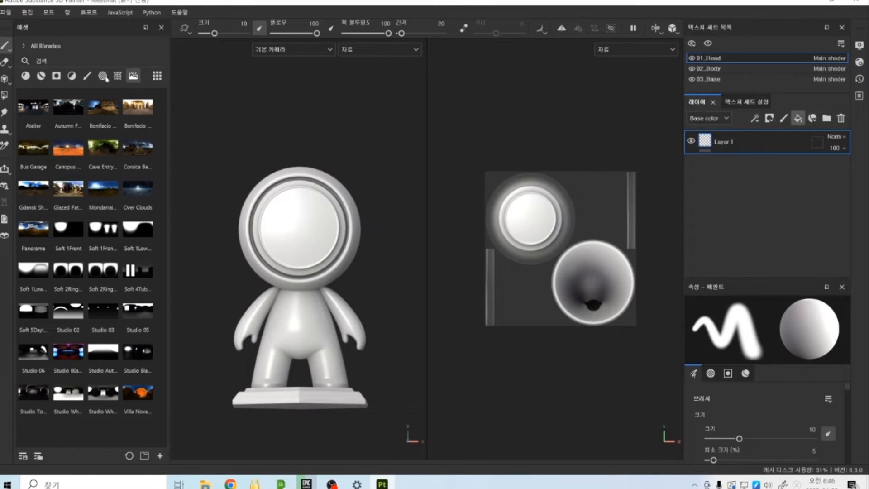
{"action": "left_click", "coordinate": [797, 118]}
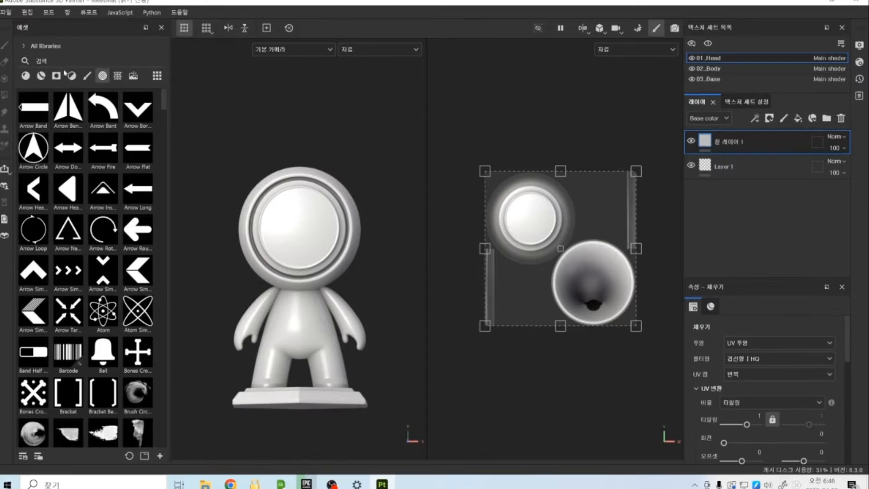
{"action": "left_click", "coordinate": [114, 76]}
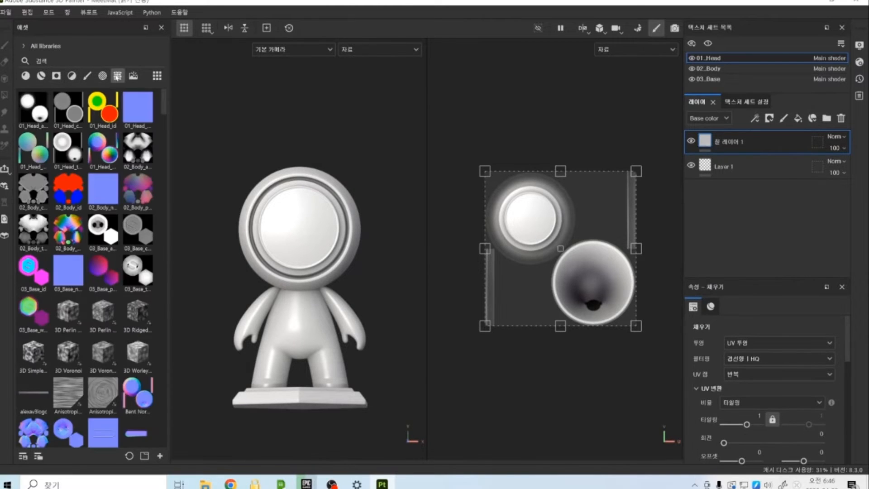
{"action": "scroll", "coordinate": [139, 170], "scroll_direction": "down", "scroll_amount": 3}
{"action": "scroll", "coordinate": [139, 171], "scroll_direction": "up", "scroll_amount": 6}
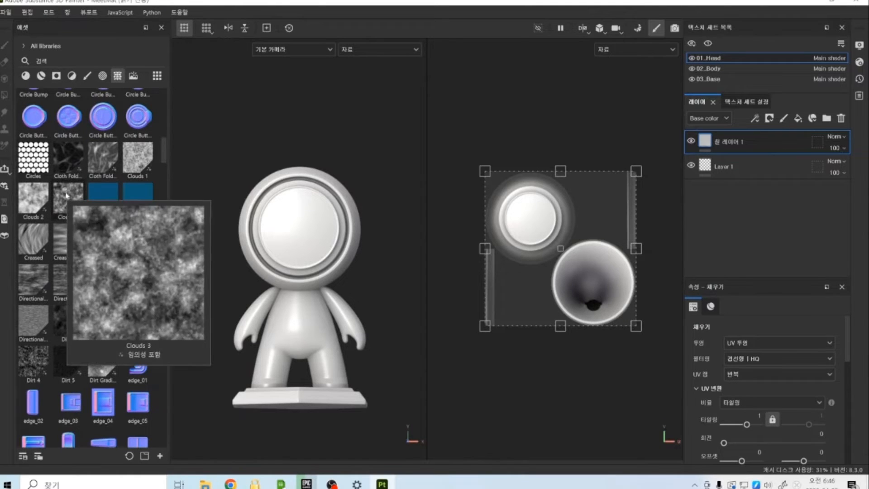
Step: Apply the Circles texture to the fill layer's Base color, set its tiling to 6.71, and inspect the head up close
{"action": "left_click", "coordinate": [711, 306]}
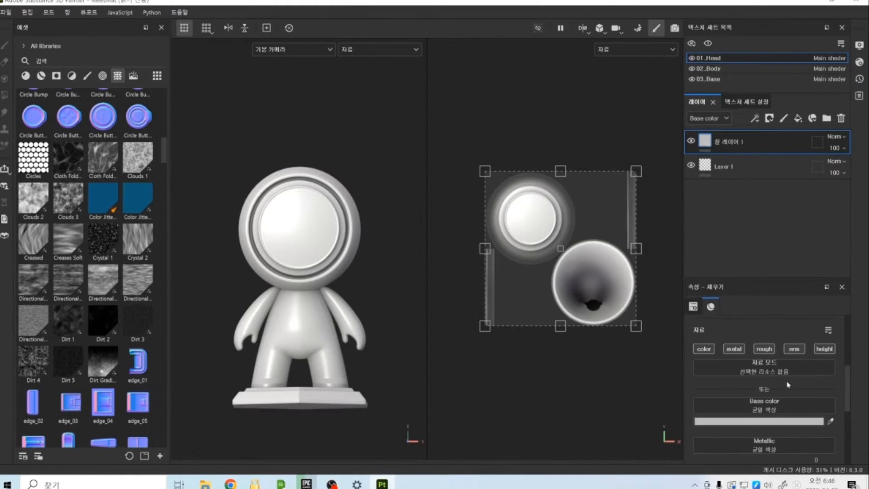
{"action": "left_click_drag", "start_coordinate": [33, 159], "coordinate": [765, 408]}
{"action": "scroll", "coordinate": [778, 402], "scroll_direction": "up", "scroll_amount": 3}
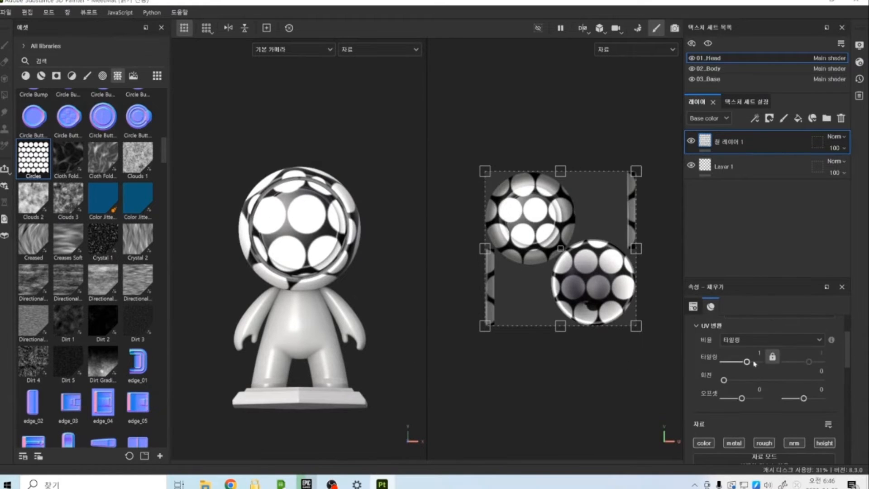
{"action": "left_click_drag", "start_coordinate": [747, 361], "coordinate": [753, 362]}
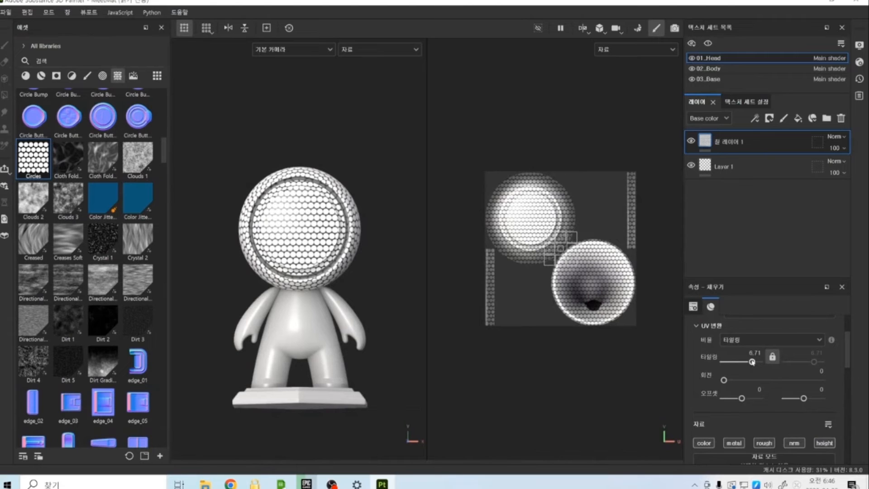
{"action": "scroll", "coordinate": [298, 217], "scroll_direction": "up", "scroll_amount": 5}
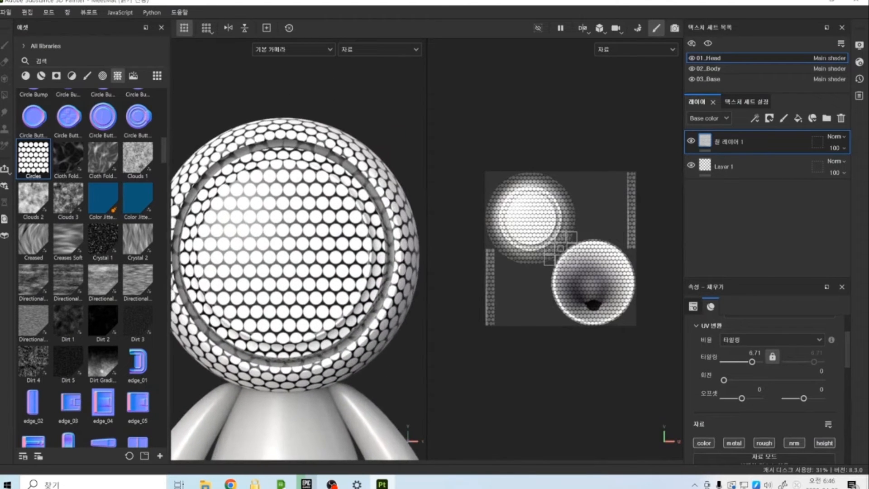
Step: In the texture set settings, switch the 01_Head size to 128 and back to 4096 twice to compare the circle pattern's sharpness
{"action": "left_click", "coordinate": [747, 102]}
{"action": "left_click", "coordinate": [754, 206]}
{"action": "left_click", "coordinate": [750, 221]}
{"action": "left_click", "coordinate": [749, 207]}
{"action": "left_click", "coordinate": [753, 273]}
{"action": "left_click", "coordinate": [756, 206]}
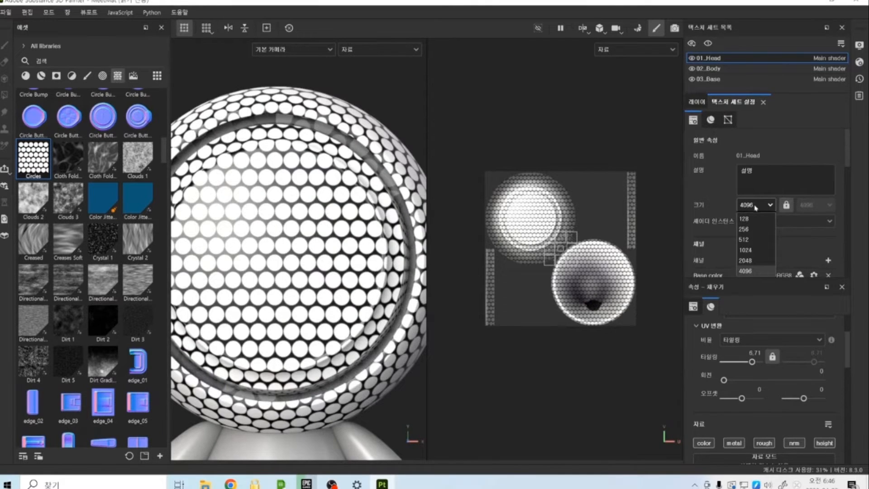
{"action": "left_click", "coordinate": [747, 219]}
{"action": "left_click", "coordinate": [755, 205]}
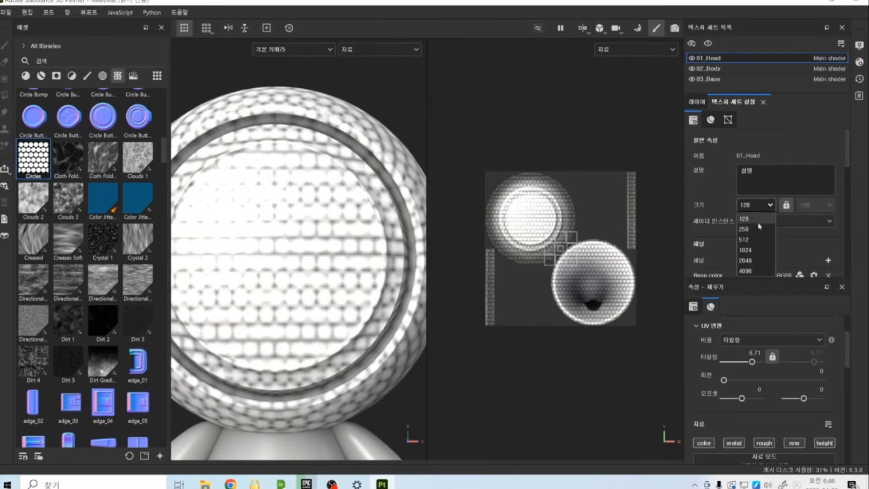
{"action": "left_click", "coordinate": [749, 271]}
Step: Repeat the resolution comparison on 01_Head by alternating its size between 128 and 4096 two more times, ending at 4096
{"action": "left_click", "coordinate": [753, 207]}
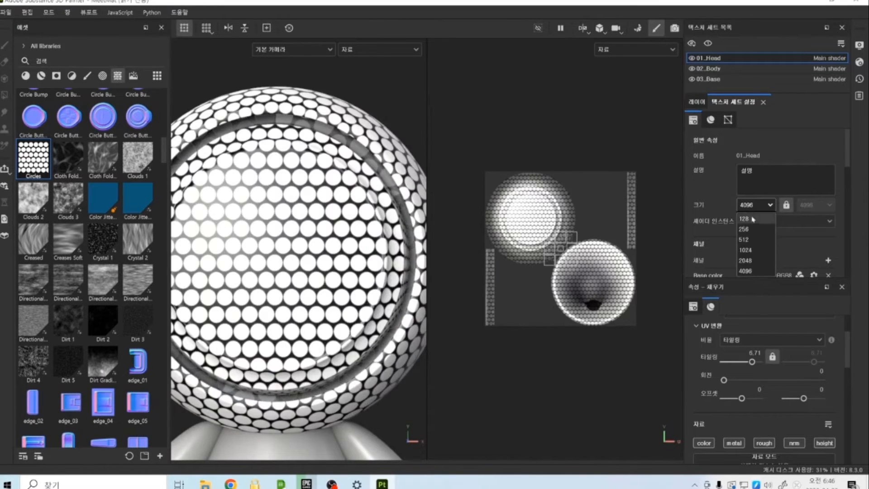
{"action": "left_click", "coordinate": [745, 218]}
{"action": "left_click", "coordinate": [745, 206]}
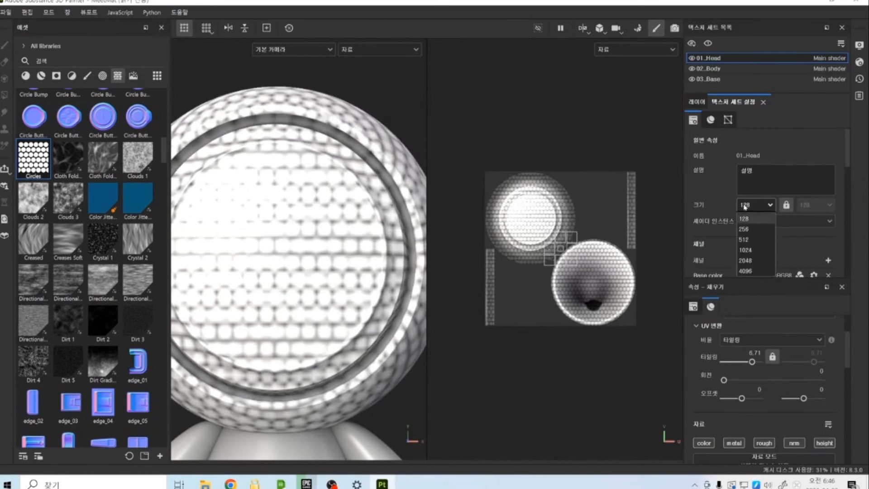
{"action": "left_click", "coordinate": [750, 270]}
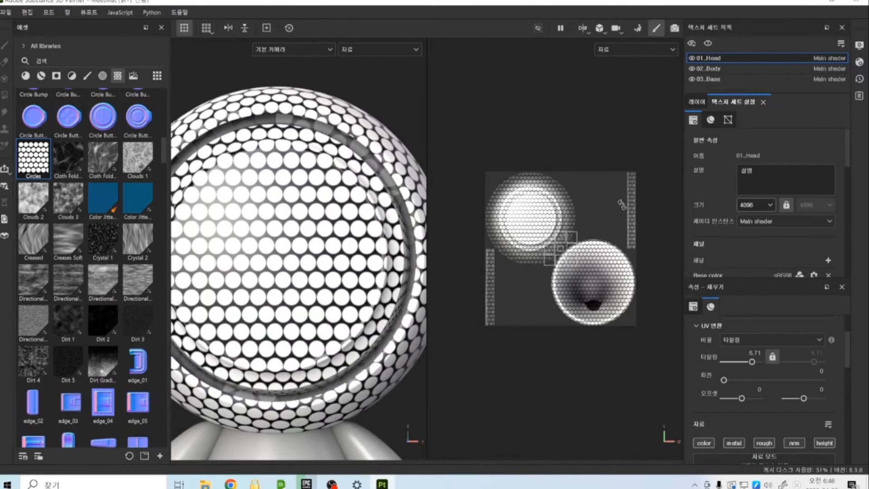
{"action": "left_click", "coordinate": [768, 206]}
{"action": "left_click", "coordinate": [764, 219]}
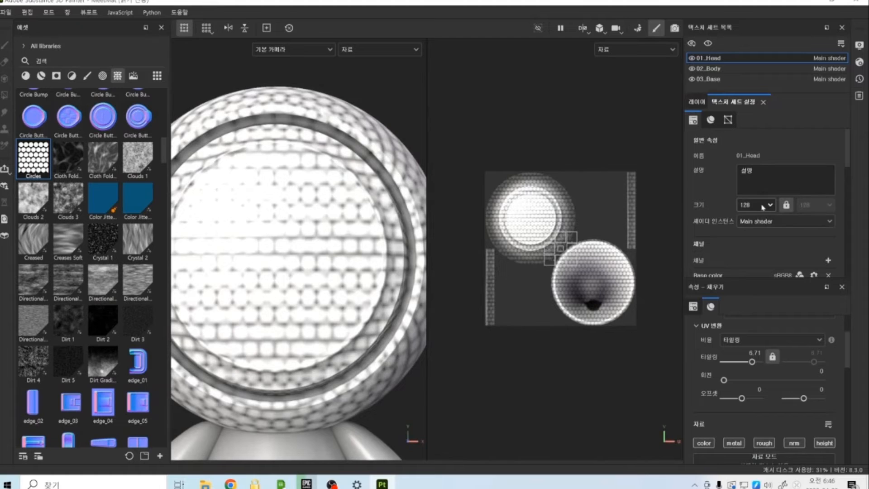
{"action": "left_click", "coordinate": [763, 206]}
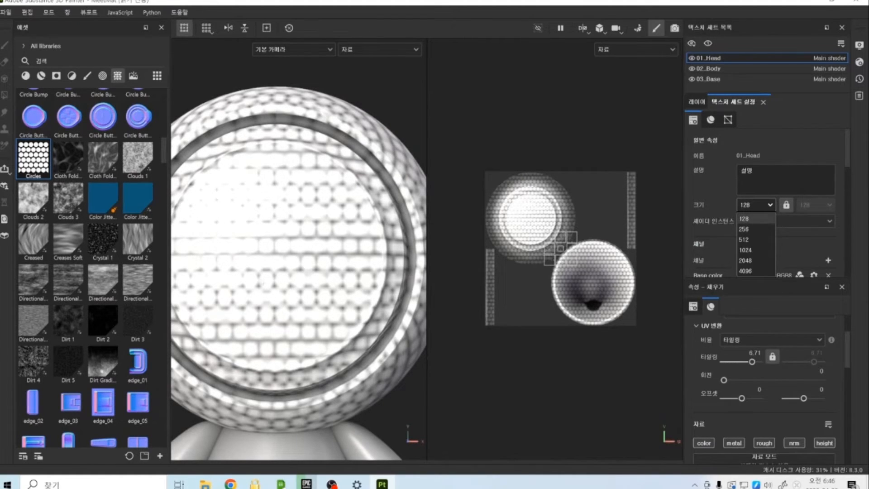
{"action": "left_click", "coordinate": [754, 270]}
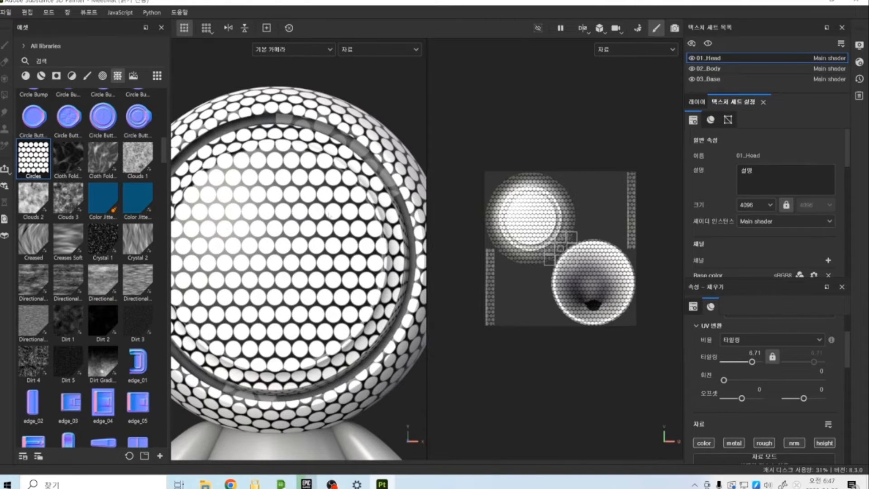
Step: Set the 01_Head texture size to 128 and view the circle pattern from nearer and farther away
{"action": "scroll", "coordinate": [243, 294], "scroll_direction": "down", "scroll_amount": 3}
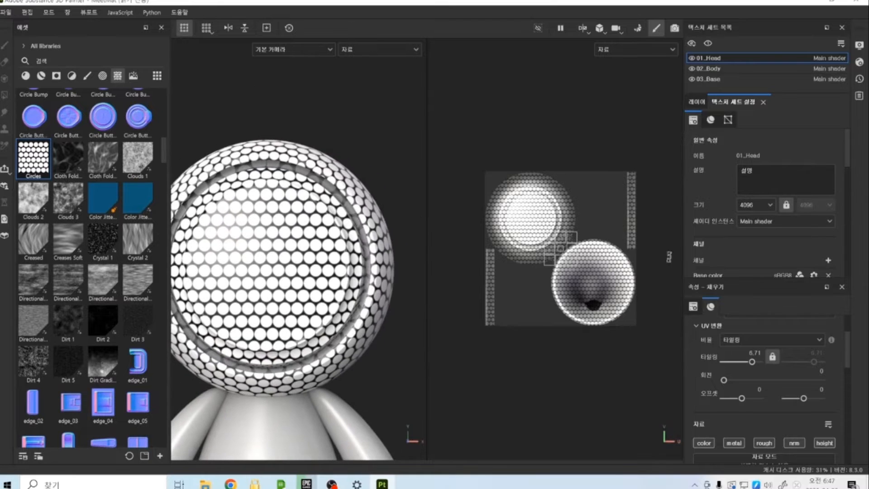
{"action": "left_click", "coordinate": [752, 205]}
{"action": "left_click", "coordinate": [751, 219]}
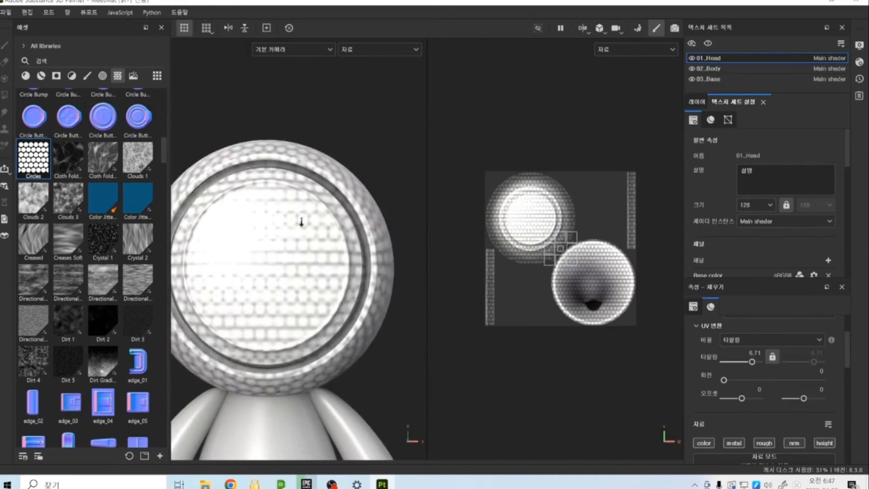
{"action": "scroll", "coordinate": [300, 220], "scroll_direction": "up", "scroll_amount": 2}
{"action": "scroll", "coordinate": [317, 254], "scroll_direction": "down", "scroll_amount": 4}
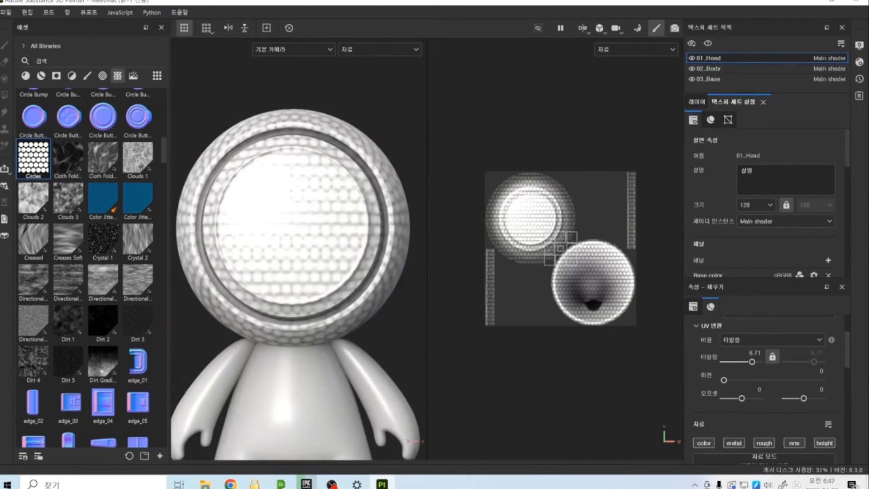
Step: Show the layer stack of 01_Head again and view the patterned head from another angle and distance
{"action": "left_click", "coordinate": [696, 103]}
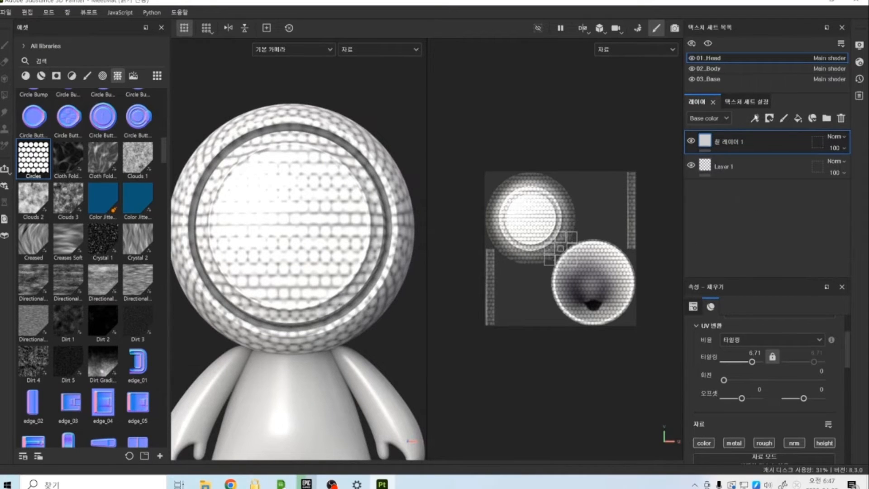
{"action": "scroll", "coordinate": [320, 169], "scroll_direction": "down", "scroll_amount": 3}
{"action": "left_click_drag", "start_coordinate": [338, 194], "coordinate": [349, 239], "text": "alt"}
{"action": "right_click_drag", "start_coordinate": [349, 235], "coordinate": [338, 175], "text": "alt"}
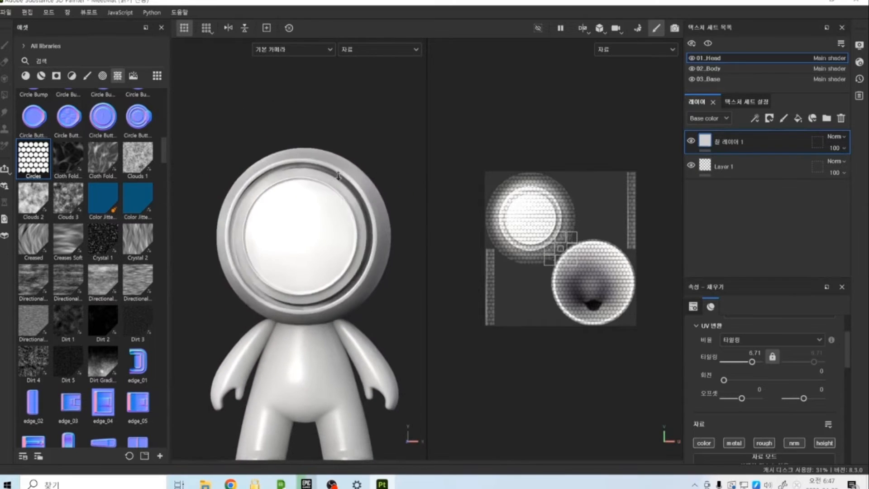
Step: Set the 01_Head texture size to 4096 in the texture set settings and view the circle pattern on the head
{"action": "left_click", "coordinate": [741, 102]}
{"action": "left_click", "coordinate": [750, 206]}
{"action": "left_click", "coordinate": [749, 205]}
{"action": "right_click_drag", "start_coordinate": [314, 215], "coordinate": [308, 242], "text": "alt"}
{"action": "left_click_drag", "start_coordinate": [308, 243], "coordinate": [279, 249], "text": "alt"}
{"action": "middle_click_drag", "start_coordinate": [331, 182], "coordinate": [304, 213], "text": "alt"}
{"action": "right_click_drag", "start_coordinate": [304, 213], "coordinate": [302, 186], "text": "alt"}
{"action": "left_click", "coordinate": [748, 207]}
{"action": "left_click", "coordinate": [752, 271]}
{"action": "left_click_drag", "start_coordinate": [349, 254], "coordinate": [304, 285], "text": "alt"}
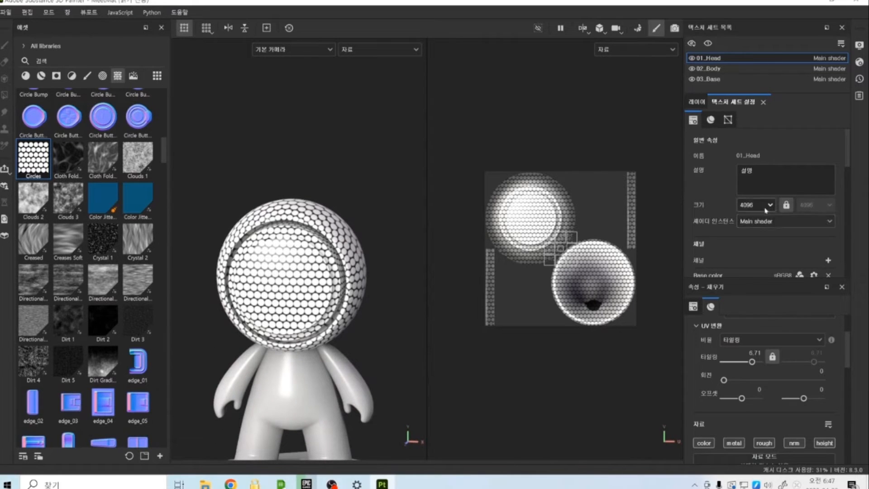
Step: Check the shader instance options and the channel list of the 01_Head texture set
{"action": "left_click", "coordinate": [782, 226]}
{"action": "left_click", "coordinate": [783, 224]}
{"action": "scroll", "coordinate": [783, 225], "scroll_direction": "down", "scroll_amount": 3}
{"action": "scroll", "coordinate": [783, 223], "scroll_direction": "down", "scroll_amount": 1}
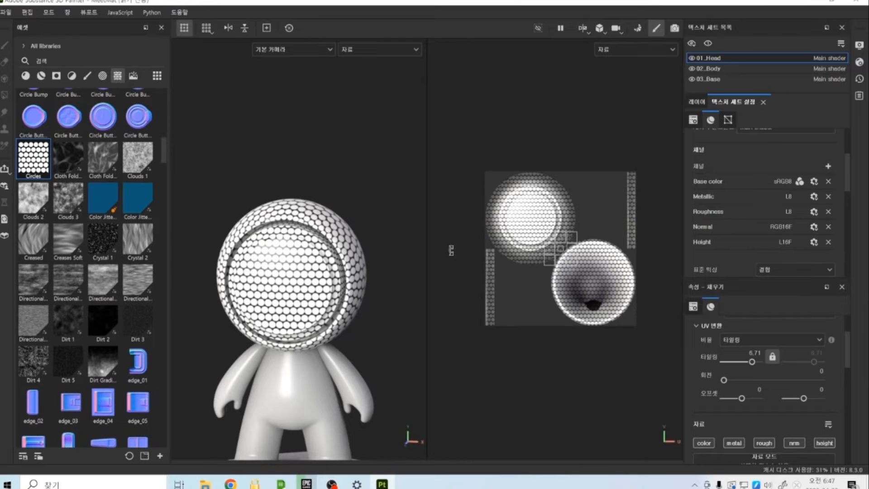
Step: Examine the circle pattern on the head from several angles and distances
{"action": "scroll", "coordinate": [298, 272], "scroll_direction": "up", "scroll_amount": 2}
{"action": "left_click_drag", "start_coordinate": [316, 271], "coordinate": [280, 273], "text": "alt"}
{"action": "scroll", "coordinate": [281, 273], "scroll_direction": "up", "scroll_amount": 2}
{"action": "middle_click_drag", "start_coordinate": [299, 277], "coordinate": [284, 272], "text": "alt"}
{"action": "scroll", "coordinate": [298, 271], "scroll_direction": "down", "scroll_amount": 2}
{"action": "scroll", "coordinate": [298, 271], "scroll_direction": "up", "scroll_amount": 3}
{"action": "mouse_move", "coordinate": [281, 290]}
{"action": "left_mouse_down", "text": "alt"}
{"action": "mouse_move", "coordinate": [313, 290]}
{"action": "mouse_move", "coordinate": [297, 290]}
{"action": "left_mouse_up", "text": "alt"}
{"action": "middle_click_drag", "start_coordinate": [295, 335], "coordinate": [295, 293], "text": "alt"}
{"action": "scroll", "coordinate": [298, 256], "scroll_direction": "up", "scroll_amount": 1}
{"action": "scroll", "coordinate": [301, 296], "scroll_direction": "up", "scroll_amount": 3}
{"action": "left_click_drag", "start_coordinate": [303, 301], "coordinate": [310, 300], "text": "alt"}
{"action": "scroll", "coordinate": [310, 240], "scroll_direction": "down", "scroll_amount": 2}
{"action": "scroll", "coordinate": [310, 238], "scroll_direction": "down", "scroll_amount": 1}
{"action": "left_click_drag", "start_coordinate": [292, 241], "coordinate": [330, 246], "text": "alt"}
{"action": "middle_click_drag", "start_coordinate": [329, 246], "coordinate": [320, 255], "text": "alt"}
{"action": "left_click_drag", "start_coordinate": [319, 255], "coordinate": [308, 267], "text": "alt"}
{"action": "mouse_move", "coordinate": [308, 267]}
{"action": "right_mouse_down", "text": "alt"}
{"action": "mouse_move", "coordinate": [301, 279]}
{"action": "mouse_move", "coordinate": [308, 266]}
{"action": "right_mouse_up", "text": "alt"}
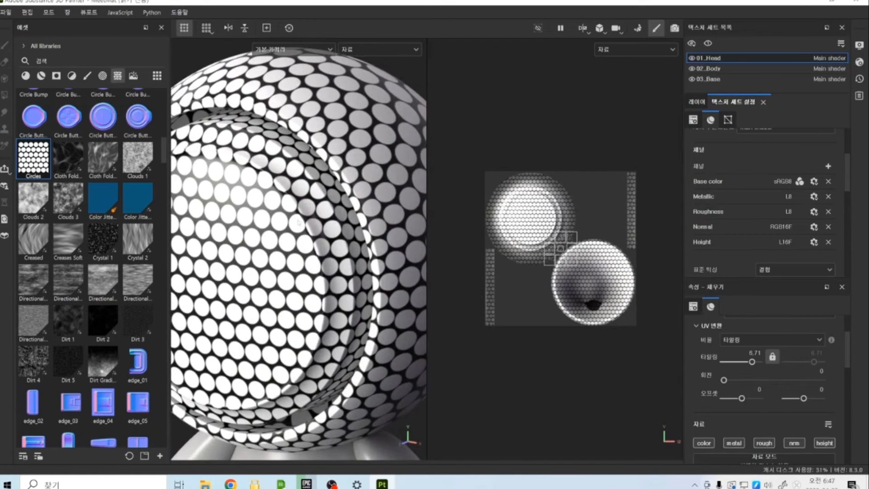
{"action": "scroll", "coordinate": [300, 271], "scroll_direction": "down", "scroll_amount": 3}
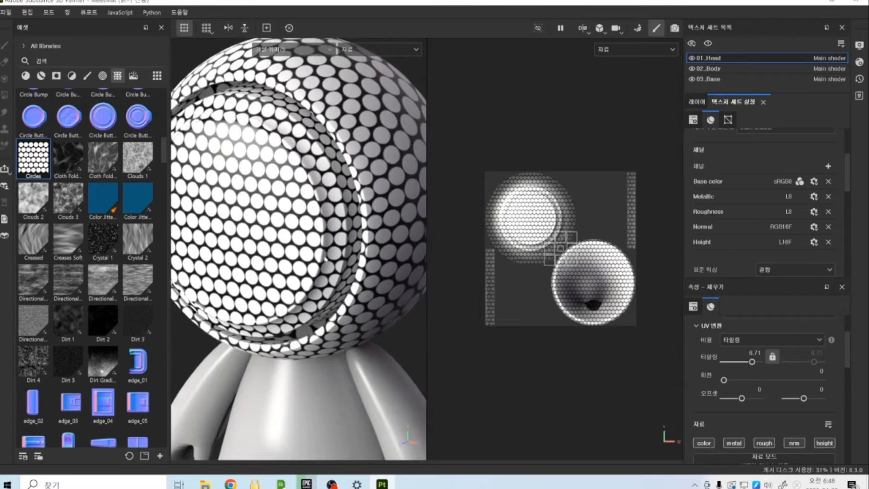
{"action": "left_click_drag", "start_coordinate": [324, 234], "coordinate": [339, 221], "text": "alt"}
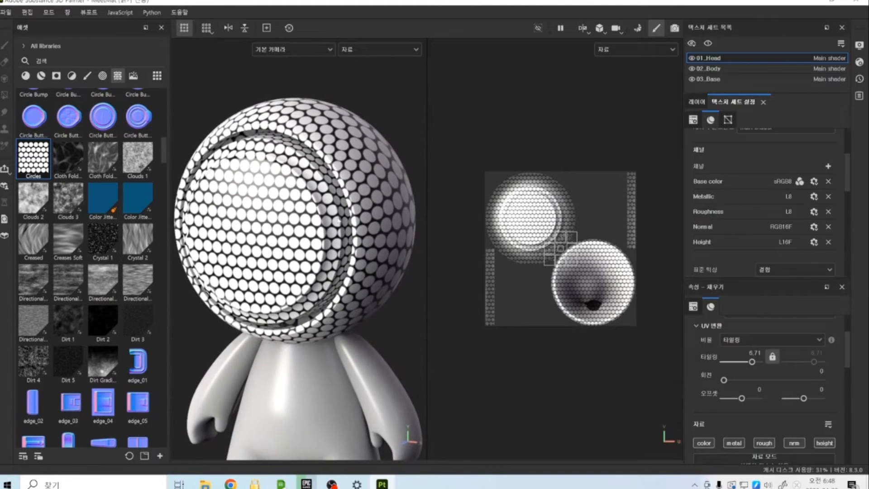
Step: Cycle the viewports to the Base color channel alone and inspect the circle pattern close up and from farther away
{"action": "key", "text": "c"}
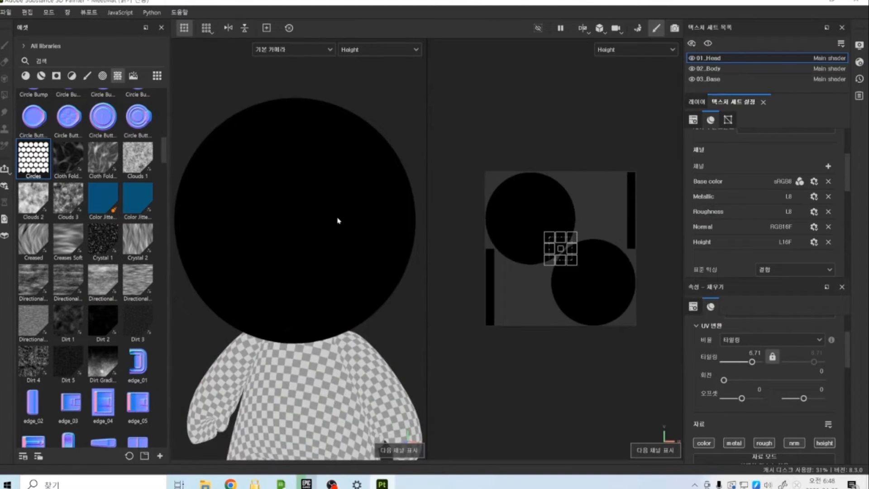
{"action": "key", "text": "c"}
{"action": "key", "text": "c"}
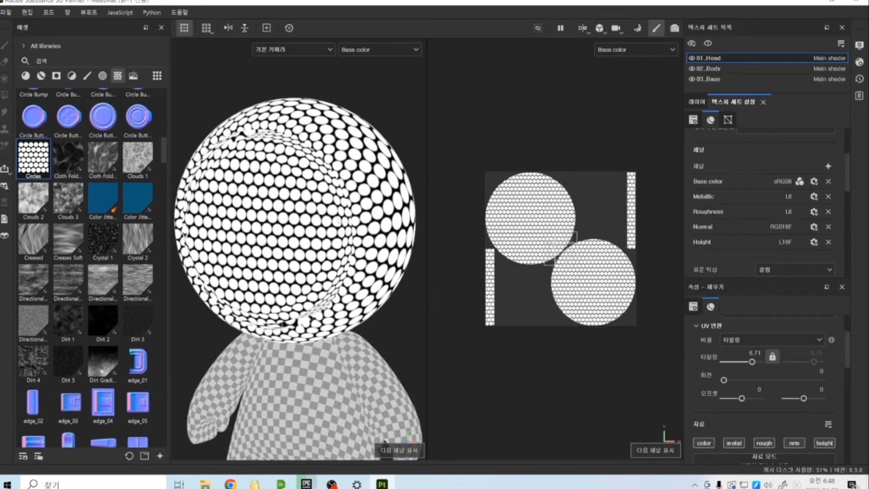
{"action": "scroll", "coordinate": [339, 223], "scroll_direction": "down", "scroll_amount": 2}
{"action": "scroll", "coordinate": [315, 237], "scroll_direction": "up", "scroll_amount": 8}
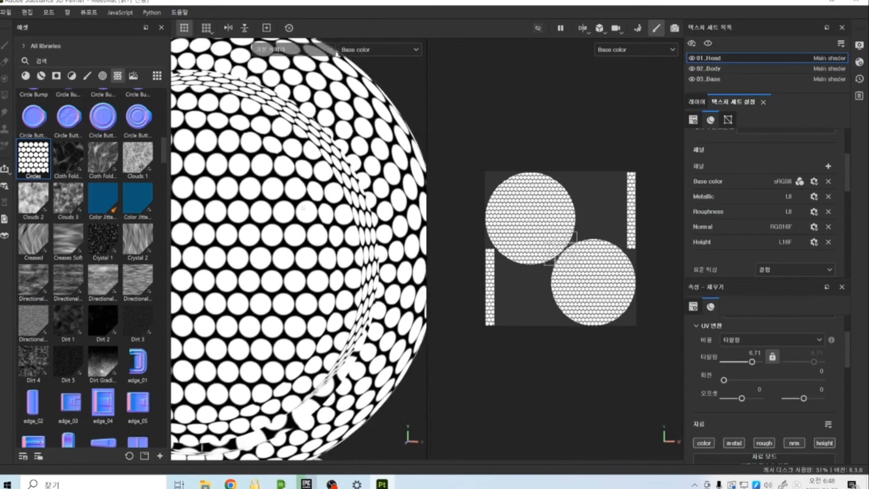
{"action": "scroll", "coordinate": [315, 237], "scroll_direction": "up", "scroll_amount": 4}
{"action": "scroll", "coordinate": [293, 204], "scroll_direction": "down", "scroll_amount": 6}
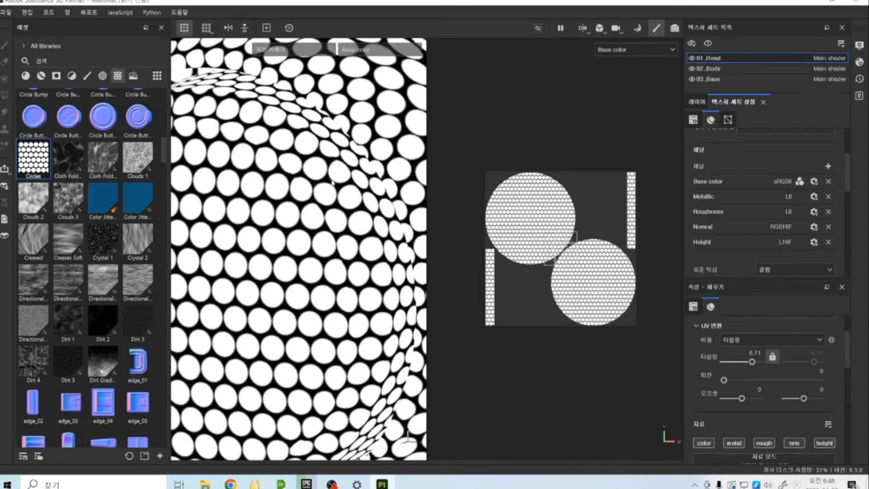
{"action": "scroll", "coordinate": [292, 204], "scroll_direction": "down", "scroll_amount": 2}
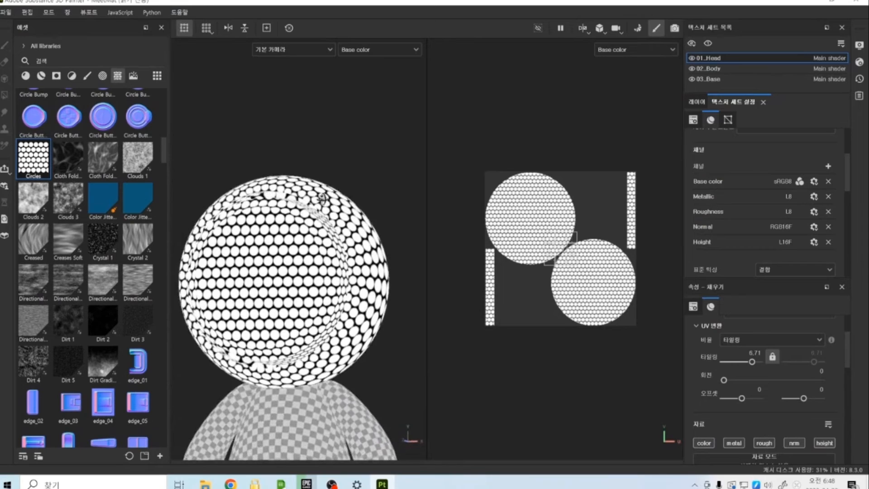
Step: Cycle the viewports repeatedly through the single channels, including Base color, Metallic, Roughness and Height, to compare them on the head
{"action": "key", "text": "c"}
{"action": "key", "text": "c"}
{"action": "key", "text": "c"}
{"action": "key", "text": "c"}
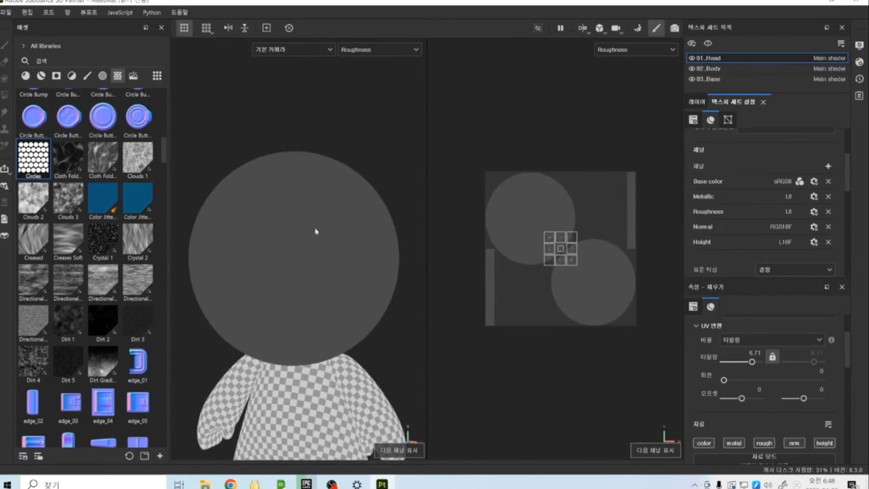
{"action": "key", "text": "c"}
{"action": "key", "text": "c"}
{"action": "key", "text": "c"}
{"action": "key", "text": "c"}
{"action": "key", "text": "c"}
{"action": "key", "text": "c"}
{"action": "key", "text": "c"}
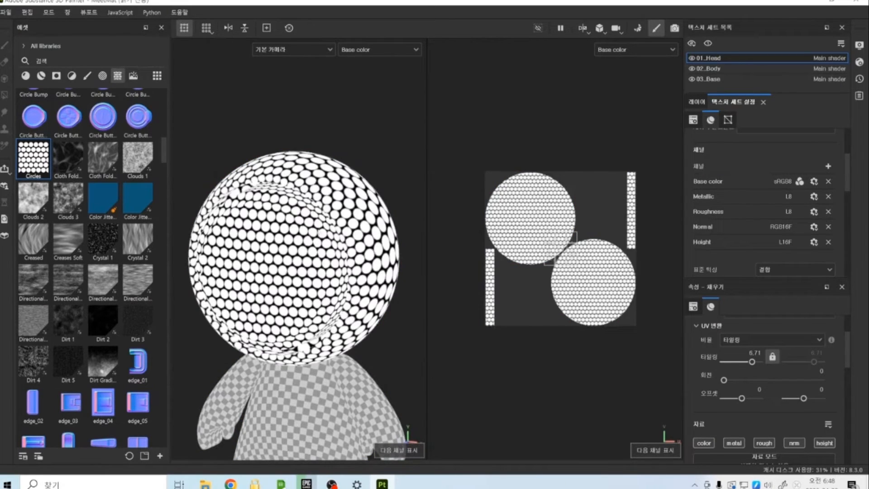
{"action": "key", "text": "c"}
{"action": "key", "text": "c"}
{"action": "key", "text": "c"}
{"action": "key", "text": "c"}
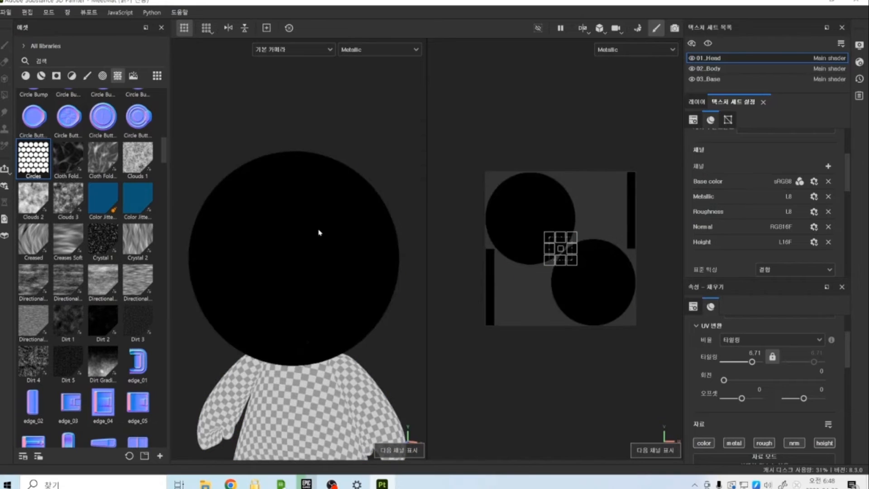
{"action": "key", "text": "c"}
{"action": "key", "text": "c"}
{"action": "key", "text": "c"}
{"action": "key", "text": "c"}
{"action": "key", "text": "c"}
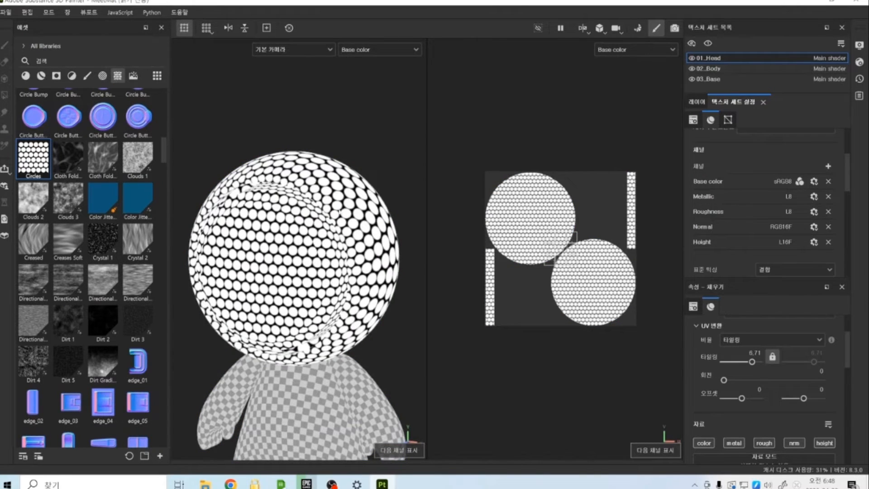
{"action": "key", "text": "c"}
{"action": "key", "text": "c"}
{"action": "key", "text": "c"}
{"action": "key", "text": "c"}
{"action": "key", "text": "c"}
{"action": "key", "text": "c"}
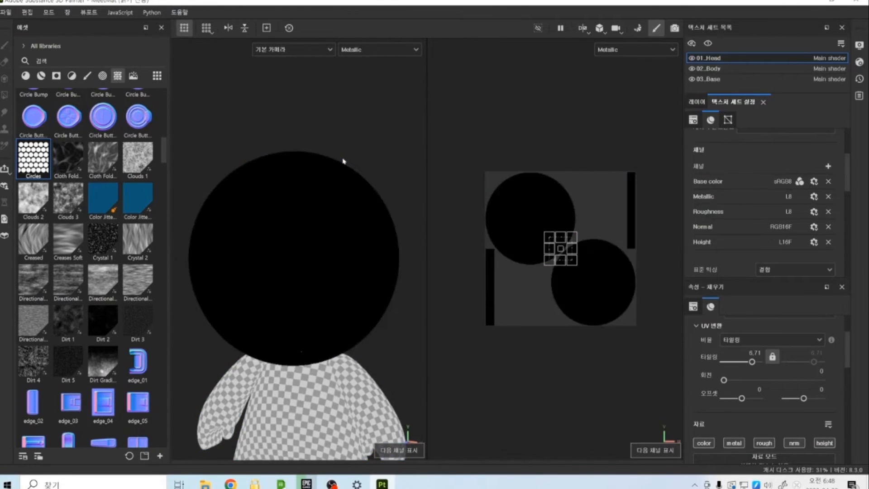
Step: Choose the displayed channel directly, showing Base color, Metallic, Roughness and Metallic again on the model
{"action": "left_click", "coordinate": [378, 51]}
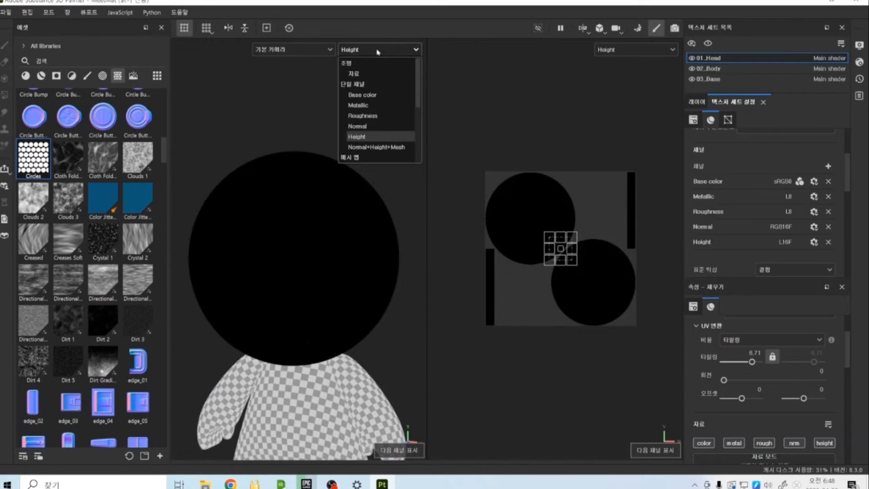
{"action": "left_click", "coordinate": [362, 94]}
{"action": "left_click", "coordinate": [376, 50]}
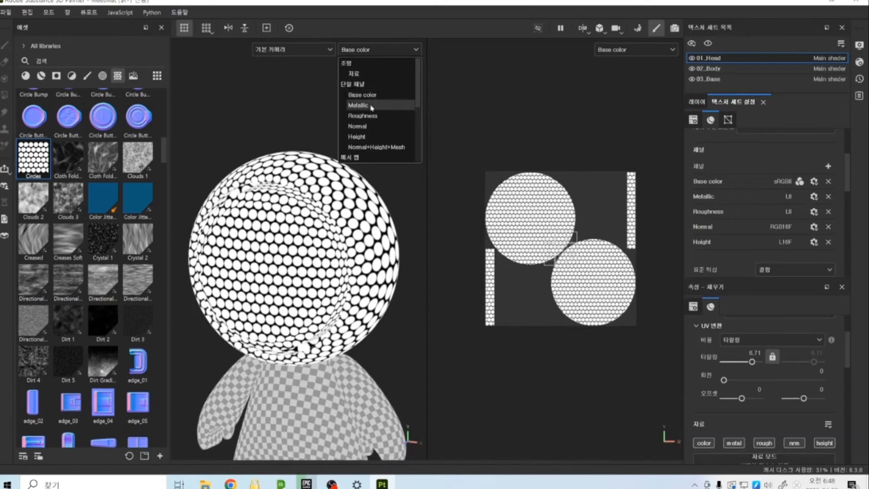
{"action": "left_click", "coordinate": [372, 106]}
{"action": "left_click", "coordinate": [376, 50]}
{"action": "left_click", "coordinate": [362, 116]}
{"action": "left_click", "coordinate": [376, 52]}
{"action": "left_click", "coordinate": [371, 104]}
{"action": "left_click", "coordinate": [377, 50]}
{"action": "left_click", "coordinate": [275, 108]}
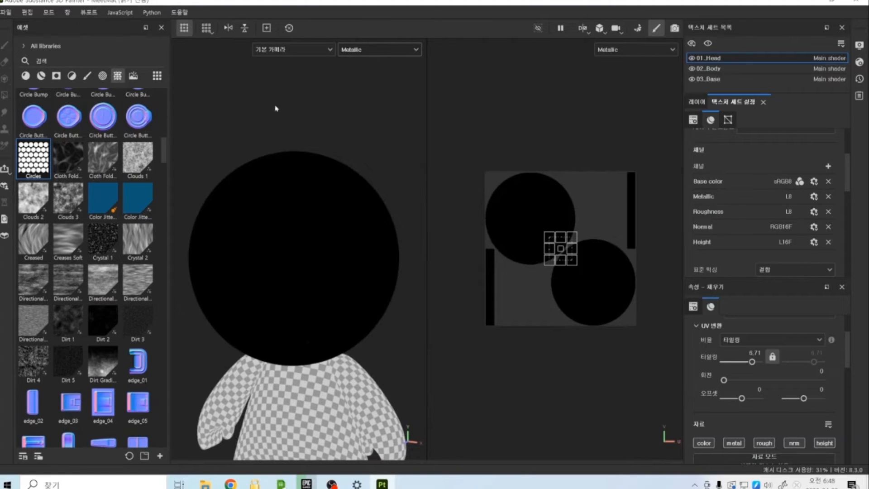
{"action": "scroll", "coordinate": [324, 235], "scroll_direction": "down", "scroll_amount": 3}
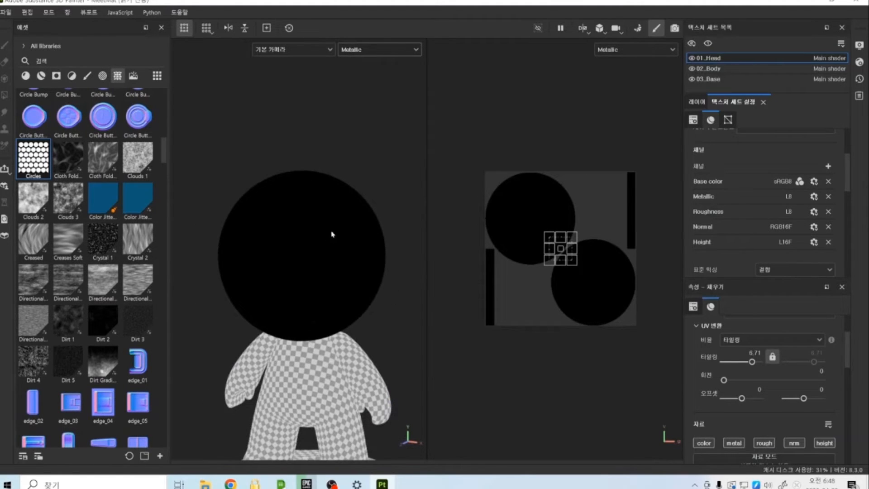
{"action": "scroll", "coordinate": [333, 254], "scroll_direction": "up", "scroll_amount": 2}
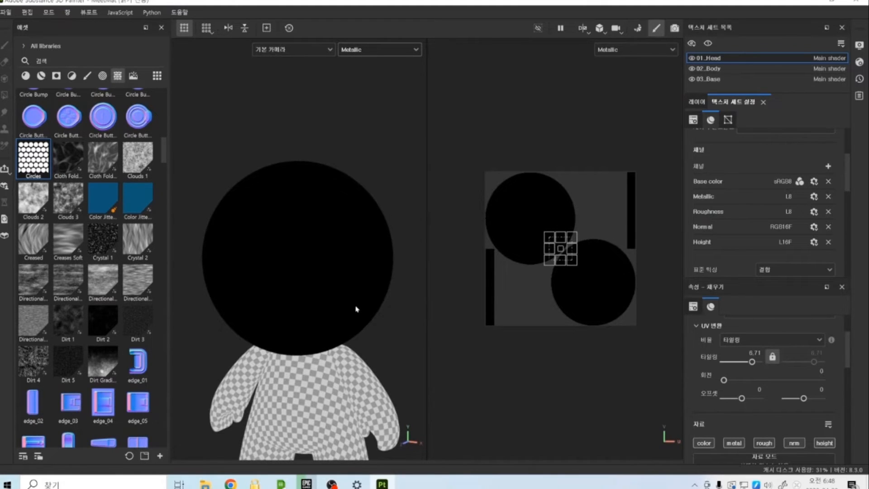
Step: Return both viewports to the full material display and view the head at different distances
{"action": "key", "text": "m"}
{"action": "scroll", "coordinate": [338, 302], "scroll_direction": "down", "scroll_amount": 3}
{"action": "scroll", "coordinate": [338, 302], "scroll_direction": "up", "scroll_amount": 6}
{"action": "scroll", "coordinate": [338, 302], "scroll_direction": "down", "scroll_amount": 1}
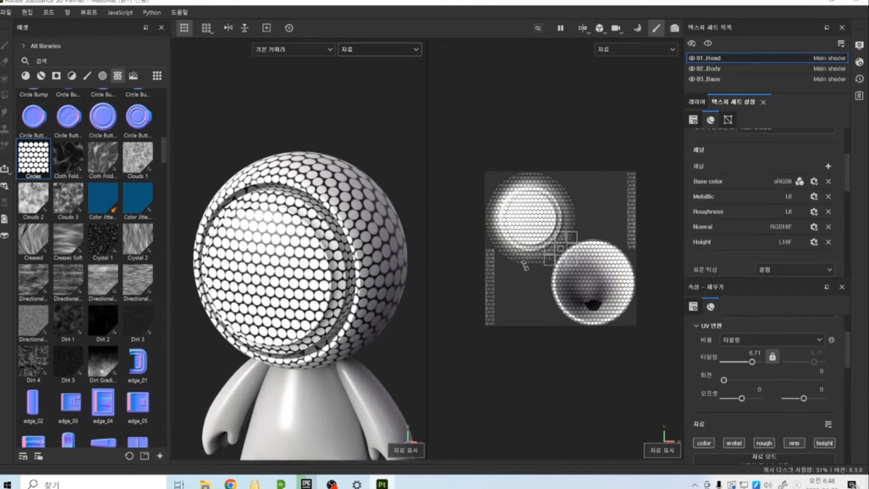
Step: Review the normal mixing and UV padding settings and the mesh maps of 01_Head, from Normal to Opacity
{"action": "scroll", "coordinate": [728, 225], "scroll_direction": "down", "scroll_amount": 5}
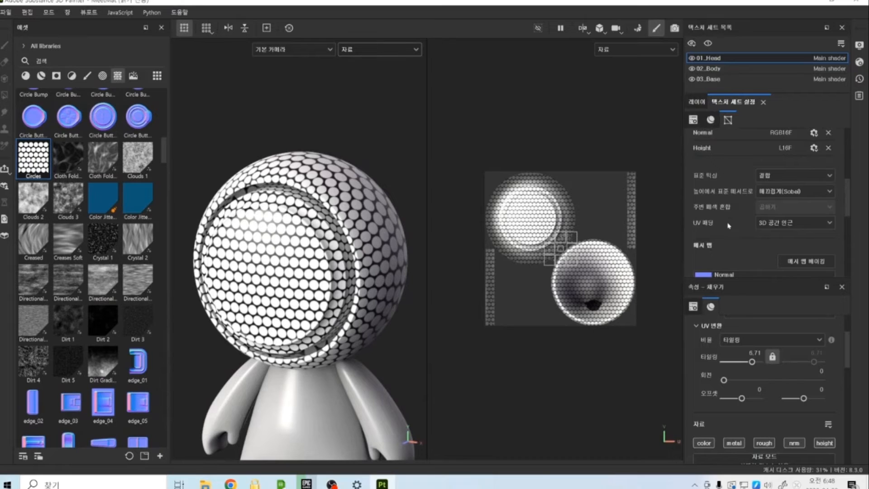
{"action": "scroll", "coordinate": [728, 225], "scroll_direction": "down", "scroll_amount": 3}
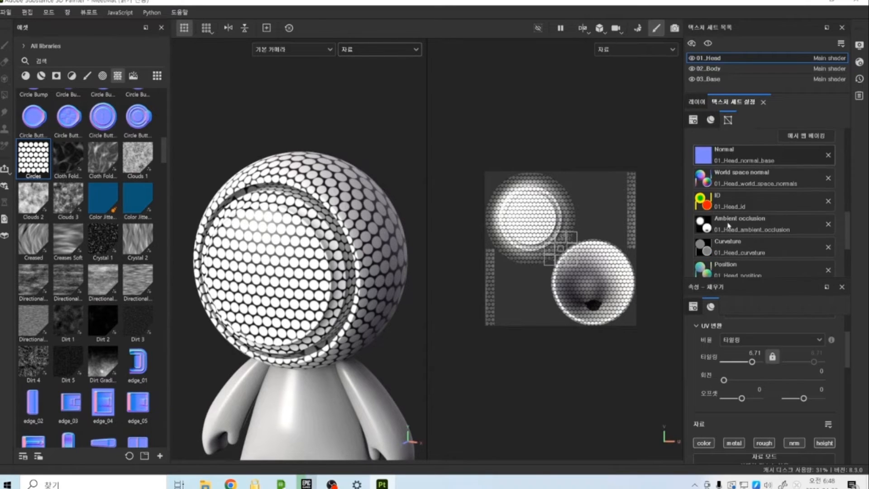
{"action": "scroll", "coordinate": [728, 225], "scroll_direction": "up", "scroll_amount": 3}
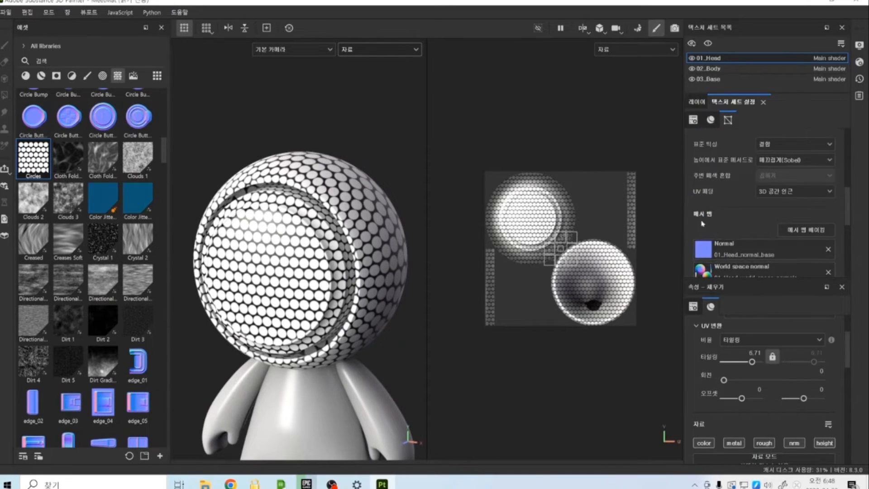
{"action": "scroll", "coordinate": [703, 214], "scroll_direction": "down", "scroll_amount": 6}
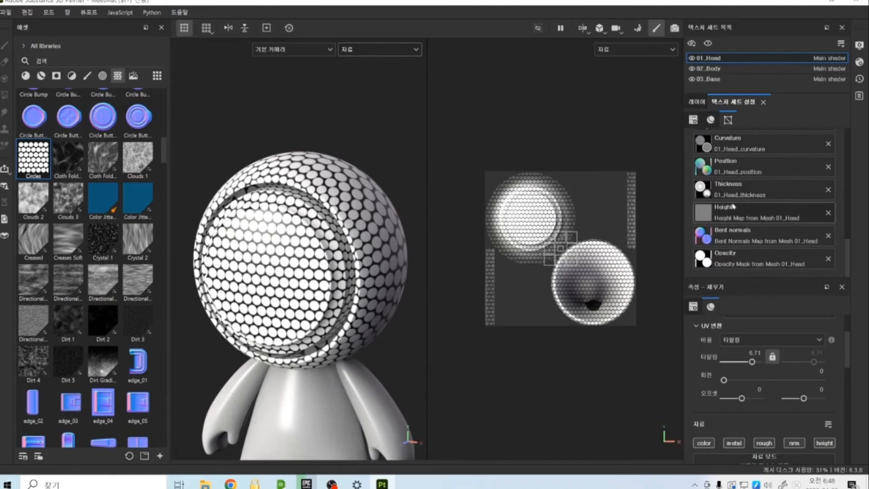
{"action": "scroll", "coordinate": [748, 220], "scroll_direction": "up", "scroll_amount": 2}
{"action": "scroll", "coordinate": [748, 219], "scroll_direction": "up", "scroll_amount": 1}
{"action": "scroll", "coordinate": [749, 221], "scroll_direction": "down", "scroll_amount": 2}
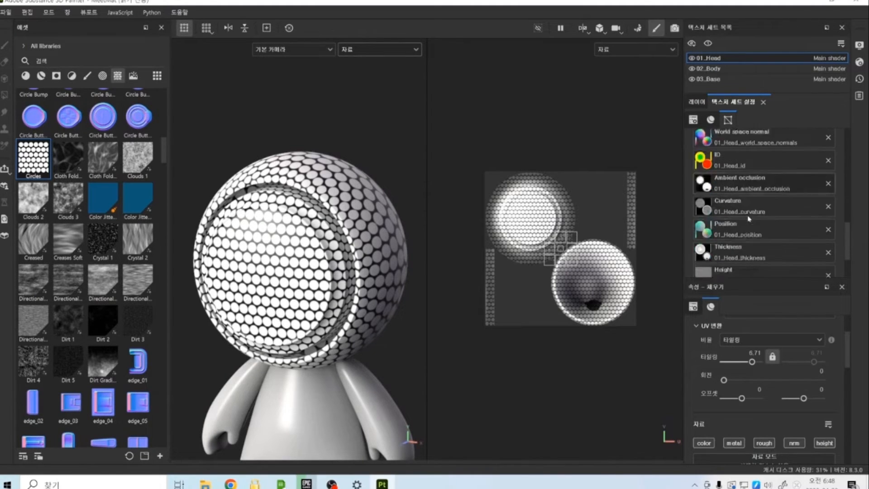
{"action": "scroll", "coordinate": [749, 221], "scroll_direction": "down", "scroll_amount": 1}
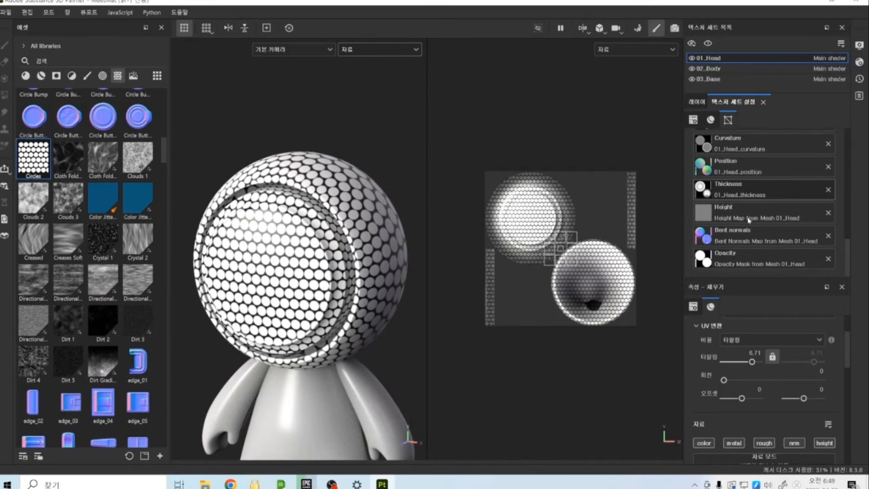
{"action": "scroll", "coordinate": [749, 220], "scroll_direction": "up", "scroll_amount": 5}
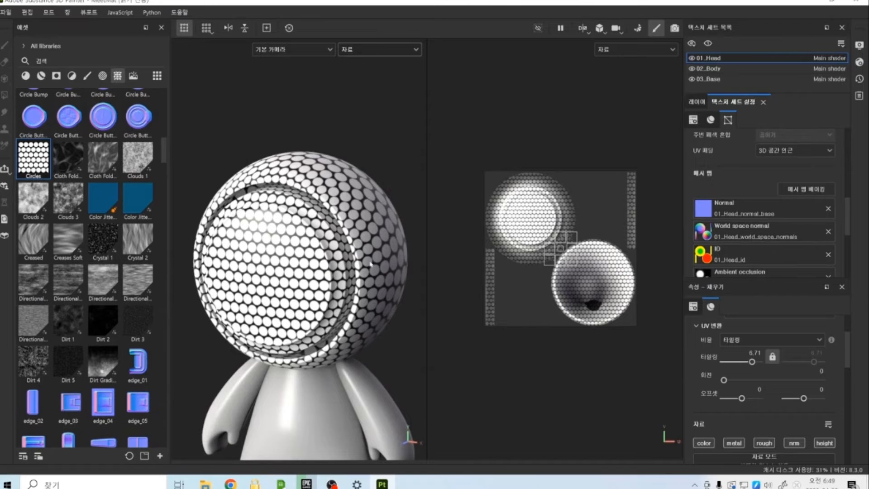
Step: View the patterned head's shading from nearer, farther away and a slightly different angle
{"action": "scroll", "coordinate": [382, 258], "scroll_direction": "down", "scroll_amount": 4}
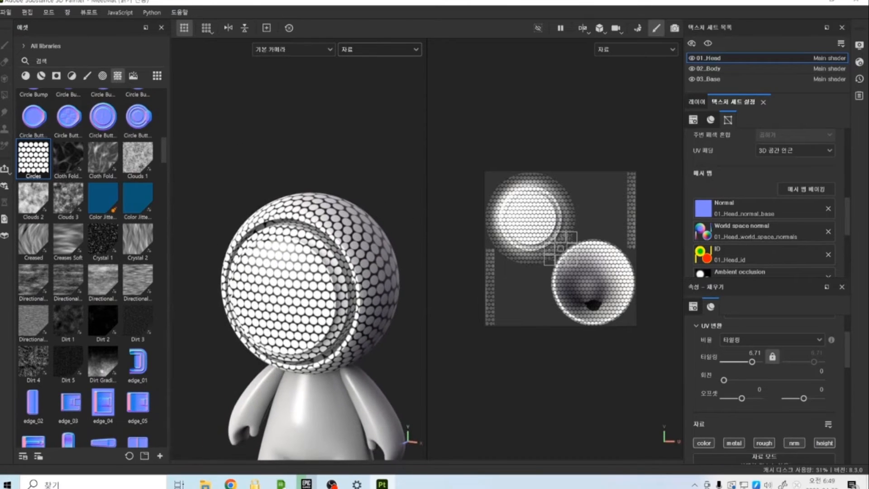
{"action": "scroll", "coordinate": [341, 325], "scroll_direction": "up", "scroll_amount": 4}
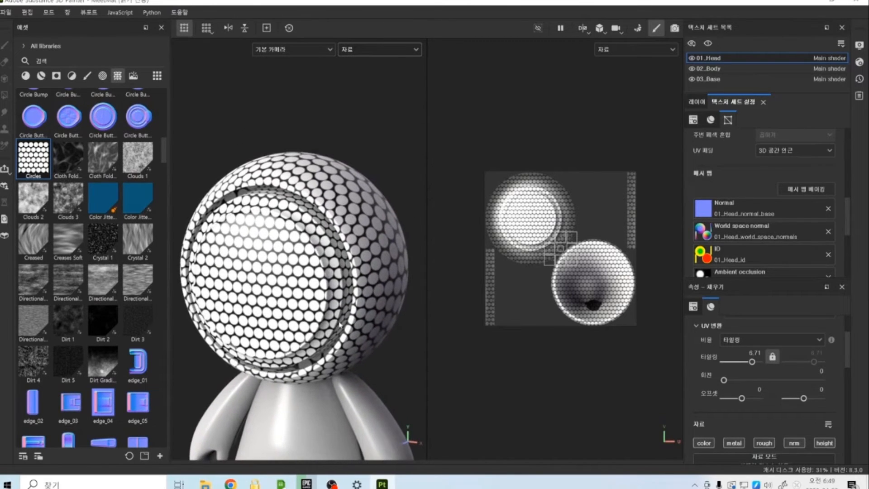
{"action": "mouse_move", "coordinate": [340, 325]}
{"action": "left_mouse_down", "text": "alt"}
{"action": "mouse_move", "coordinate": [345, 317]}
{"action": "mouse_move", "coordinate": [338, 336]}
{"action": "left_mouse_up", "text": "alt"}
{"action": "scroll", "coordinate": [337, 335], "scroll_direction": "down", "scroll_amount": 5}
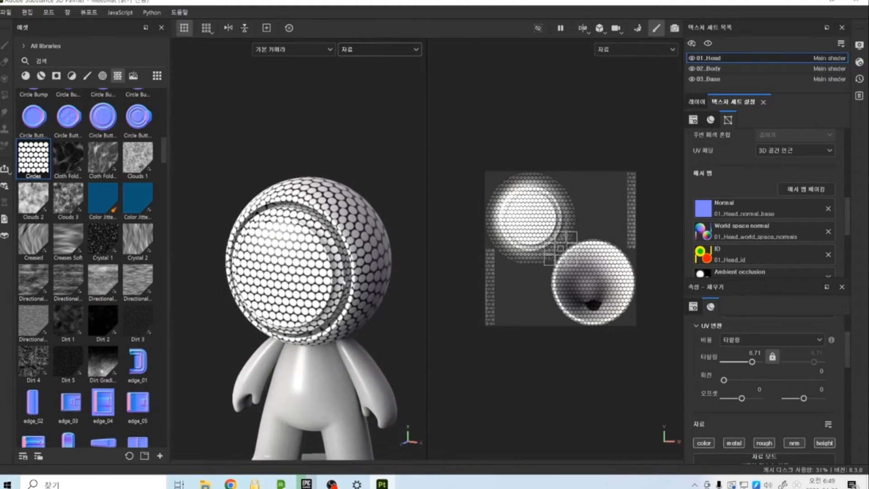
{"action": "scroll", "coordinate": [345, 283], "scroll_direction": "up", "scroll_amount": 5}
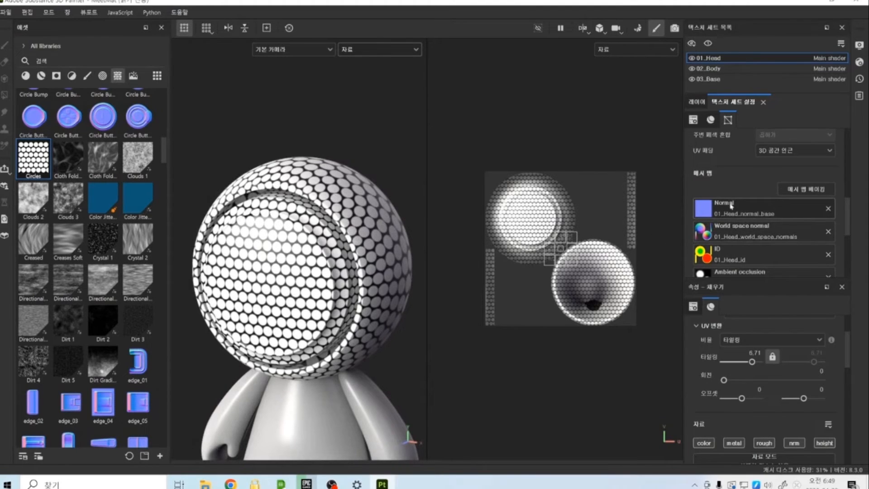
Step: Go through the 01_Head mesh maps once more, from Normal down to Opacity and back up
{"action": "scroll", "coordinate": [731, 209], "scroll_direction": "down", "scroll_amount": 1}
{"action": "scroll", "coordinate": [730, 208], "scroll_direction": "down", "scroll_amount": 1}
{"action": "scroll", "coordinate": [737, 191], "scroll_direction": "down", "scroll_amount": 1}
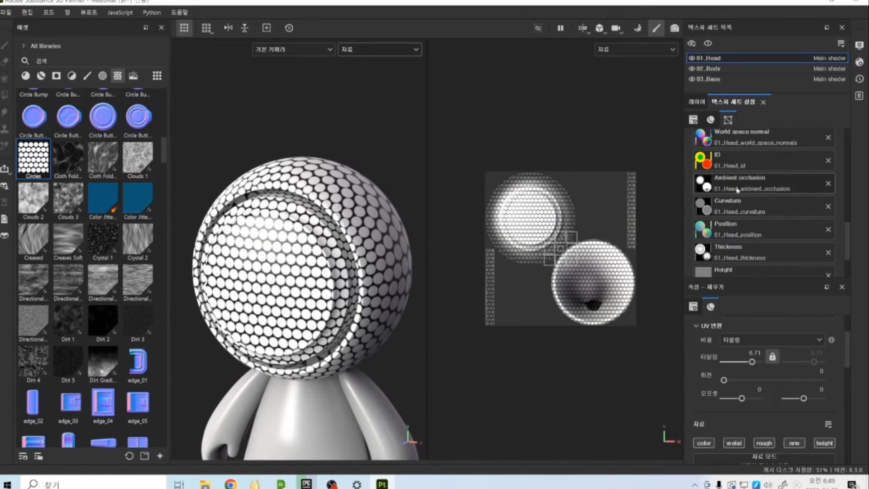
{"action": "scroll", "coordinate": [738, 191], "scroll_direction": "down", "scroll_amount": 1}
{"action": "scroll", "coordinate": [739, 199], "scroll_direction": "down", "scroll_amount": 1}
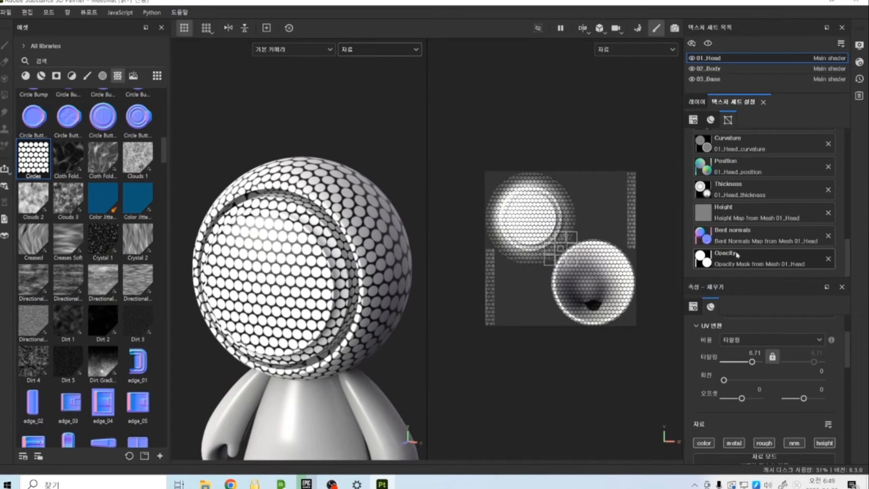
{"action": "scroll", "coordinate": [745, 238], "scroll_direction": "up", "scroll_amount": 3}
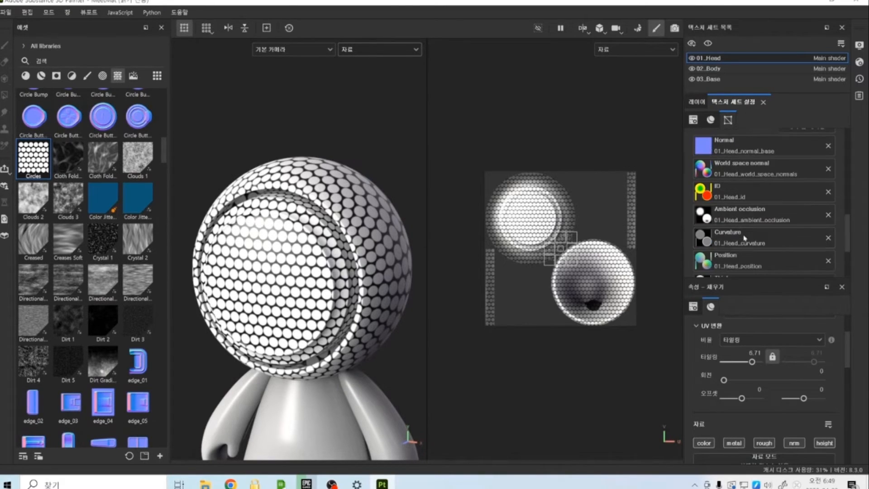
Step: Open the mesh map baking workspace for 01_Head twice, returning to painting mode each time
{"action": "scroll", "coordinate": [730, 198], "scroll_direction": "up", "scroll_amount": 2}
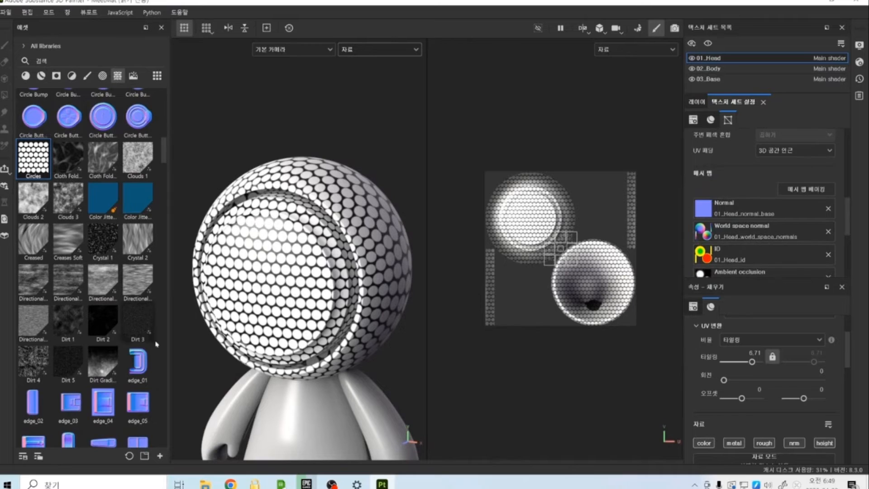
{"action": "left_click", "coordinate": [809, 190]}
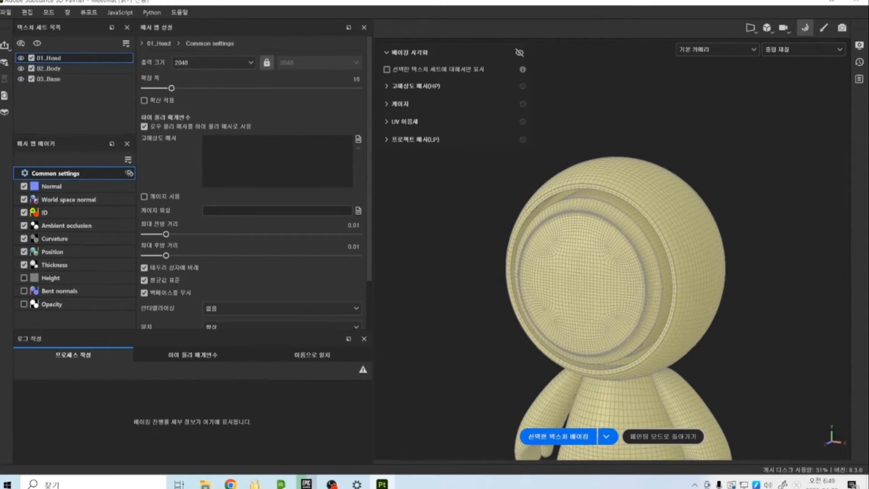
{"action": "left_click", "coordinate": [686, 436]}
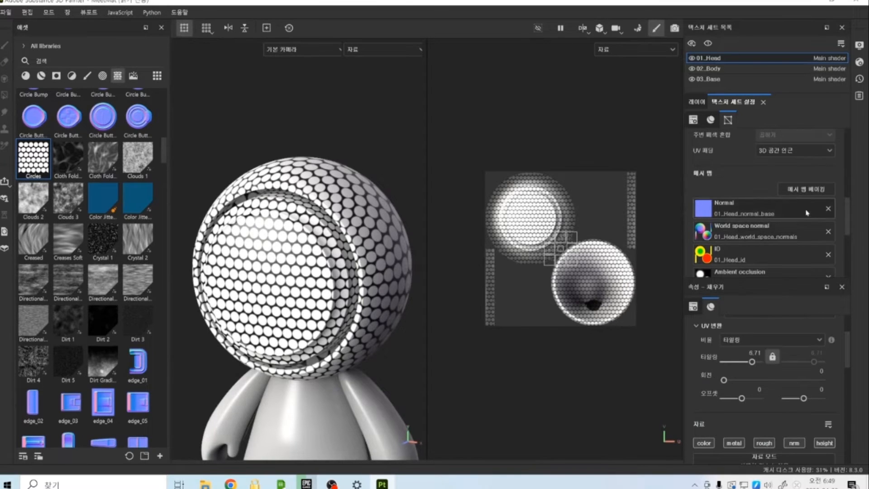
{"action": "left_click", "coordinate": [806, 189]}
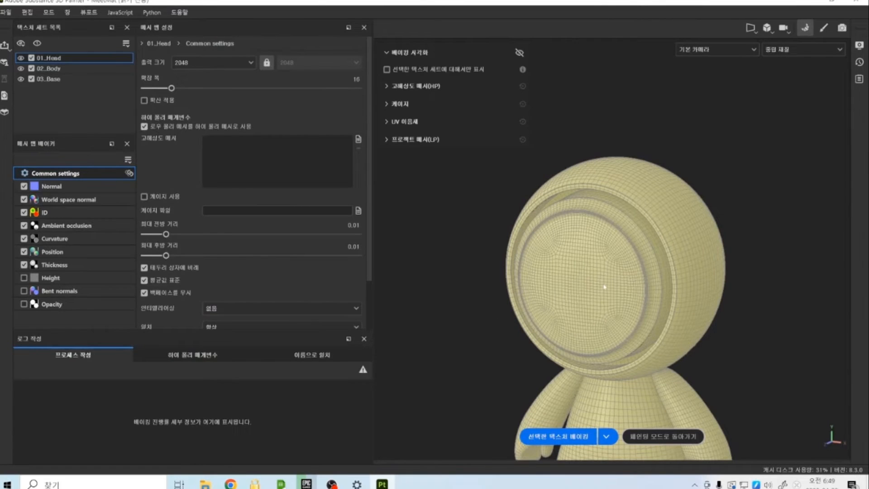
{"action": "left_click", "coordinate": [645, 437]}
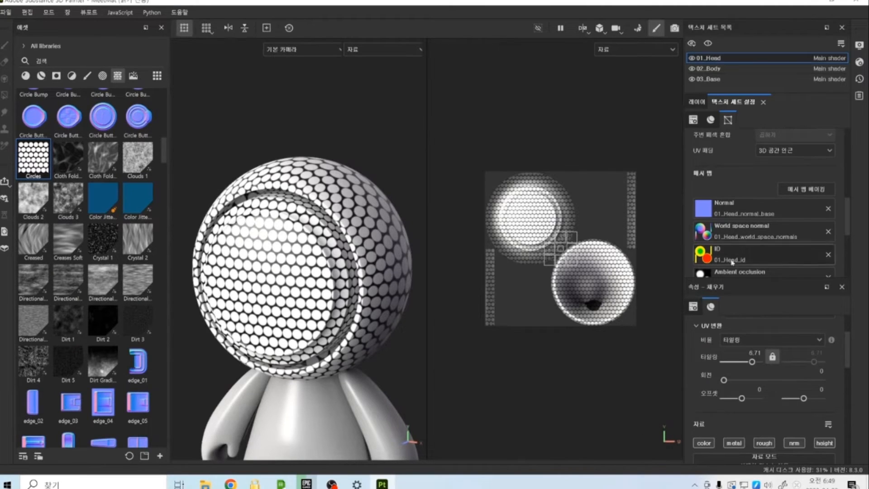
Step: Review the 01_Head texture set settings, covering the mesh maps, the channels and the general properties
{"action": "scroll", "coordinate": [808, 233], "scroll_direction": "down", "scroll_amount": 5}
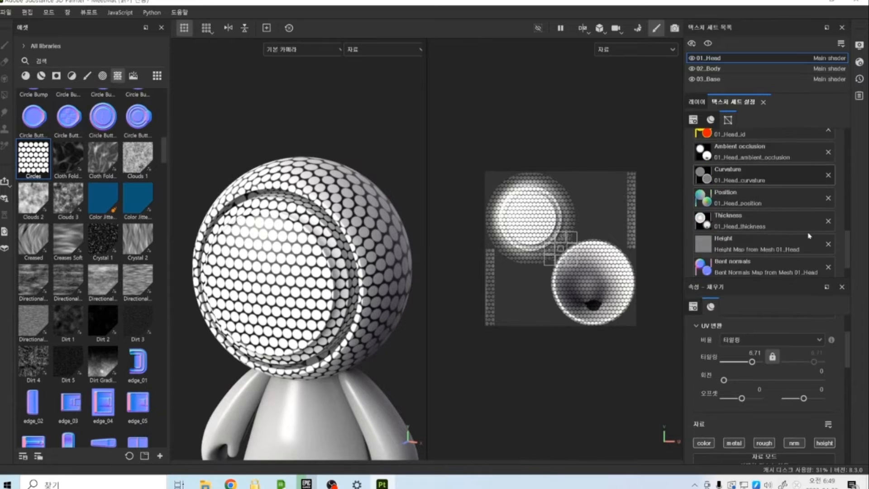
{"action": "scroll", "coordinate": [810, 239], "scroll_direction": "up", "scroll_amount": 3}
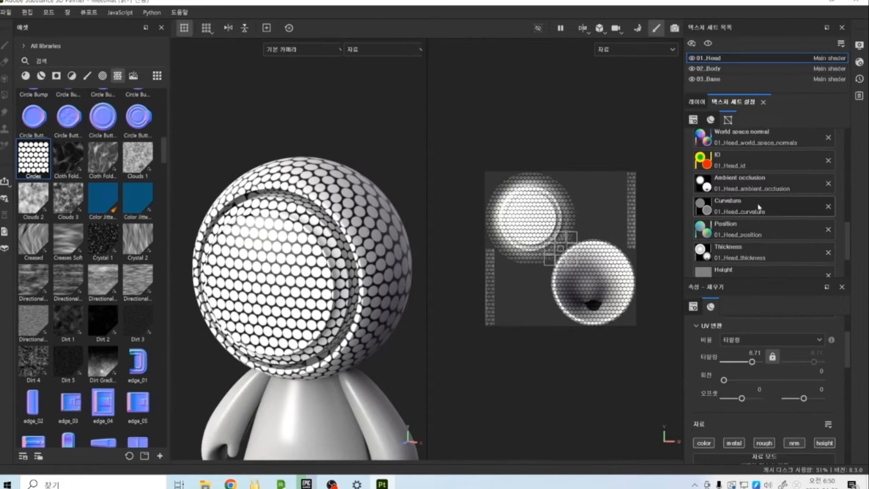
{"action": "scroll", "coordinate": [758, 206], "scroll_direction": "up", "scroll_amount": 2}
{"action": "scroll", "coordinate": [754, 195], "scroll_direction": "down", "scroll_amount": 2}
{"action": "scroll", "coordinate": [756, 203], "scroll_direction": "down", "scroll_amount": 2}
{"action": "scroll", "coordinate": [756, 203], "scroll_direction": "up", "scroll_amount": 2}
{"action": "scroll", "coordinate": [763, 216], "scroll_direction": "down", "scroll_amount": 5}
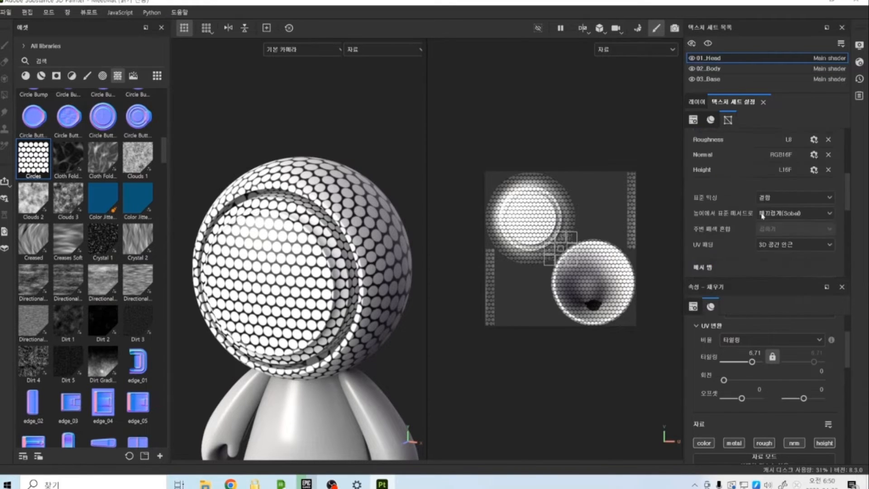
{"action": "scroll", "coordinate": [763, 216], "scroll_direction": "up", "scroll_amount": 3}
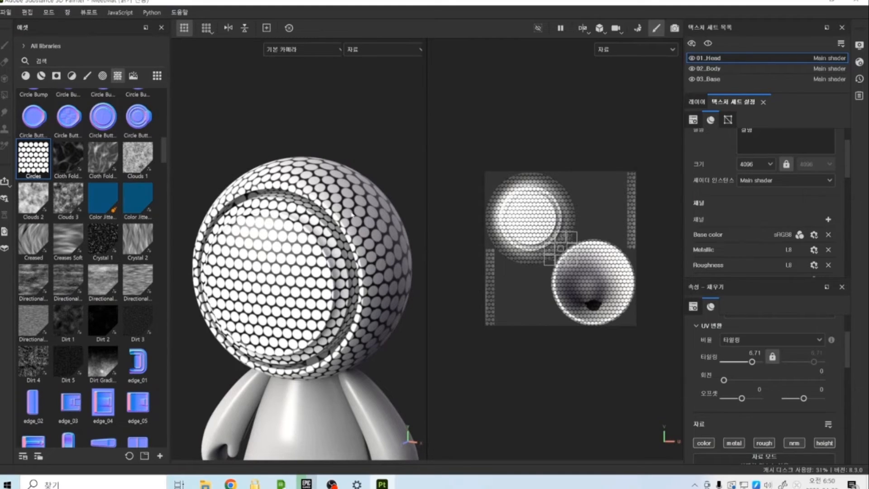
{"action": "scroll", "coordinate": [760, 214], "scroll_direction": "down", "scroll_amount": 10}
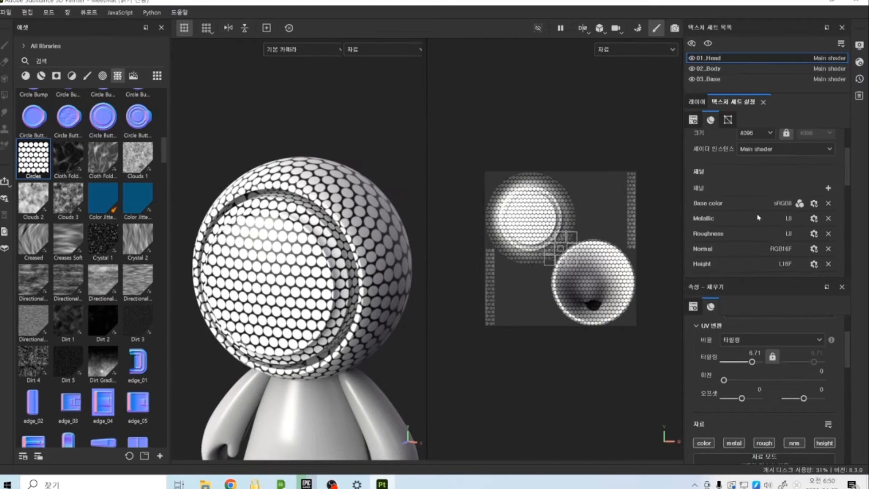
{"action": "scroll", "coordinate": [759, 219], "scroll_direction": "up", "scroll_amount": 10}
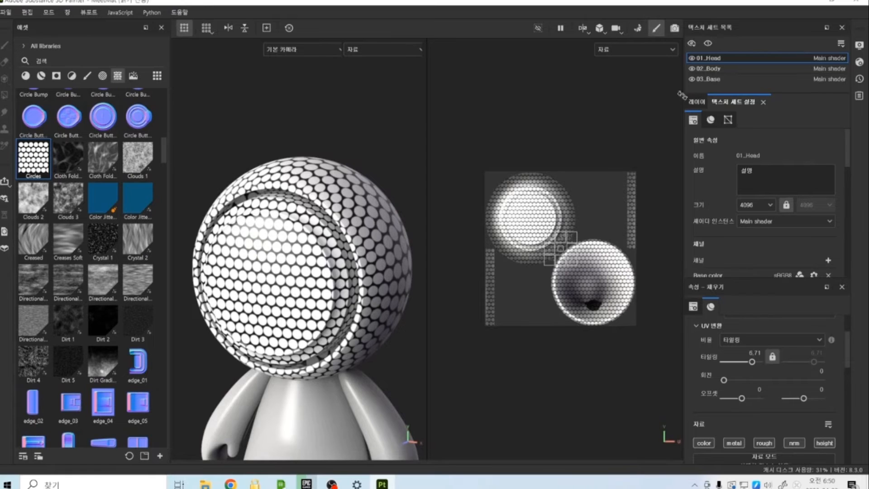
Step: Switch once more to baking mode and return to painting mode
{"action": "left_click", "coordinate": [638, 28]}
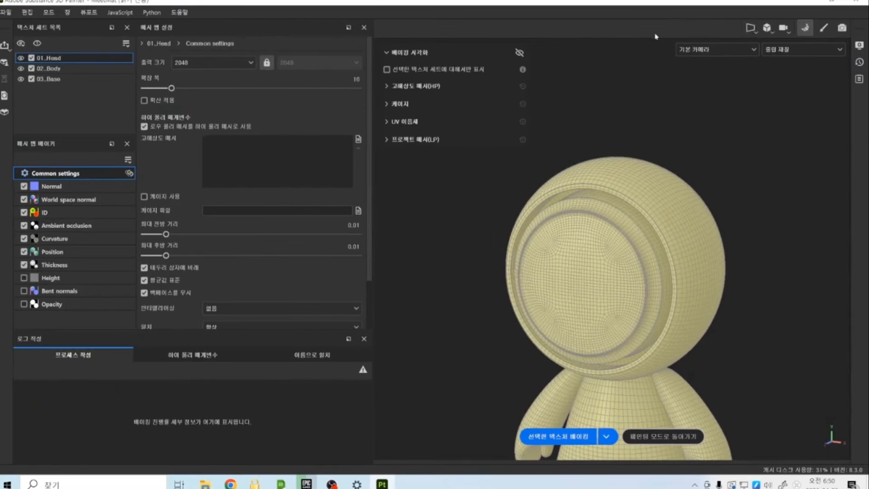
{"action": "left_click", "coordinate": [824, 28]}
{"action": "mouse_move", "coordinate": [806, 29]}
{"action": "left_mouse_down"}
{"action": "mouse_move", "coordinate": [800, 60]}
{"action": "mouse_move", "coordinate": [803, 38]}
{"action": "left_mouse_up"}
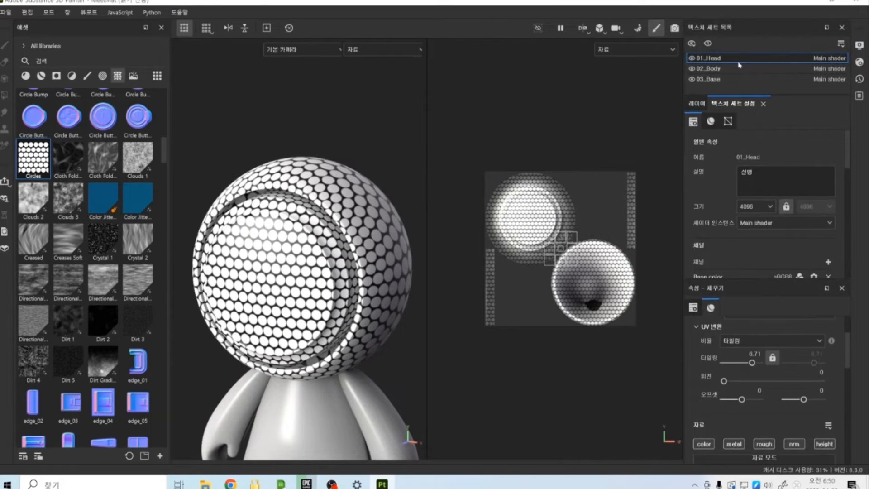
{"action": "mouse_move", "coordinate": [751, 28]}
{"action": "left_mouse_down"}
{"action": "mouse_move", "coordinate": [659, 71]}
{"action": "mouse_move", "coordinate": [740, 21]}
{"action": "mouse_move", "coordinate": [571, 31]}
{"action": "mouse_move", "coordinate": [550, 121]}
{"action": "mouse_move", "coordinate": [459, 267]}
{"action": "mouse_move", "coordinate": [742, 104]}
{"action": "mouse_move", "coordinate": [750, 28]}
{"action": "left_mouse_up"}
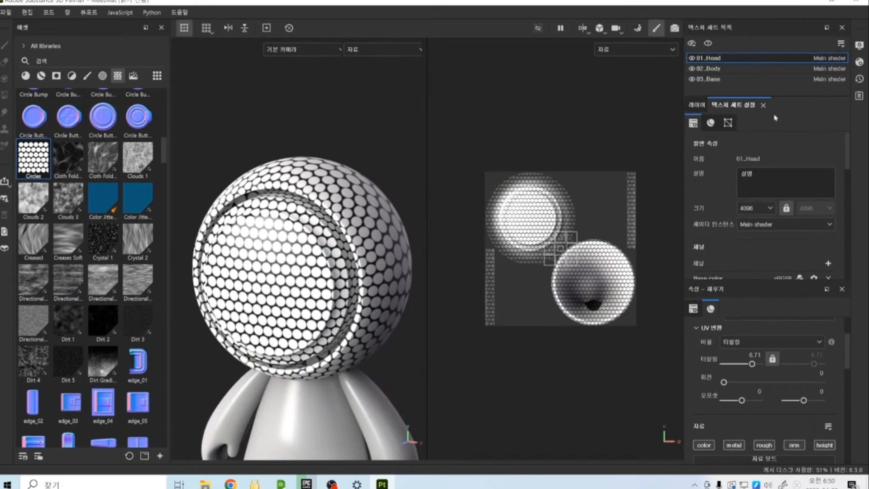
Step: Rearrange the Texture Set Settings tab beside Layers and bring the layer stack to the front
{"action": "left_click_drag", "start_coordinate": [716, 108], "coordinate": [749, 143]}
{"action": "left_click", "coordinate": [760, 104]}
{"action": "left_click", "coordinate": [740, 108]}
{"action": "left_click_drag", "start_coordinate": [739, 108], "coordinate": [771, 109]}
{"action": "left_click", "coordinate": [698, 107]}
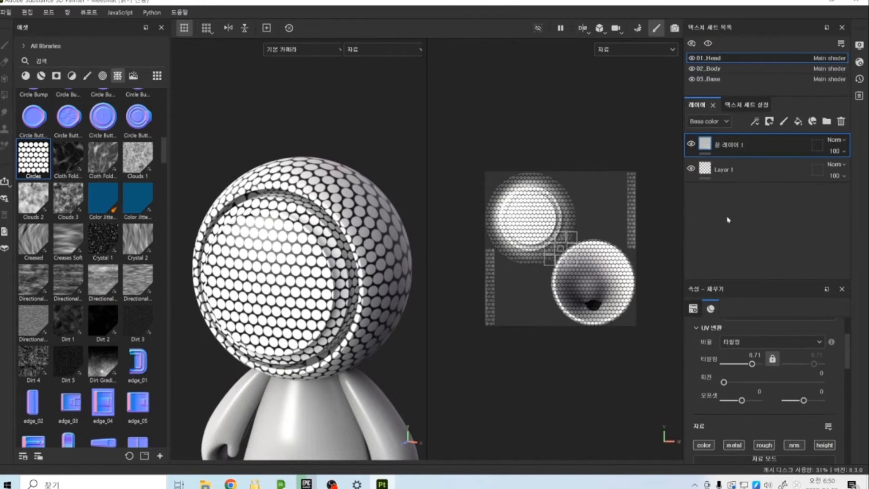
Step: Try docking the Properties panel as a tab beside Layers and above it, and return it beneath the layer stack
{"action": "mouse_move", "coordinate": [730, 295]}
{"action": "left_mouse_down"}
{"action": "mouse_move", "coordinate": [567, 288]}
{"action": "mouse_move", "coordinate": [737, 287]}
{"action": "left_mouse_up"}
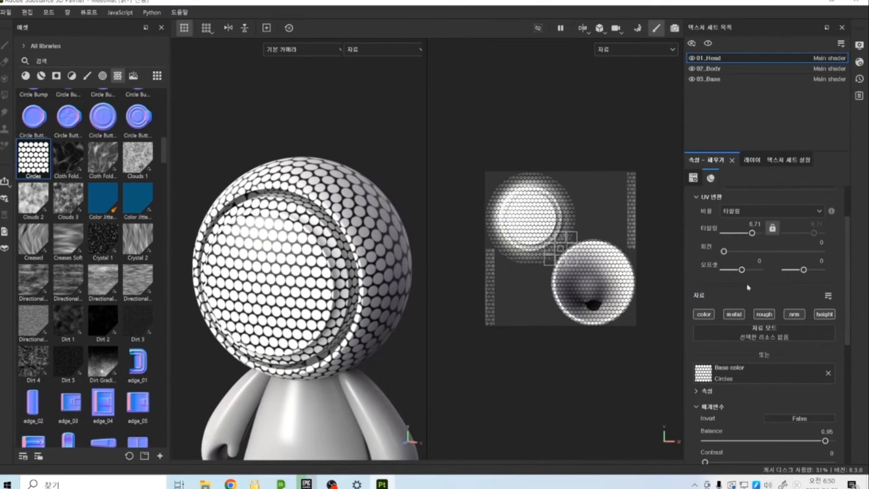
{"action": "left_click", "coordinate": [768, 162]}
{"action": "left_click_drag", "start_coordinate": [707, 161], "coordinate": [750, 198]}
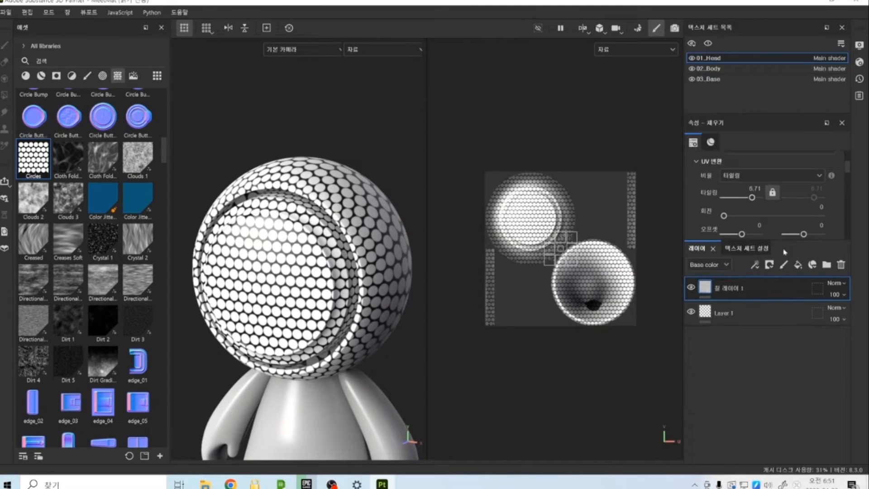
{"action": "left_click_drag", "start_coordinate": [748, 135], "coordinate": [740, 436]}
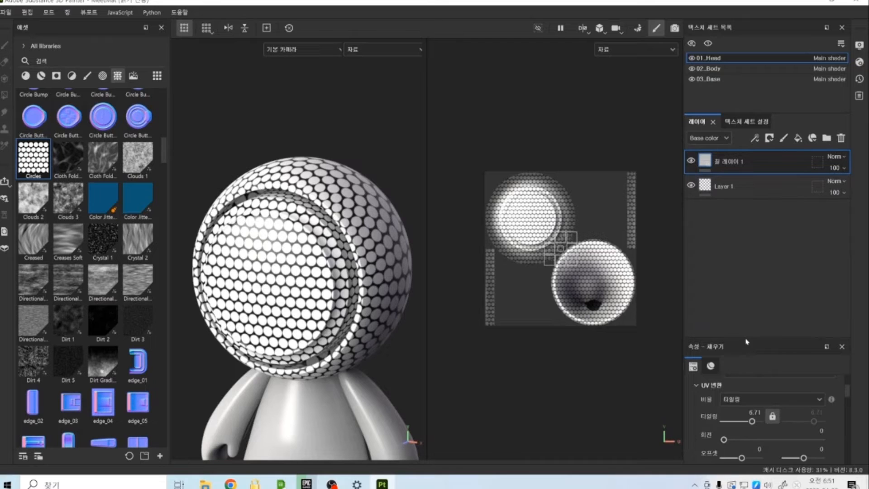
Step: Adjust the heights of the Texture Set List, Layers and Properties panels to give Properties more room
{"action": "left_click_drag", "start_coordinate": [748, 336], "coordinate": [752, 264]}
{"action": "left_click_drag", "start_coordinate": [786, 112], "coordinate": [787, 135]}
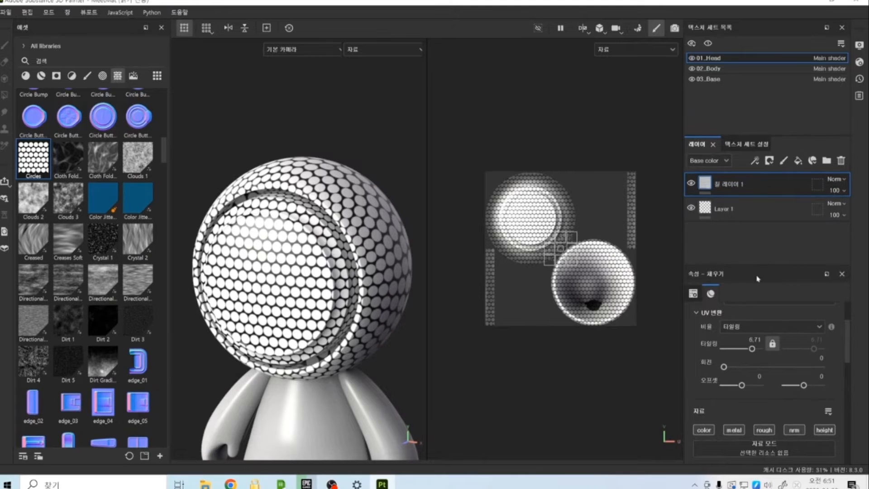
{"action": "left_click_drag", "start_coordinate": [756, 265], "coordinate": [754, 250]}
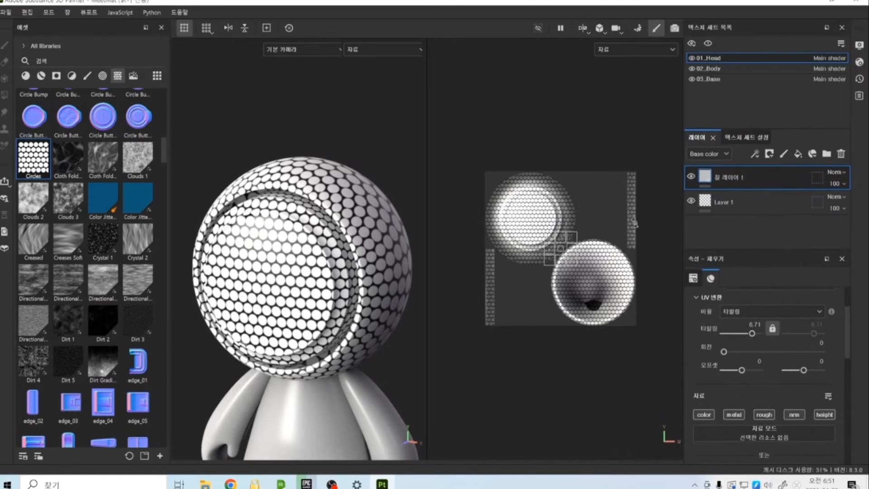
Step: Delete both the fill layer and Layer 1 from the 01_Head layer stack
{"action": "scroll", "coordinate": [362, 241], "scroll_direction": "down", "scroll_amount": 1}
{"action": "middle_click_drag", "start_coordinate": [349, 256], "coordinate": [363, 226], "text": "alt"}
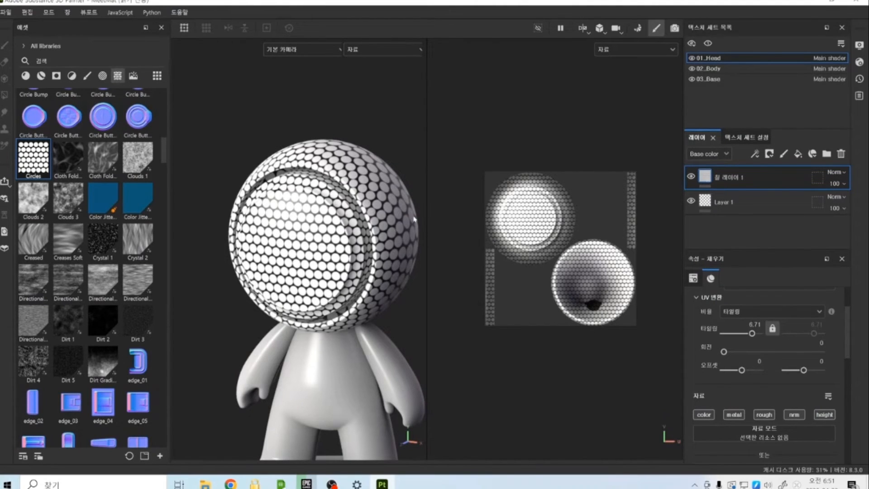
{"action": "double_click", "coordinate": [720, 180]}
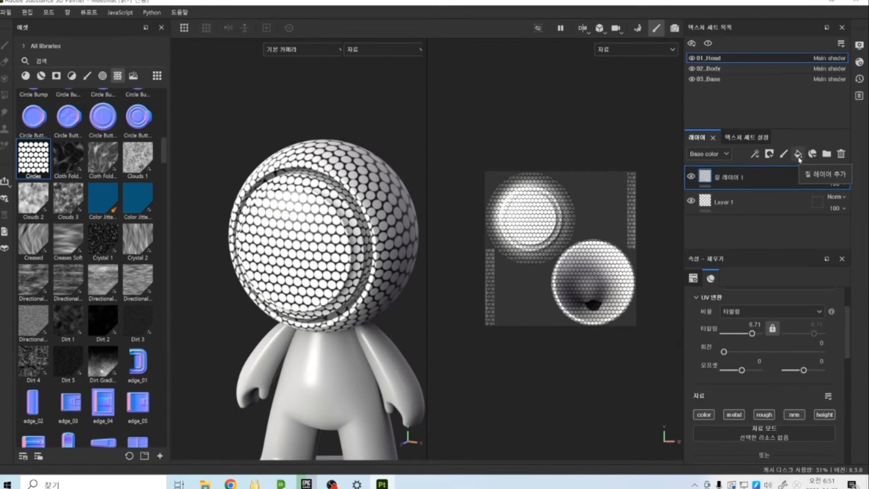
{"action": "left_click", "coordinate": [745, 205], "text": "ctrl"}
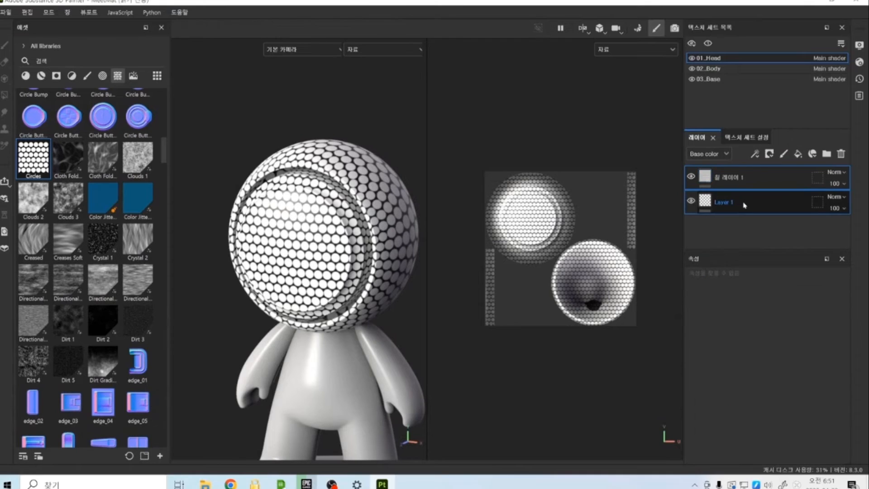
{"action": "key", "text": "Delete"}
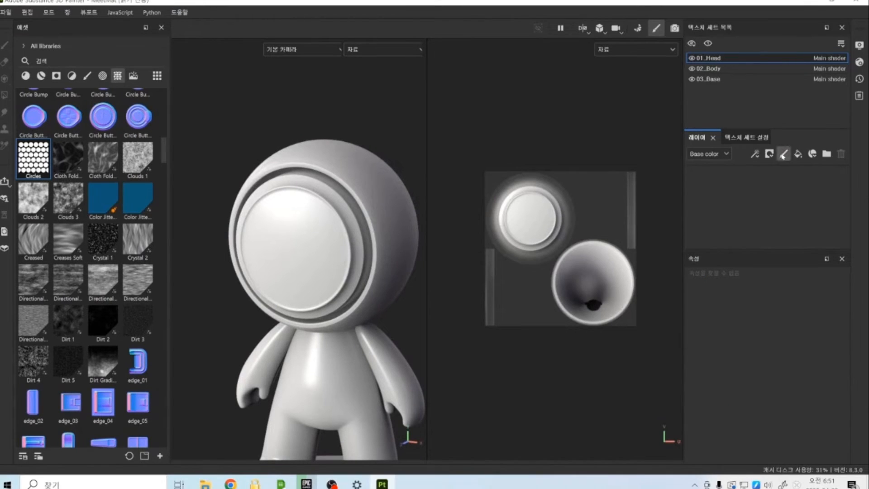
Step: Add a paint layer to 01_Head and select the "Artistic He..." brush from the brush library
{"action": "left_click", "coordinate": [783, 154]}
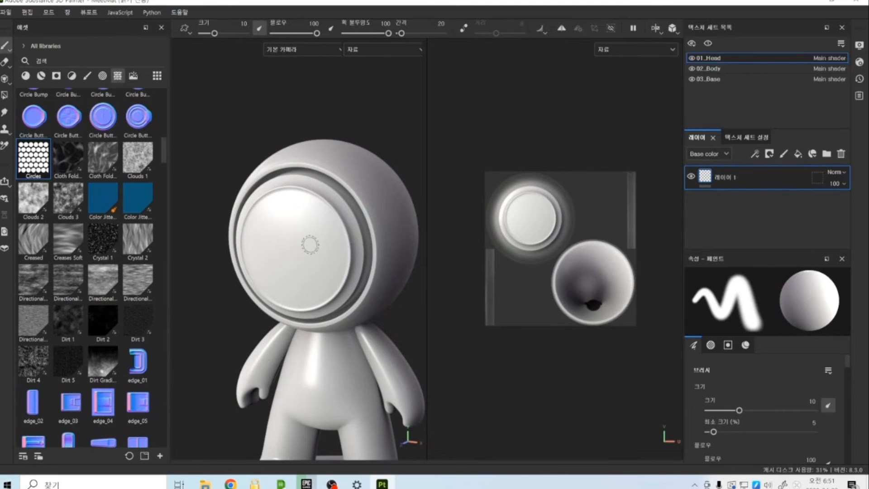
{"action": "left_click_drag", "start_coordinate": [310, 245], "coordinate": [327, 239], "text": "alt"}
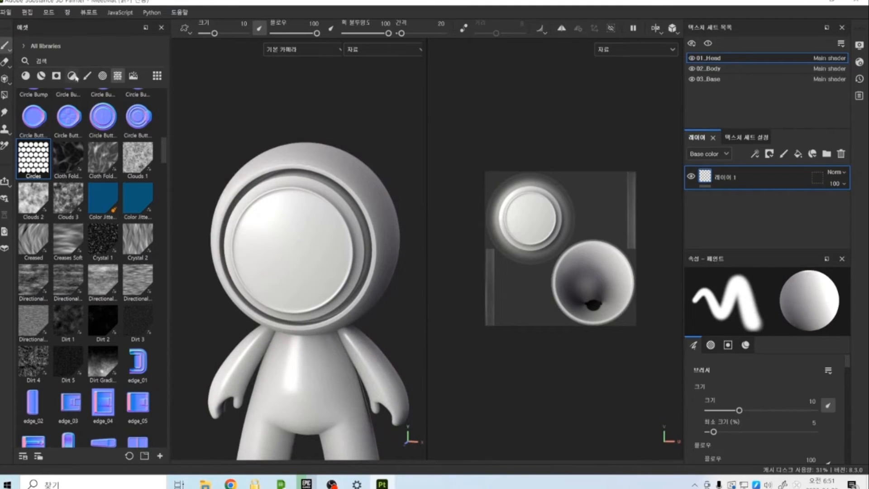
{"action": "scroll", "coordinate": [114, 164], "scroll_direction": "up", "scroll_amount": 15}
{"action": "scroll", "coordinate": [113, 164], "scroll_direction": "down", "scroll_amount": 5}
{"action": "left_click", "coordinate": [87, 76]}
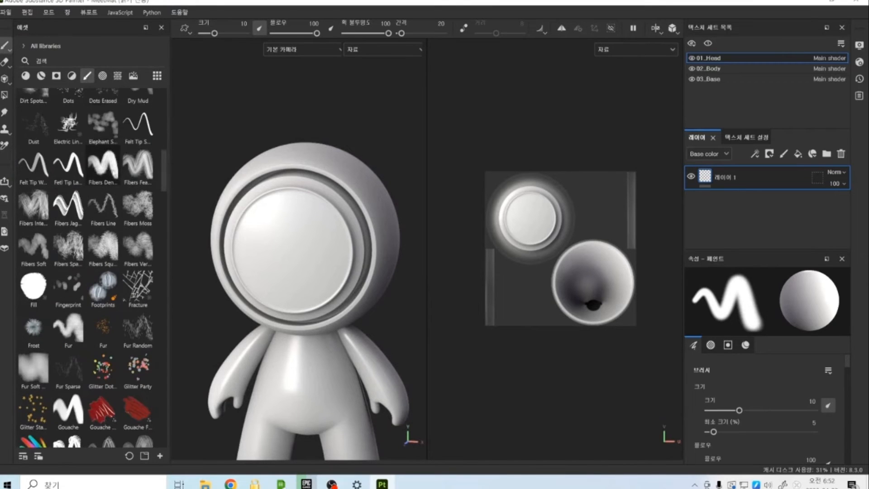
{"action": "scroll", "coordinate": [104, 181], "scroll_direction": "up", "scroll_amount": 10}
{"action": "left_click", "coordinate": [138, 109]}
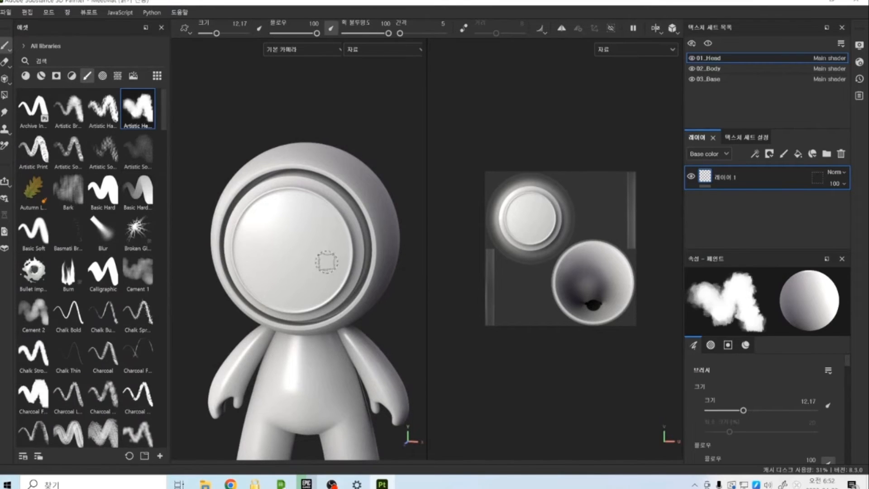
Step: Set the brush's base color to red FF0505 and raise its roughness slightly
{"action": "scroll", "coordinate": [772, 397], "scroll_direction": "down", "scroll_amount": 5}
{"action": "scroll", "coordinate": [770, 399], "scroll_direction": "down", "scroll_amount": 6}
{"action": "left_click", "coordinate": [777, 407]}
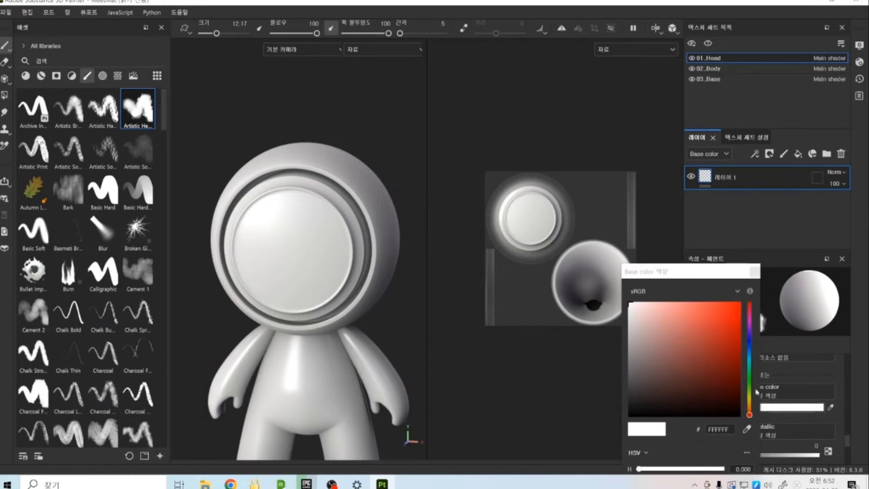
{"action": "left_click", "coordinate": [739, 302]}
{"action": "scroll", "coordinate": [826, 423], "scroll_direction": "down", "scroll_amount": 2}
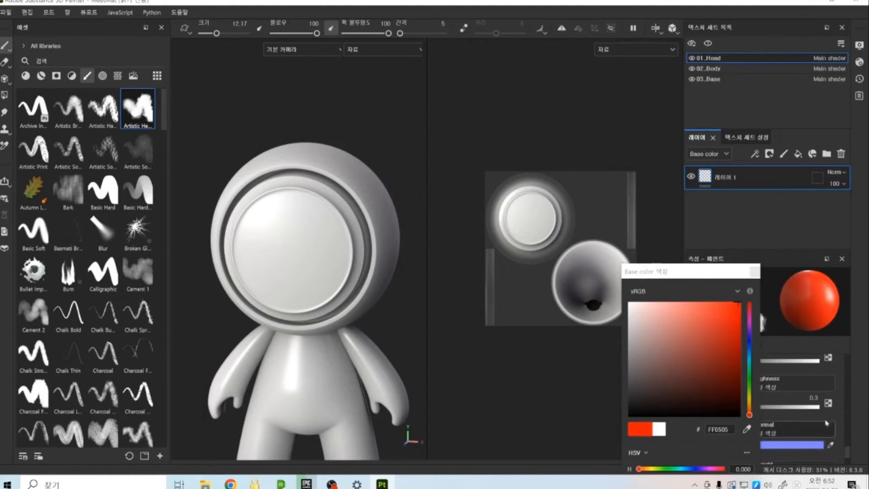
{"action": "left_click", "coordinate": [754, 272]}
{"action": "scroll", "coordinate": [779, 404], "scroll_direction": "up", "scroll_amount": 1}
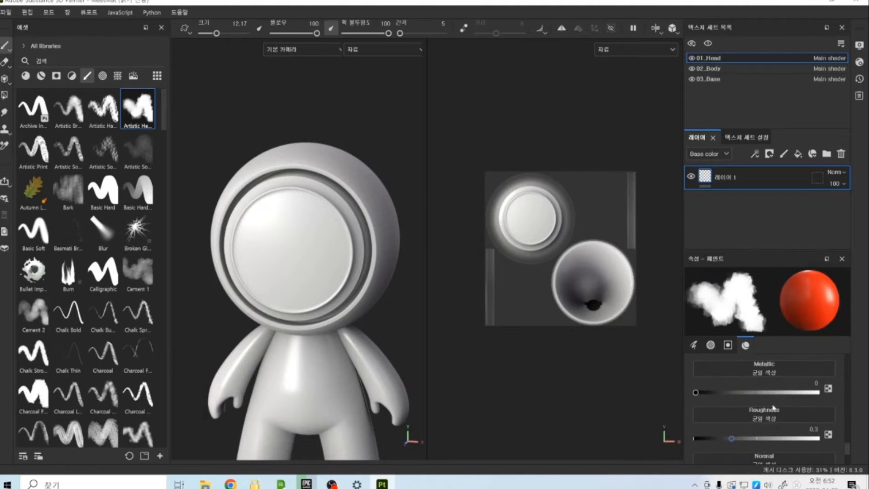
{"action": "mouse_move", "coordinate": [732, 438]}
{"action": "left_mouse_down"}
{"action": "mouse_move", "coordinate": [792, 438]}
{"action": "mouse_move", "coordinate": [746, 438]}
{"action": "left_mouse_up"}
{"action": "scroll", "coordinate": [758, 413], "scroll_direction": "down", "scroll_amount": 2}
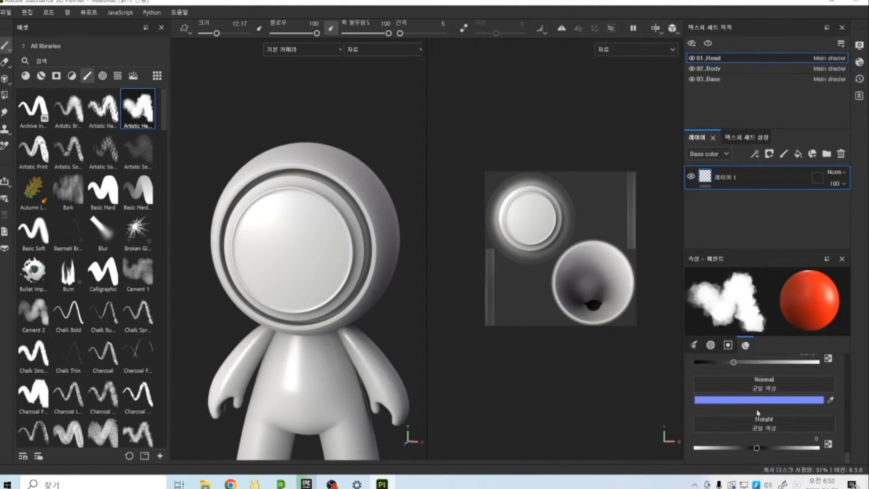
Step: Paint red strokes across the head's round face disc, raising the brush roughness to 0.9143
{"action": "mouse_move", "coordinate": [294, 226]}
{"action": "left_mouse_down"}
{"action": "mouse_move", "coordinate": [256, 310]}
{"action": "mouse_move", "coordinate": [277, 272]}
{"action": "left_mouse_up"}
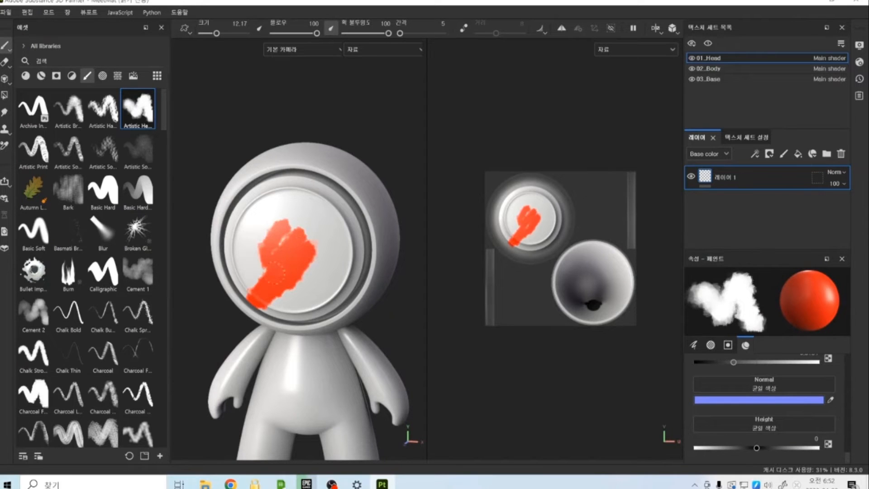
{"action": "scroll", "coordinate": [281, 239], "scroll_direction": "up", "scroll_amount": 4}
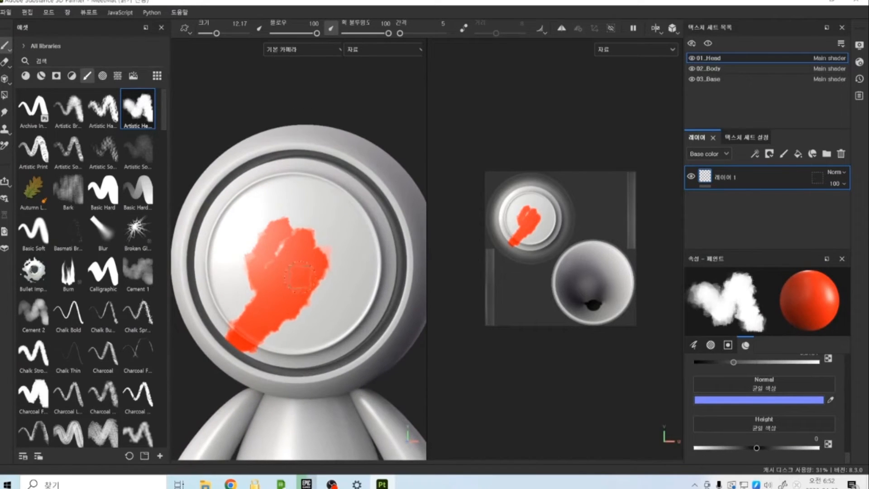
{"action": "scroll", "coordinate": [778, 390], "scroll_direction": "up", "scroll_amount": 2}
{"action": "mouse_move", "coordinate": [213, 222]}
{"action": "left_mouse_down"}
{"action": "mouse_move", "coordinate": [229, 235]}
{"action": "mouse_move", "coordinate": [319, 246]}
{"action": "mouse_move", "coordinate": [358, 201]}
{"action": "mouse_move", "coordinate": [308, 229]}
{"action": "mouse_move", "coordinate": [336, 233]}
{"action": "left_mouse_up"}
{"action": "scroll", "coordinate": [314, 151], "scroll_direction": "down", "scroll_amount": 6}
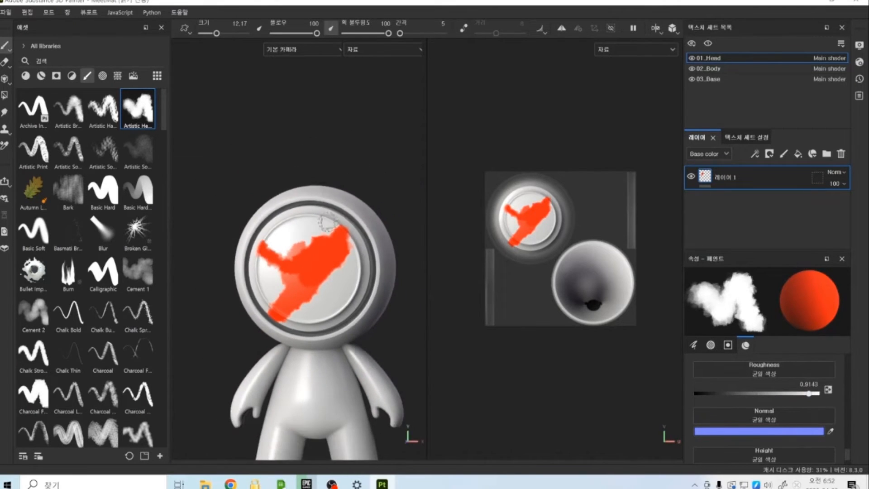
Step: Examine the red strokes on the head from another angle and review the 01_Head texture set settings
{"action": "middle_click_drag", "start_coordinate": [325, 318], "coordinate": [305, 285], "text": "alt"}
{"action": "scroll", "coordinate": [305, 285], "scroll_direction": "up", "scroll_amount": 1}
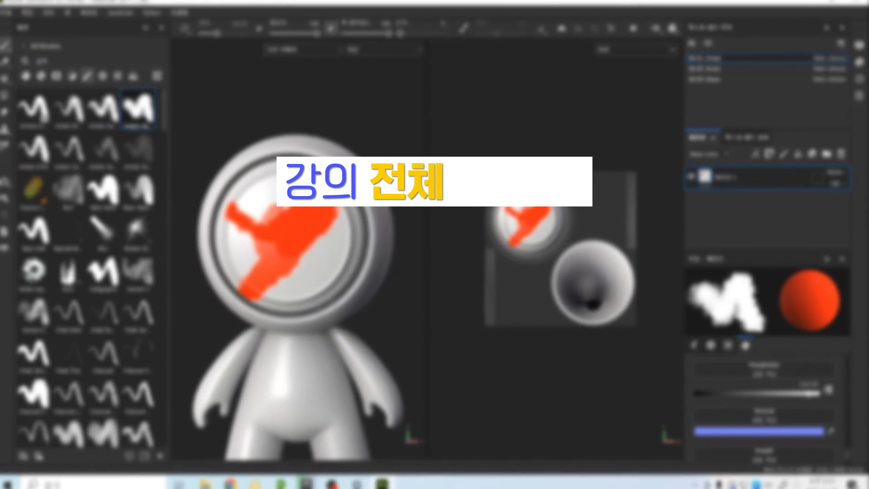
{"action": "left_click_drag", "start_coordinate": [305, 284], "coordinate": [288, 285], "text": "alt"}
{"action": "left_click", "coordinate": [748, 137]}
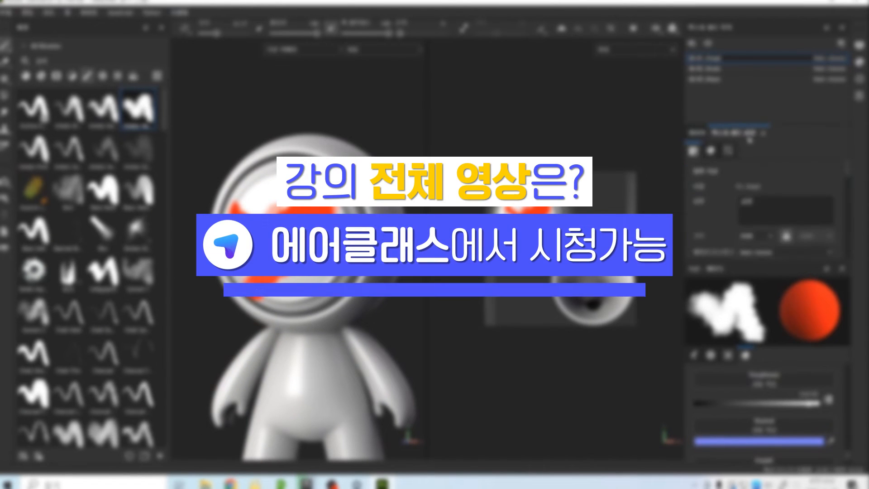
{"action": "scroll", "coordinate": [777, 186], "scroll_direction": "down", "scroll_amount": 2}
{"action": "scroll", "coordinate": [777, 186], "scroll_direction": "down", "scroll_amount": 2}
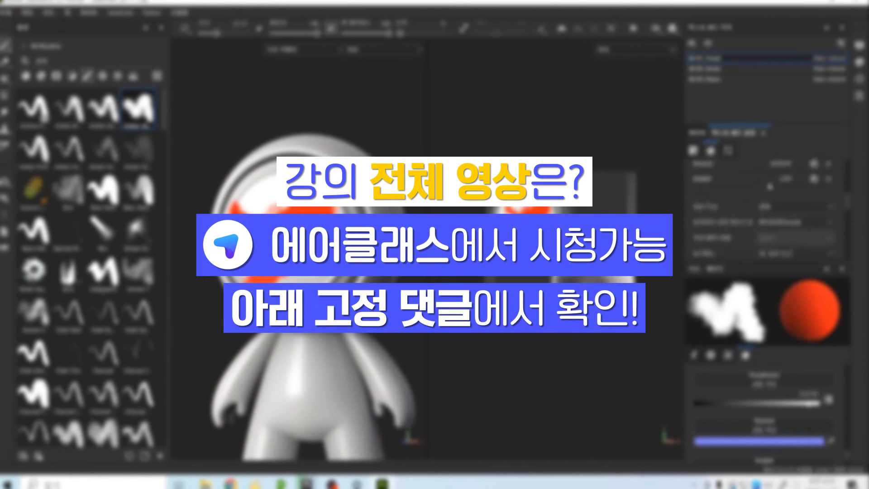
{"action": "left_click", "coordinate": [700, 133]}
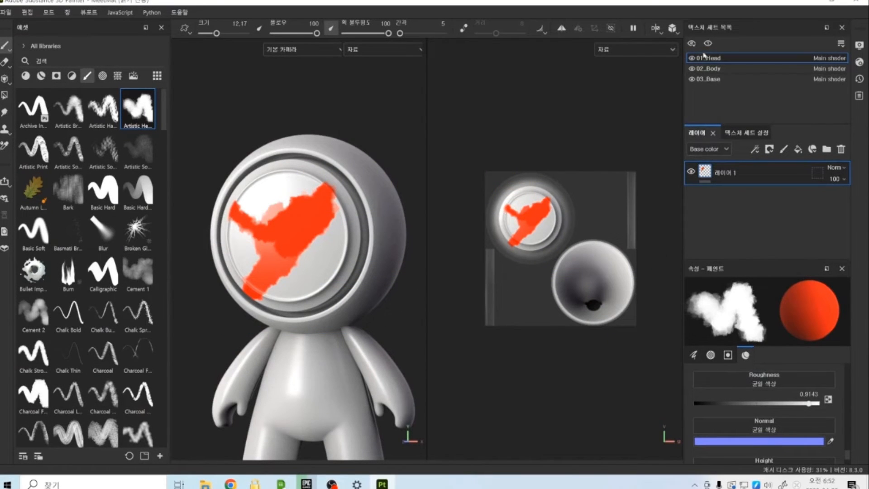
Step: Toggle the painted layer's visibility repeatedly to compare the head with and without the red strokes, leaving the layer hidden
{"action": "left_click", "coordinate": [692, 172]}
{"action": "left_click", "coordinate": [691, 173]}
{"action": "left_click", "coordinate": [692, 172]}
{"action": "left_click", "coordinate": [691, 172]}
{"action": "left_click", "coordinate": [692, 172]}
{"action": "left_click", "coordinate": [691, 172]}
{"action": "left_click", "coordinate": [692, 172]}
{"action": "left_click", "coordinate": [691, 173]}
{"action": "left_click", "coordinate": [691, 172]}
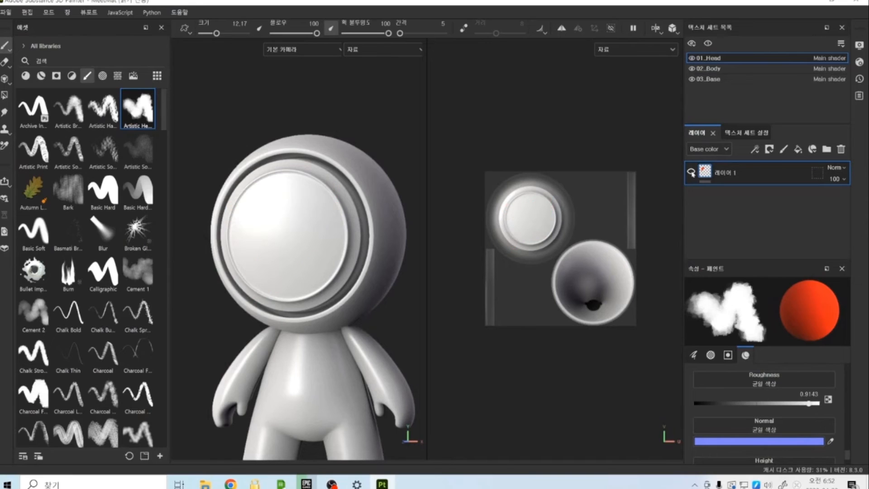
{"action": "left_click", "coordinate": [691, 172]}
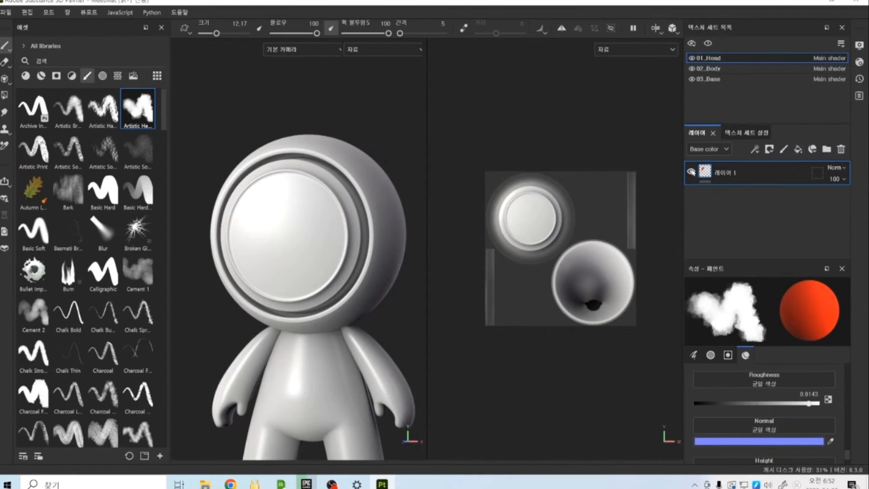
{"action": "left_click", "coordinate": [692, 172]}
Step: Add a fill layer above the painted layer and compare their visibility, leaving only the fill layer shown
{"action": "left_click", "coordinate": [798, 150]}
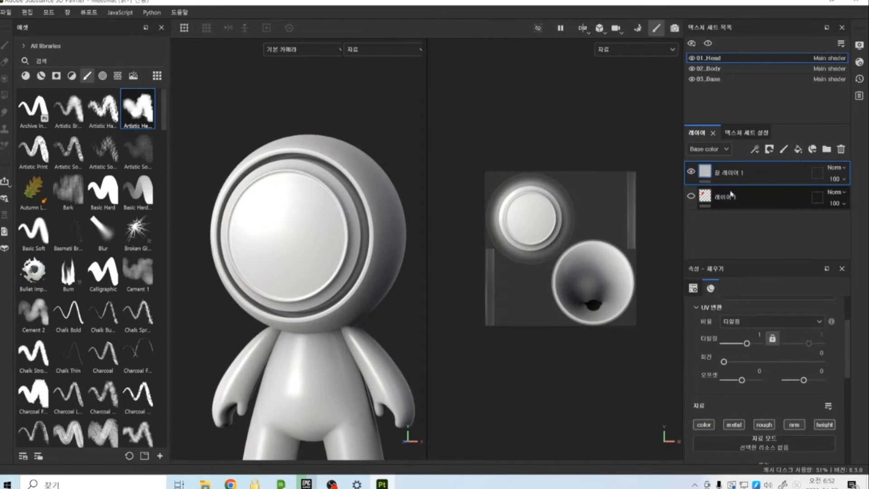
{"action": "left_click", "coordinate": [694, 197]}
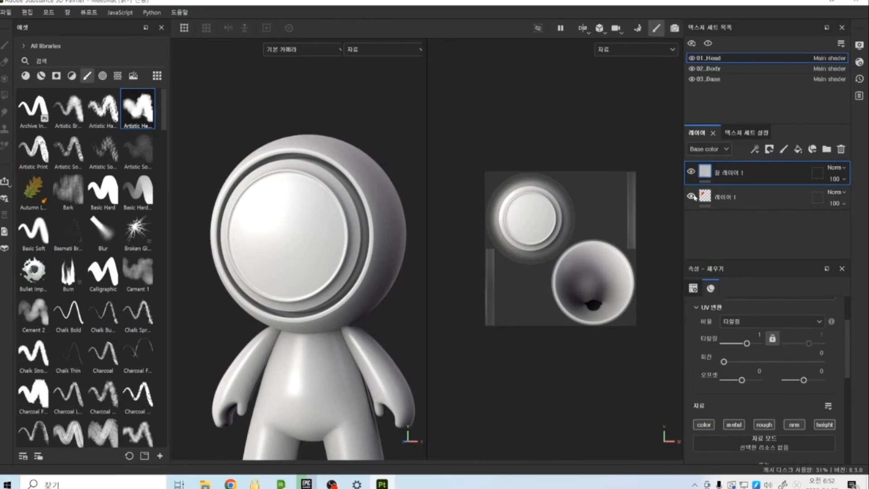
{"action": "left_click", "coordinate": [692, 172]}
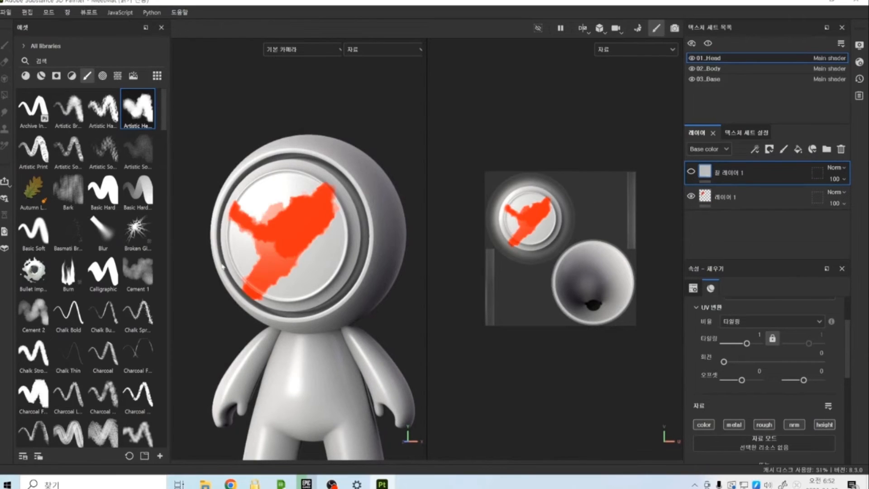
{"action": "left_click", "coordinate": [692, 196]}
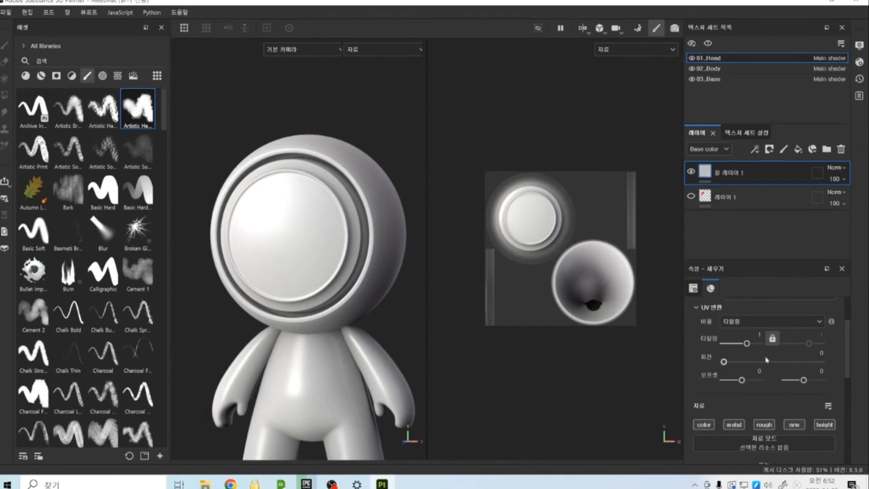
Step: Set the fill layer's base color to bright green 3CF200
{"action": "scroll", "coordinate": [768, 347], "scroll_direction": "down", "scroll_amount": 2}
{"action": "scroll", "coordinate": [768, 347], "scroll_direction": "up", "scroll_amount": 1}
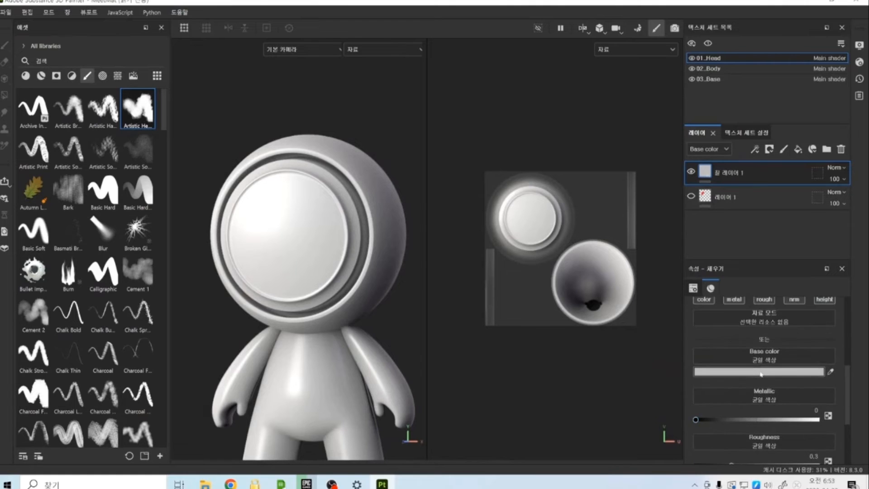
{"action": "left_click", "coordinate": [770, 371]}
{"action": "left_click", "coordinate": [726, 319]}
{"action": "left_click", "coordinate": [749, 383]}
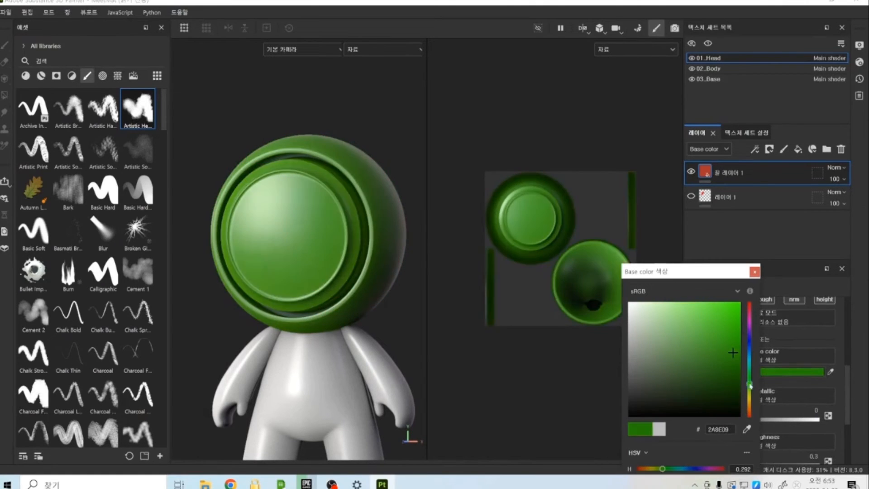
{"action": "left_click", "coordinate": [741, 309]}
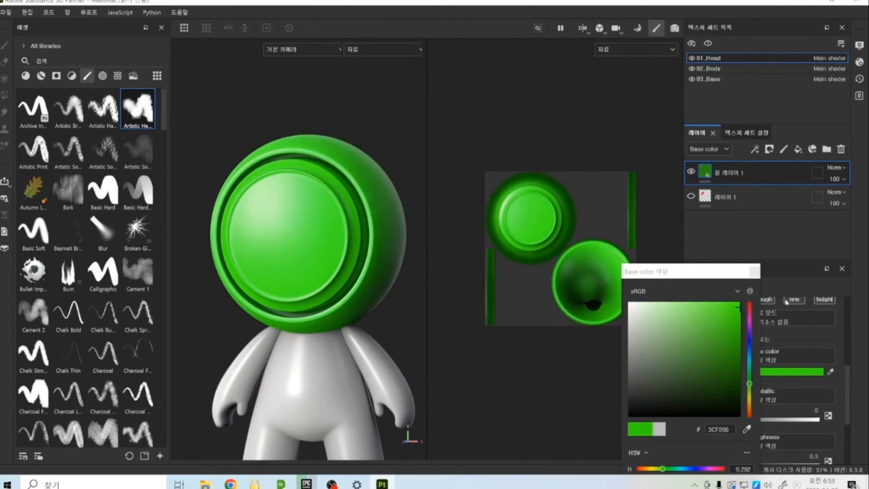
{"action": "scroll", "coordinate": [797, 355], "scroll_direction": "down", "scroll_amount": 2}
{"action": "left_click", "coordinate": [755, 272]}
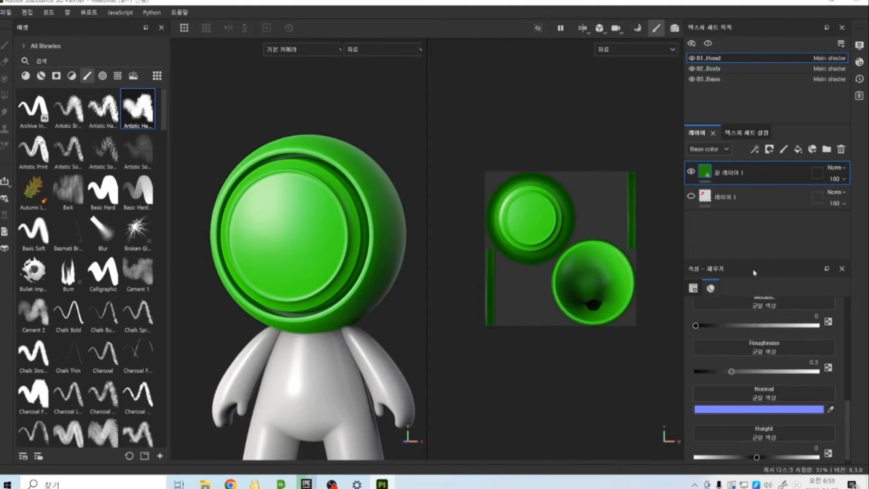
Step: Lower the fill layer's roughness to 0.0408 for a glossy head surface
{"action": "scroll", "coordinate": [755, 389], "scroll_direction": "down", "scroll_amount": 1}
{"action": "left_click_drag", "start_coordinate": [741, 364], "coordinate": [697, 359]}
{"action": "right_click_drag", "start_coordinate": [201, 196], "coordinate": [289, 279], "text": "alt"}
{"action": "mouse_move", "coordinate": [290, 280]}
{"action": "left_mouse_down", "text": "alt"}
{"action": "mouse_move", "coordinate": [303, 281]}
{"action": "mouse_move", "coordinate": [289, 271]}
{"action": "left_mouse_up", "text": "alt"}
{"action": "right_click_drag", "start_coordinate": [290, 272], "coordinate": [307, 230], "text": "alt"}
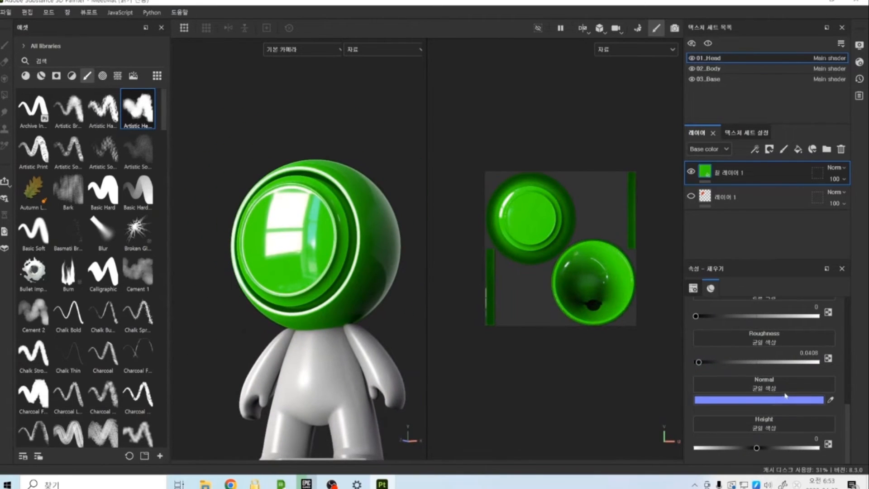
Step: Try the fill layer's metallic value, return it to 0, and examine the head's reflections under rotated lighting
{"action": "scroll", "coordinate": [787, 389], "scroll_direction": "up", "scroll_amount": 1}
{"action": "left_click_drag", "start_coordinate": [772, 348], "coordinate": [690, 347]}
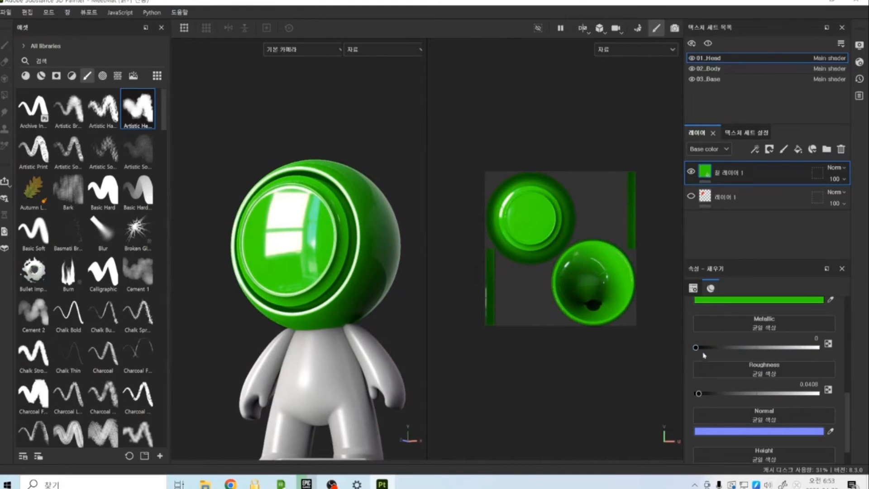
{"action": "scroll", "coordinate": [757, 385], "scroll_direction": "down", "scroll_amount": 2}
{"action": "mouse_move", "coordinate": [305, 292]}
{"action": "left_mouse_down", "text": "alt"}
{"action": "mouse_move", "coordinate": [325, 303]}
{"action": "mouse_move", "coordinate": [314, 290]}
{"action": "left_mouse_up", "text": "alt"}
{"action": "right_click_drag", "start_coordinate": [313, 290], "coordinate": [324, 274], "text": "shift"}
{"action": "scroll", "coordinate": [324, 274], "scroll_direction": "up", "scroll_amount": 1}
{"action": "middle_click_drag", "start_coordinate": [326, 277], "coordinate": [338, 284], "text": "alt"}
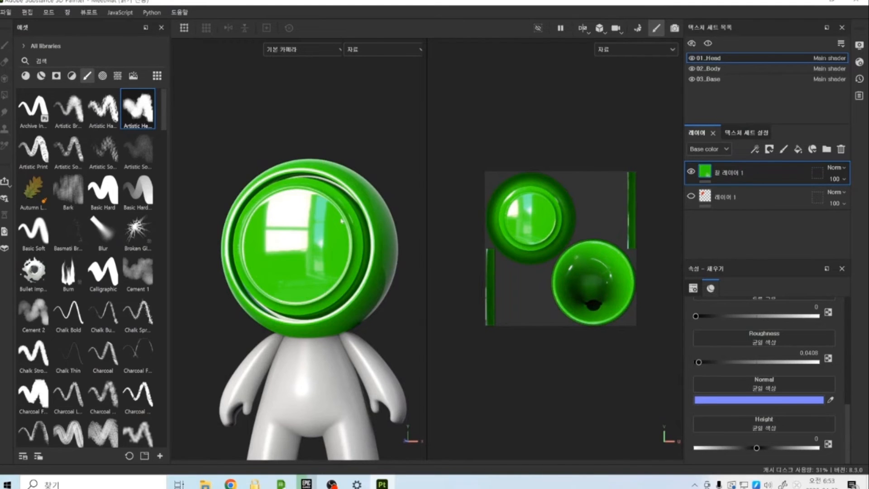
{"action": "scroll", "coordinate": [339, 326], "scroll_direction": "up", "scroll_amount": 3}
{"action": "left_click_drag", "start_coordinate": [338, 331], "coordinate": [312, 273], "text": "alt"}
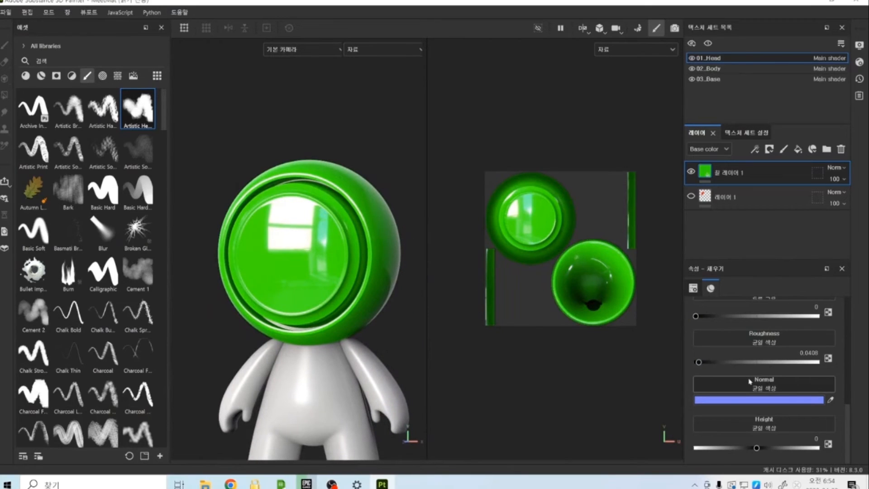
Step: Change the fill layer's base color to orange F3A700
{"action": "scroll", "coordinate": [754, 381], "scroll_direction": "up", "scroll_amount": 3}
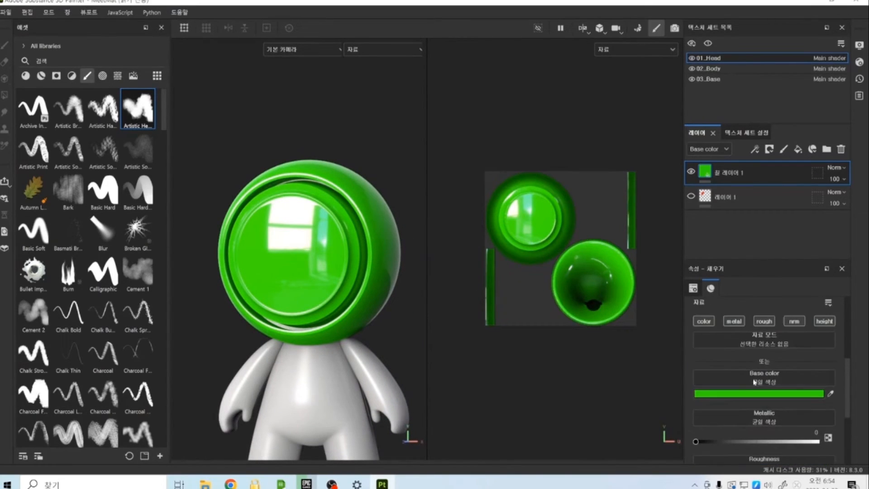
{"action": "scroll", "coordinate": [755, 381], "scroll_direction": "down", "scroll_amount": 2}
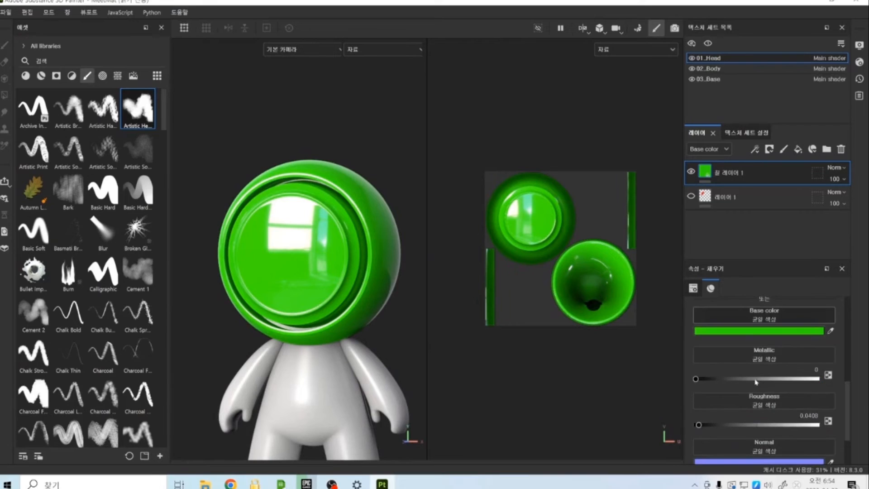
{"action": "scroll", "coordinate": [757, 376], "scroll_direction": "up", "scroll_amount": 1}
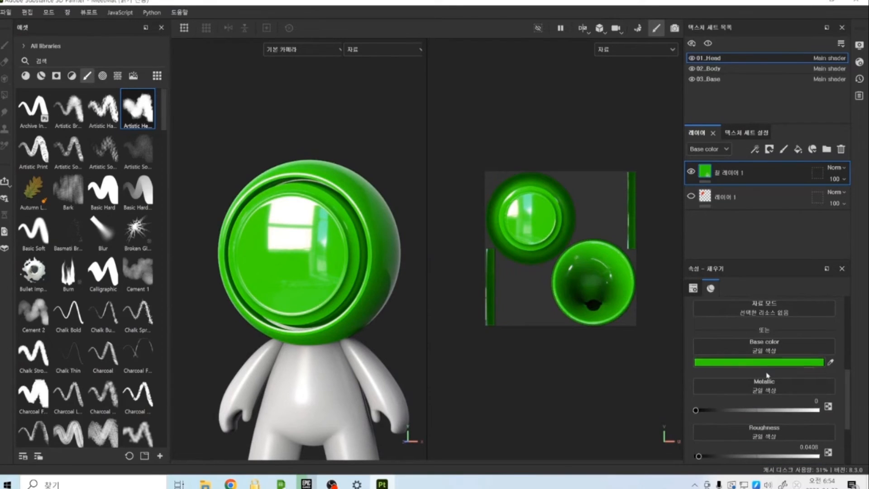
{"action": "left_click", "coordinate": [768, 363]}
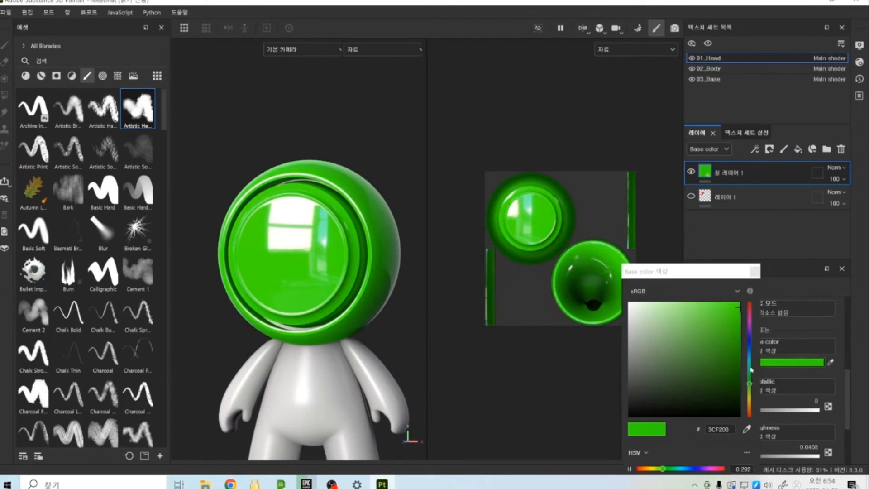
{"action": "left_click", "coordinate": [749, 339]}
{"action": "mouse_move", "coordinate": [749, 339]}
{"action": "left_mouse_down"}
{"action": "mouse_move", "coordinate": [749, 305]}
{"action": "mouse_move", "coordinate": [750, 404]}
{"action": "left_mouse_up"}
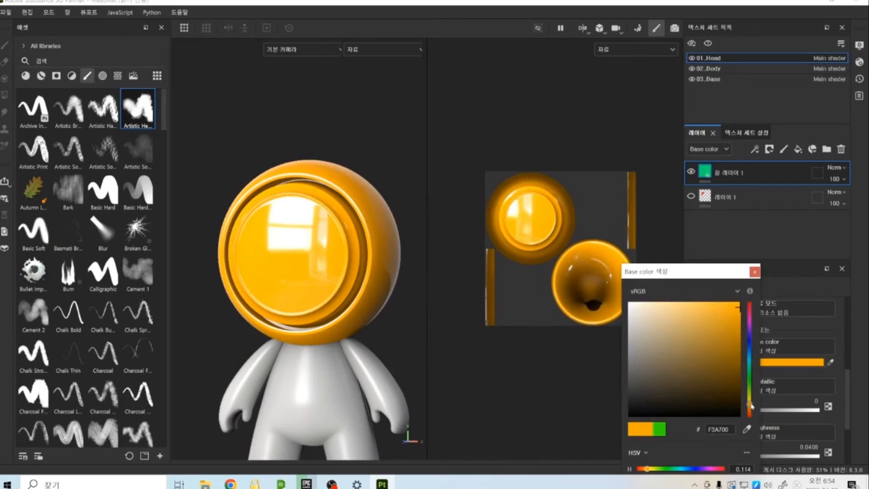
{"action": "left_click", "coordinate": [754, 271]}
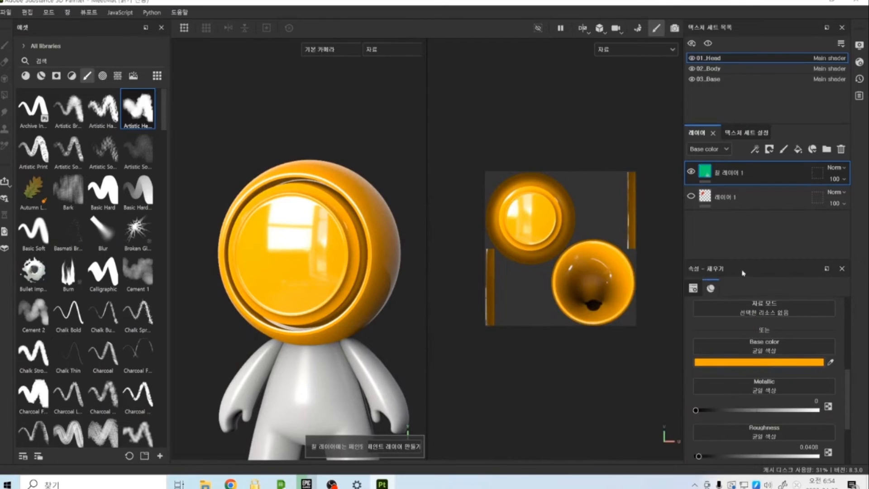
Step: Cycle both viewports through the individual texture channels to view the Base color channel on its own
{"action": "key", "text": "c"}
{"action": "key", "text": "c"}
{"action": "key", "text": "c"}
{"action": "key", "text": "c"}
{"action": "key", "text": "c"}
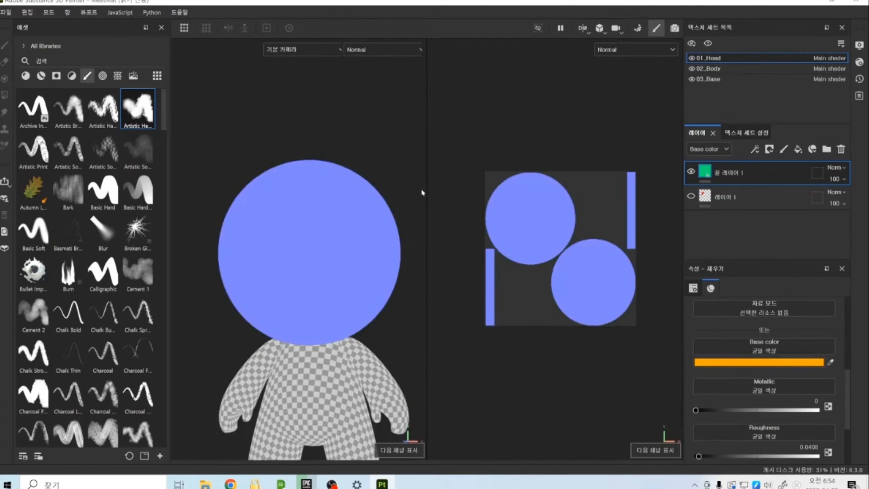
{"action": "key", "text": "c"}
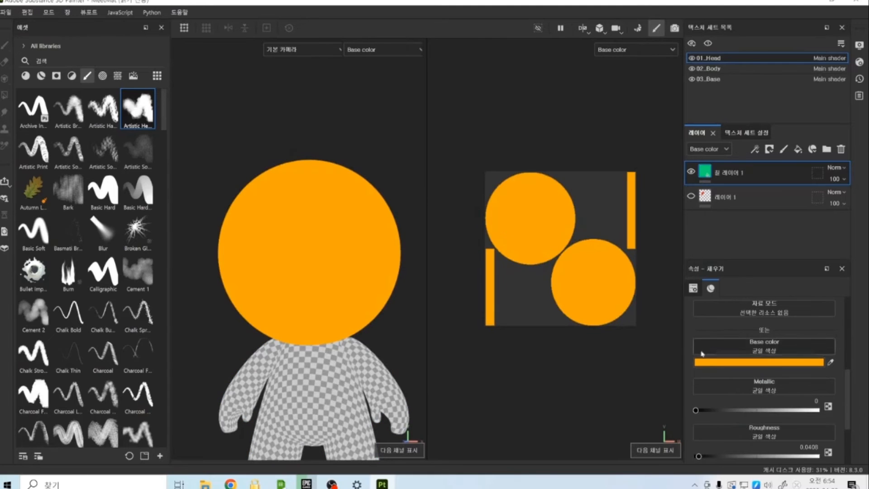
Step: Set the fill layer's base color to green 00F364 while viewing only the Base color channel
{"action": "left_click", "coordinate": [730, 362]}
{"action": "mouse_move", "coordinate": [754, 376]}
{"action": "left_mouse_down"}
{"action": "mouse_move", "coordinate": [740, 338]}
{"action": "mouse_move", "coordinate": [741, 306]}
{"action": "mouse_move", "coordinate": [748, 370]}
{"action": "left_mouse_up"}
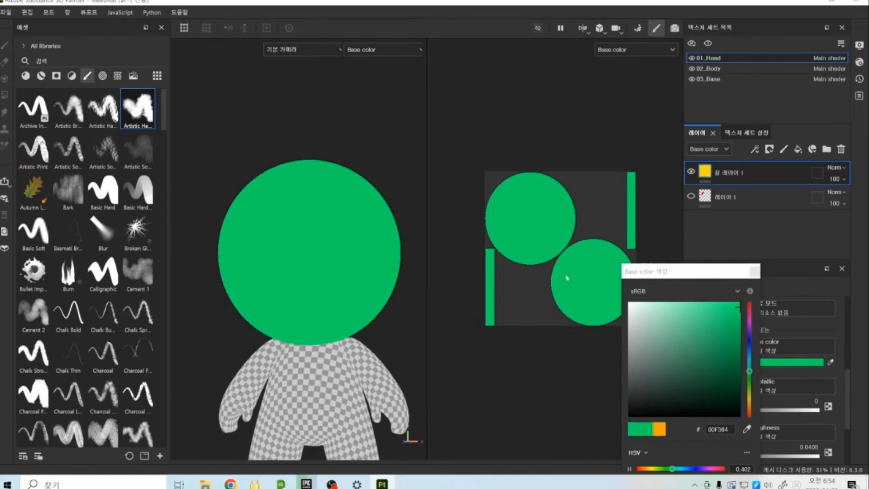
{"action": "left_click", "coordinate": [328, 127]}
{"action": "left_click", "coordinate": [750, 277]}
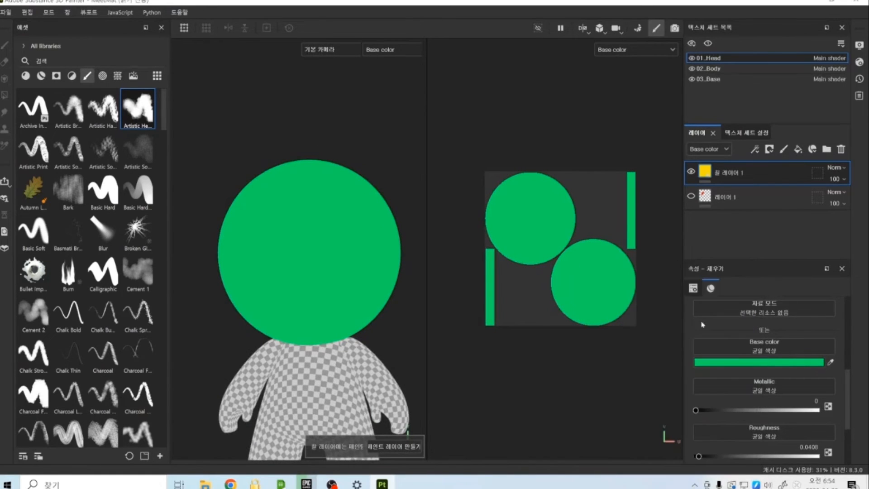
Step: Return the viewports to the full material display and examine the glossy green head under rotated lighting
{"action": "key", "text": "m"}
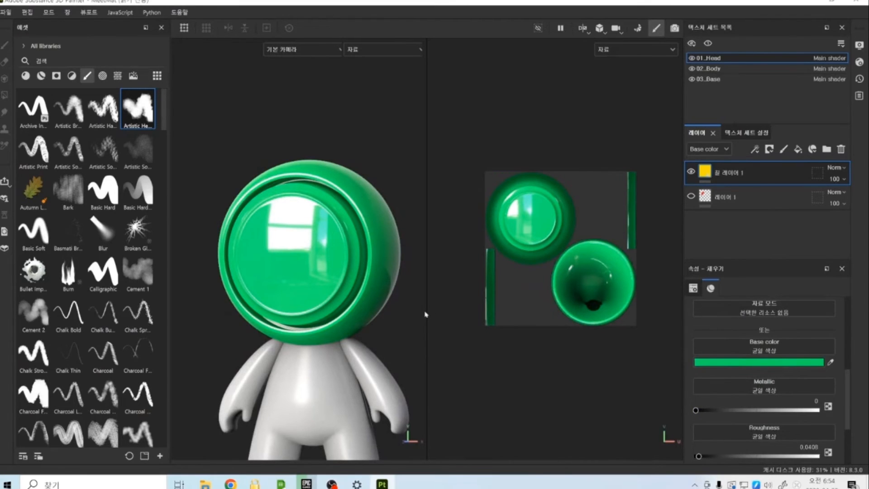
{"action": "mouse_move", "coordinate": [359, 296]}
{"action": "right_mouse_down", "text": "shift"}
{"action": "mouse_move", "coordinate": [327, 296]}
{"action": "mouse_move", "coordinate": [360, 305]}
{"action": "right_mouse_up", "text": "shift"}
{"action": "left_click_drag", "start_coordinate": [361, 305], "coordinate": [338, 322], "text": "alt"}
{"action": "left_click_drag", "start_coordinate": [416, 333], "coordinate": [345, 300], "text": "alt"}
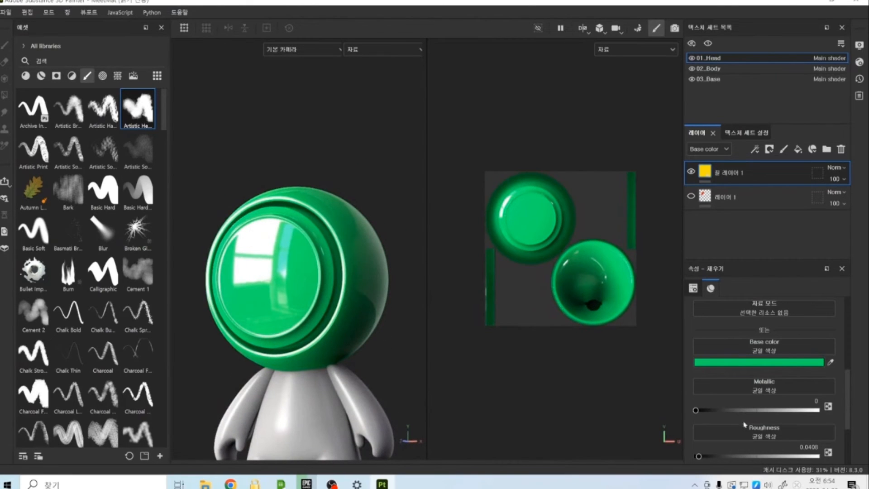
Step: Switch the fill layer's metallic between 0.9796 and 0 to compare the head's reflections, ending at 0.9796
{"action": "left_click_drag", "start_coordinate": [719, 410], "coordinate": [804, 415]}
{"action": "left_click_drag", "start_coordinate": [816, 417], "coordinate": [817, 416]}
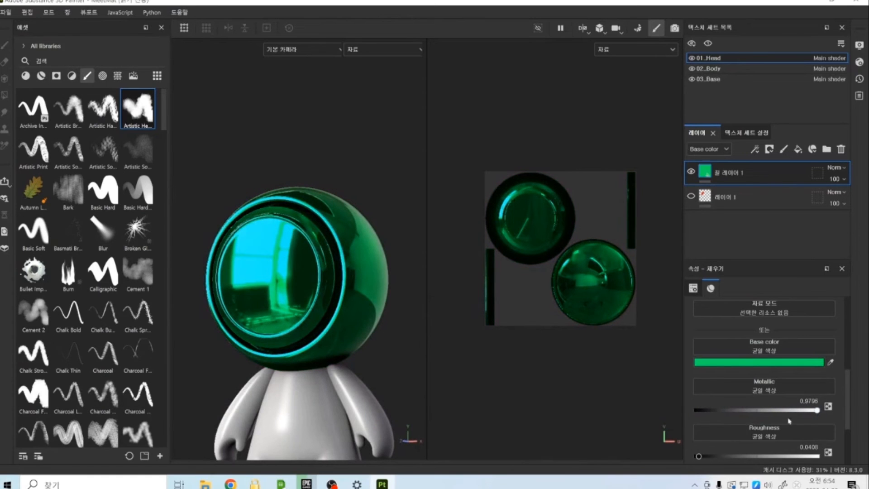
{"action": "left_click_drag", "start_coordinate": [349, 274], "coordinate": [243, 318], "text": "alt"}
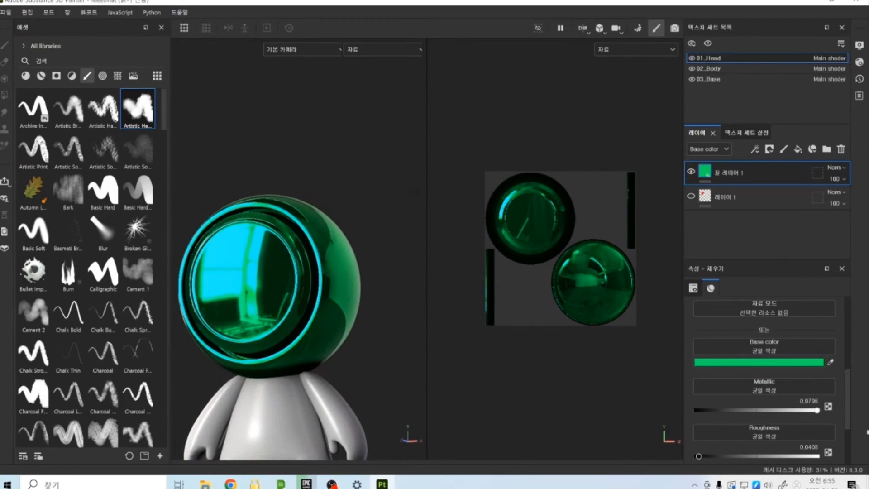
{"action": "left_click_drag", "start_coordinate": [817, 411], "coordinate": [680, 428]}
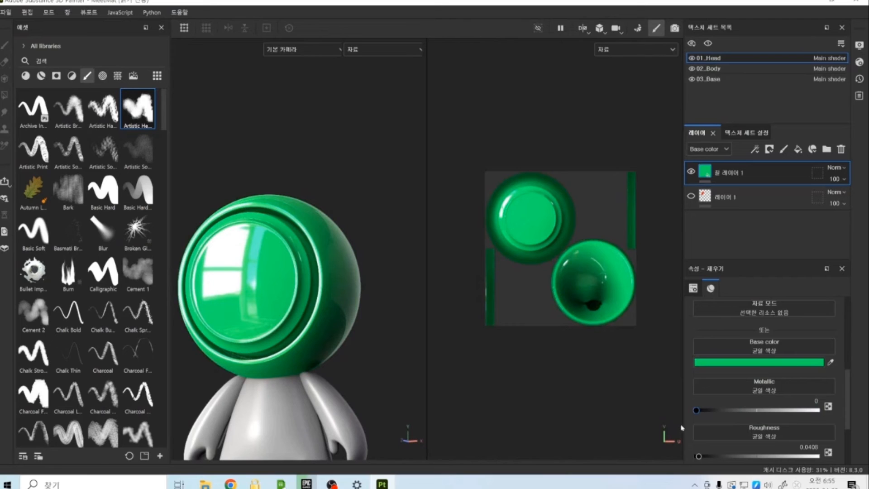
{"action": "left_click_drag", "start_coordinate": [343, 361], "coordinate": [353, 314], "text": "alt"}
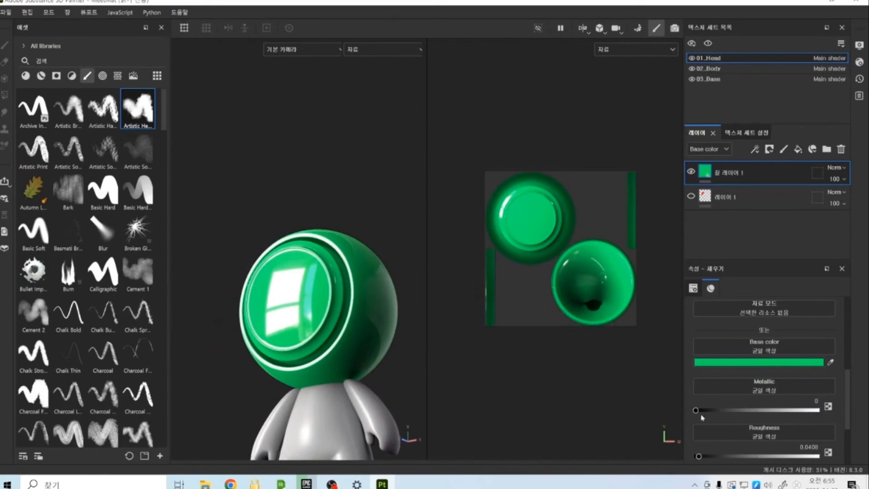
{"action": "left_click_drag", "start_coordinate": [697, 412], "coordinate": [697, 412]}
{"action": "left_click_drag", "start_coordinate": [817, 412], "coordinate": [818, 411]}
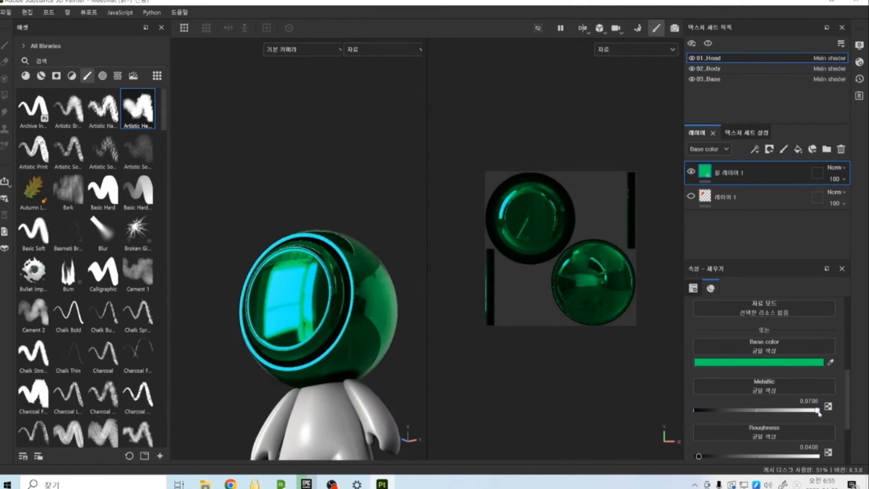
Step: Lower the fill layer's metallic to 0 and examine the glossy green head up close
{"action": "left_click_drag", "start_coordinate": [388, 315], "coordinate": [359, 355], "text": "alt"}
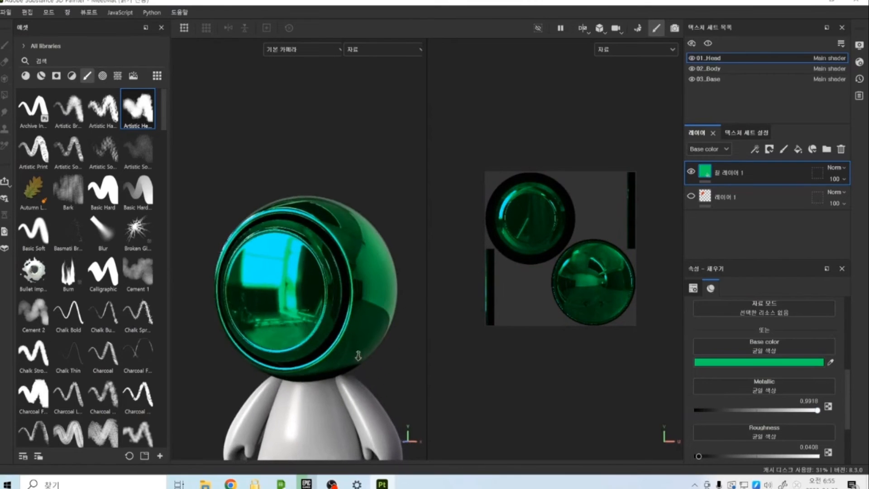
{"action": "scroll", "coordinate": [359, 355], "scroll_direction": "down", "scroll_amount": 2}
{"action": "middle_click_drag", "start_coordinate": [375, 341], "coordinate": [366, 299], "text": "alt"}
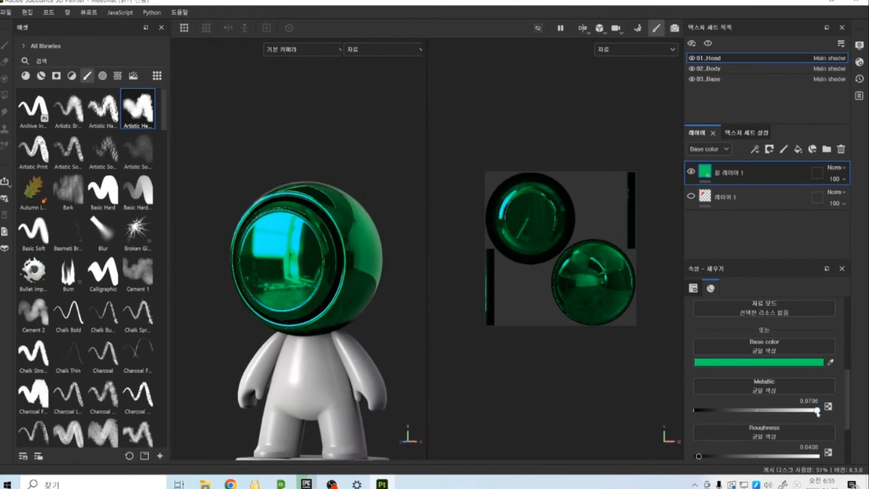
{"action": "left_click_drag", "start_coordinate": [818, 411], "coordinate": [818, 412]}
{"action": "scroll", "coordinate": [807, 398], "scroll_direction": "down", "scroll_amount": 2}
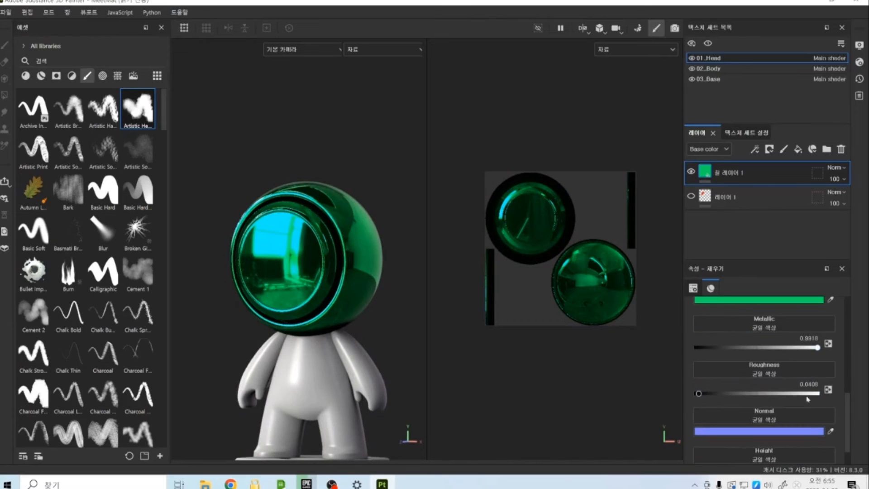
{"action": "left_click_drag", "start_coordinate": [817, 347], "coordinate": [603, 354]}
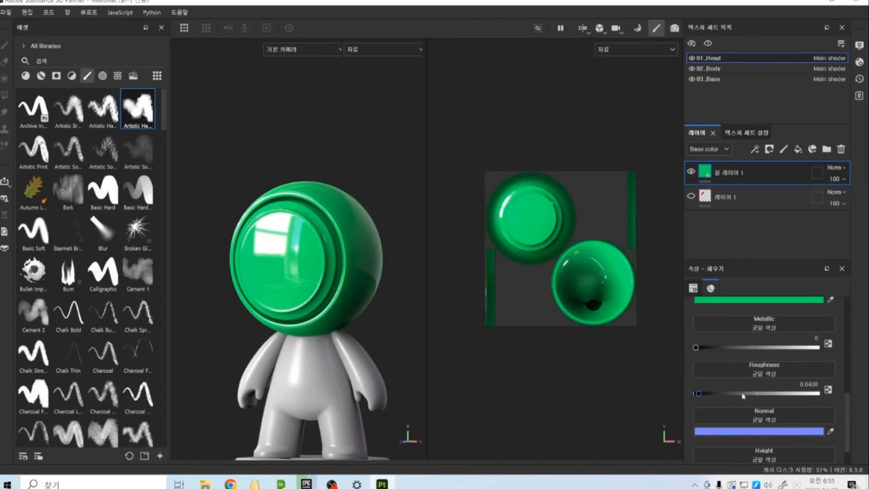
{"action": "scroll", "coordinate": [340, 294], "scroll_direction": "down", "scroll_amount": 2}
{"action": "middle_click_drag", "start_coordinate": [340, 293], "coordinate": [357, 304], "text": "alt"}
{"action": "left_click_drag", "start_coordinate": [348, 288], "coordinate": [347, 276], "text": "alt"}
{"action": "scroll", "coordinate": [348, 276], "scroll_direction": "up", "scroll_amount": 4}
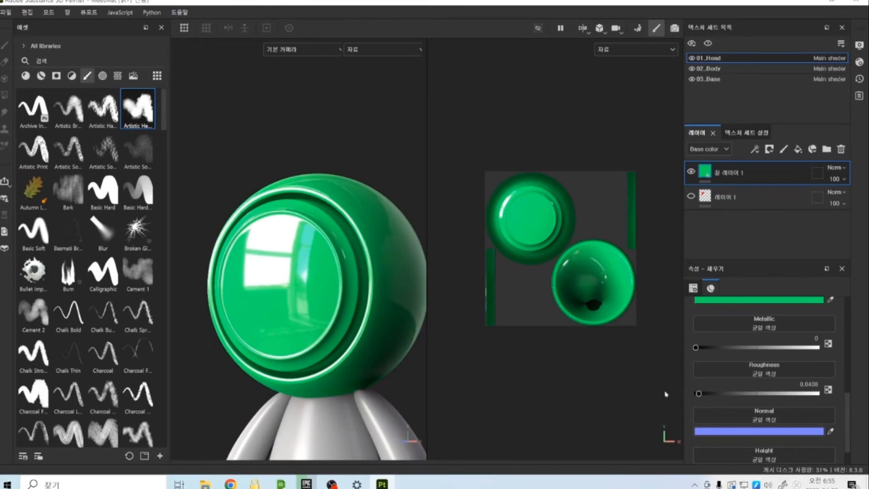
Step: Sweep the fill layer's roughness from the minimum to the high end and compare the head's highlights under rotated lighting
{"action": "left_click_drag", "start_coordinate": [701, 395], "coordinate": [689, 396]}
{"action": "left_click_drag", "start_coordinate": [344, 292], "coordinate": [375, 325], "text": "alt"}
{"action": "scroll", "coordinate": [379, 352], "scroll_direction": "up", "scroll_amount": 3}
{"action": "right_click_drag", "start_coordinate": [375, 326], "coordinate": [355, 326], "text": "shift"}
{"action": "left_click_drag", "start_coordinate": [697, 393], "coordinate": [820, 393]}
{"action": "left_click_drag", "start_coordinate": [383, 331], "coordinate": [359, 320], "text": "alt"}
{"action": "mouse_move", "coordinate": [359, 320]}
{"action": "right_mouse_down", "text": "shift"}
{"action": "mouse_move", "coordinate": [339, 317]}
{"action": "mouse_move", "coordinate": [395, 322]}
{"action": "mouse_move", "coordinate": [390, 327]}
{"action": "right_mouse_up", "text": "shift"}
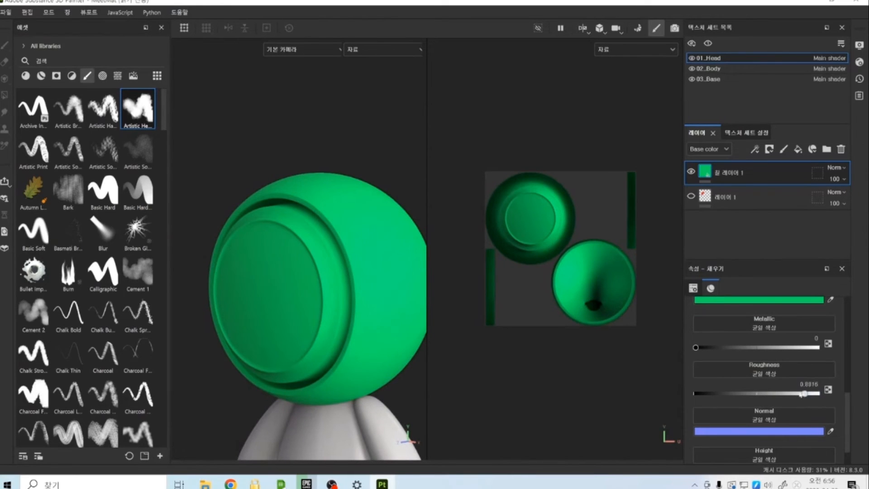
Step: Drop the fill layer's roughness near zero, raise it to 0.9837, and inspect the matte head from several angles
{"action": "left_click_drag", "start_coordinate": [720, 397], "coordinate": [700, 395]}
{"action": "left_click_drag", "start_coordinate": [301, 300], "coordinate": [339, 256], "text": "alt"}
{"action": "left_click_drag", "start_coordinate": [302, 279], "coordinate": [294, 296], "text": "alt"}
{"action": "left_click_drag", "start_coordinate": [707, 395], "coordinate": [809, 400]}
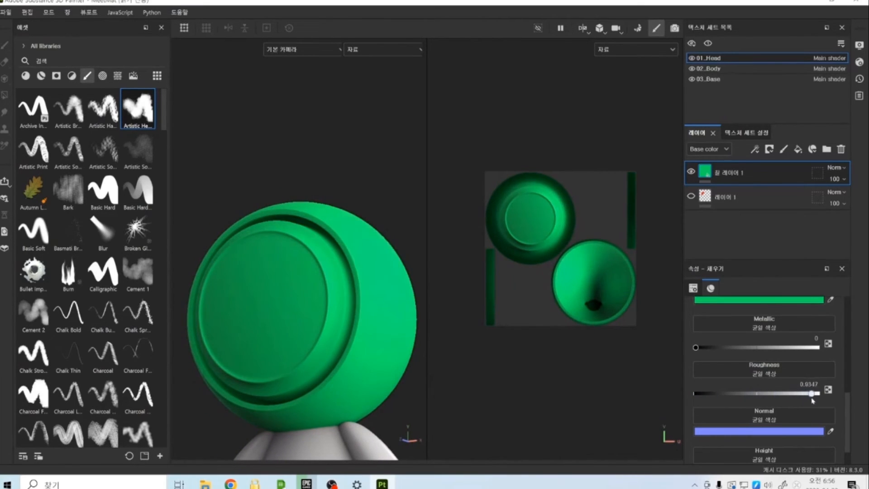
{"action": "left_click_drag", "start_coordinate": [313, 295], "coordinate": [373, 238], "text": "alt"}
{"action": "left_click_drag", "start_coordinate": [350, 297], "coordinate": [306, 321], "text": "alt"}
{"action": "right_click_drag", "start_coordinate": [306, 321], "coordinate": [324, 330], "text": "shift"}
{"action": "left_click_drag", "start_coordinate": [324, 330], "coordinate": [317, 255], "text": "alt"}
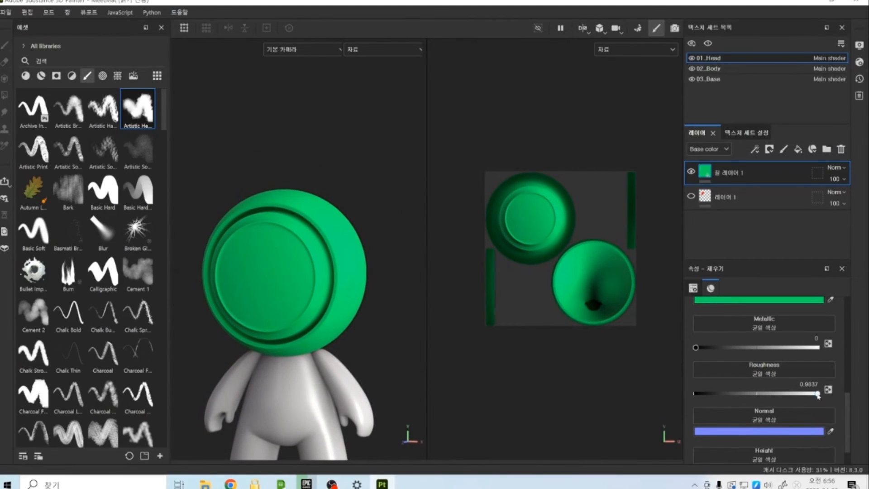
Step: Set the fill layer's metallic to 0.9510 at high roughness and examine the rough metal head
{"action": "left_click_drag", "start_coordinate": [778, 348], "coordinate": [815, 347]}
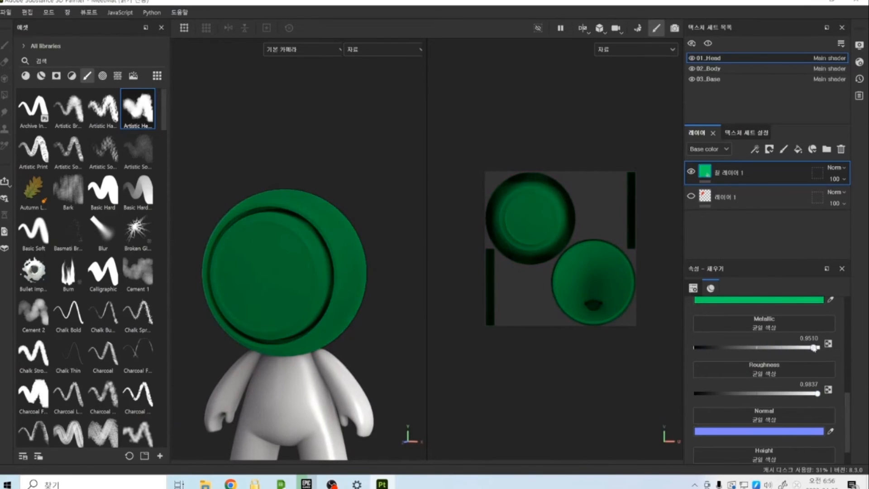
{"action": "left_click_drag", "start_coordinate": [332, 254], "coordinate": [313, 295], "text": "alt"}
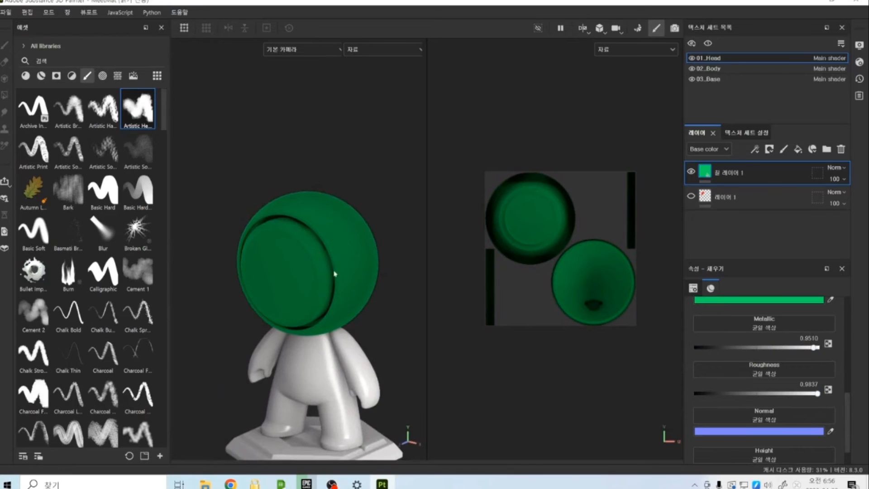
{"action": "scroll", "coordinate": [335, 274], "scroll_direction": "up", "scroll_amount": 3}
Step: Lower the fill layer's roughness to 0.0367 and examine the polished metal reflections under rotated lighting
{"action": "left_click", "coordinate": [702, 394]}
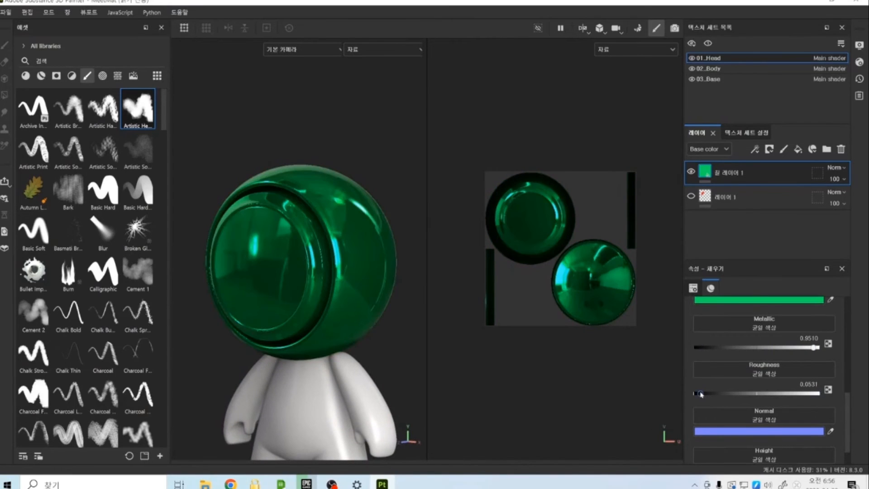
{"action": "left_click_drag", "start_coordinate": [700, 394], "coordinate": [699, 394]}
{"action": "left_click_drag", "start_coordinate": [260, 335], "coordinate": [273, 266], "text": "alt"}
{"action": "right_click_drag", "start_coordinate": [294, 284], "coordinate": [320, 353], "text": "shift"}
{"action": "left_click_drag", "start_coordinate": [320, 354], "coordinate": [326, 325], "text": "alt"}
{"action": "mouse_move", "coordinate": [326, 325]}
{"action": "right_mouse_down", "text": "shift"}
{"action": "mouse_move", "coordinate": [339, 339]}
{"action": "mouse_move", "coordinate": [322, 317]}
{"action": "right_mouse_up", "text": "shift"}
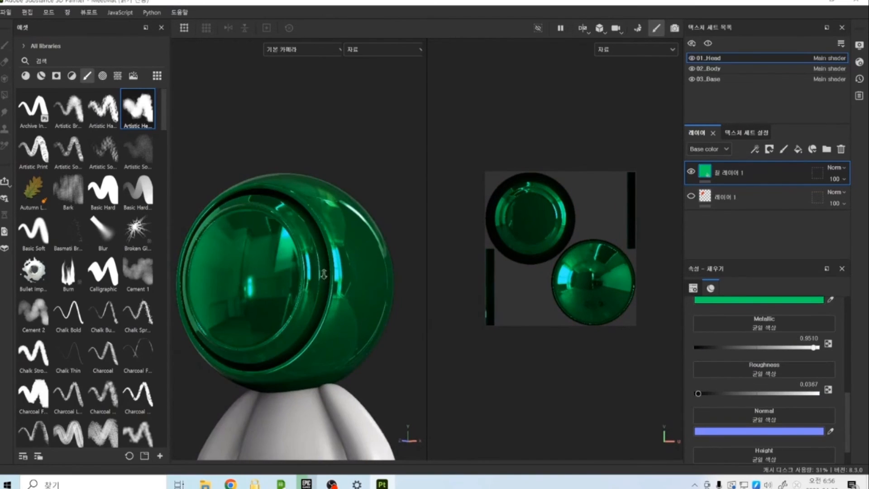
{"action": "right_click_drag", "start_coordinate": [321, 274], "coordinate": [322, 395], "text": "alt"}
{"action": "left_click_drag", "start_coordinate": [342, 355], "coordinate": [349, 335], "text": "alt"}
Step: Set the fill layer's metallic to 0.9673 and roughness to 0.9714, and inspect the head's surface up close
{"action": "left_click_drag", "start_coordinate": [815, 348], "coordinate": [817, 348]}
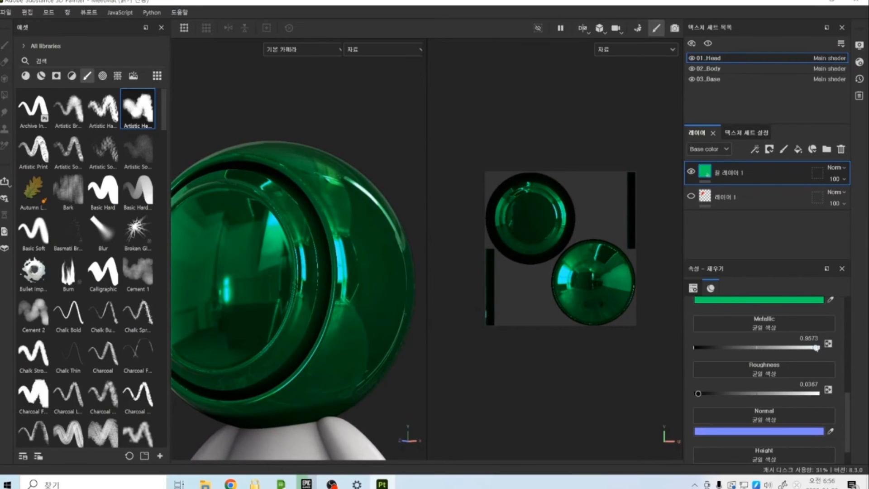
{"action": "left_click", "coordinate": [815, 393]}
{"action": "left_click_drag", "start_coordinate": [815, 394], "coordinate": [817, 394]}
{"action": "right_click_drag", "start_coordinate": [346, 288], "coordinate": [338, 227], "text": "alt"}
{"action": "left_click_drag", "start_coordinate": [338, 227], "coordinate": [394, 224], "text": "alt"}
{"action": "right_click_drag", "start_coordinate": [394, 224], "coordinate": [382, 302], "text": "alt"}
{"action": "left_click_drag", "start_coordinate": [375, 342], "coordinate": [364, 289], "text": "alt"}
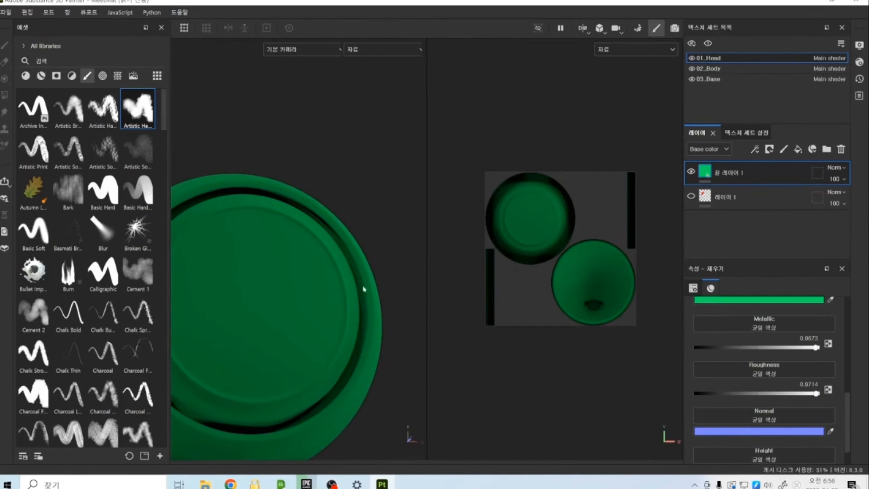
Step: Set the fill layer's metallic to 0.0327 and view the whole head with its matte finish
{"action": "left_click", "coordinate": [700, 348]}
{"action": "left_click_drag", "start_coordinate": [311, 241], "coordinate": [363, 325], "text": "alt"}
{"action": "scroll", "coordinate": [363, 325], "scroll_direction": "down", "scroll_amount": 2}
{"action": "middle_click_drag", "start_coordinate": [363, 325], "coordinate": [333, 277], "text": "alt"}
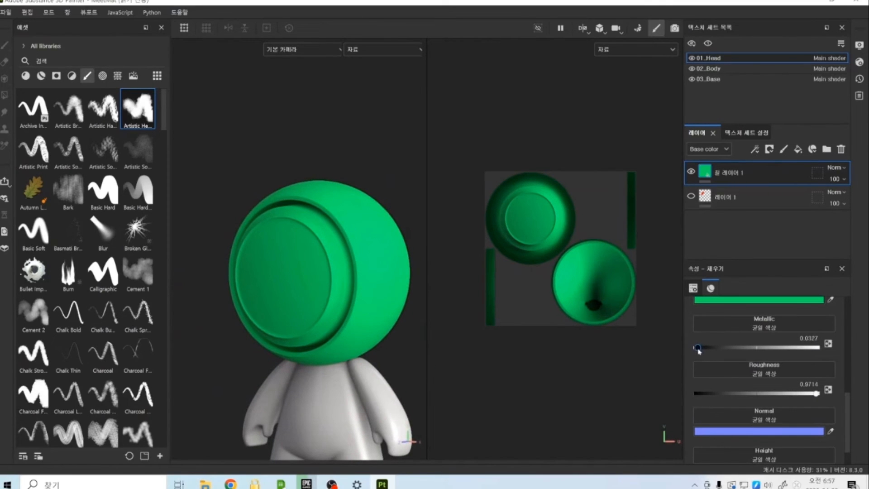
{"action": "scroll", "coordinate": [366, 305], "scroll_direction": "down", "scroll_amount": 3}
{"action": "scroll", "coordinate": [355, 237], "scroll_direction": "up", "scroll_amount": 4}
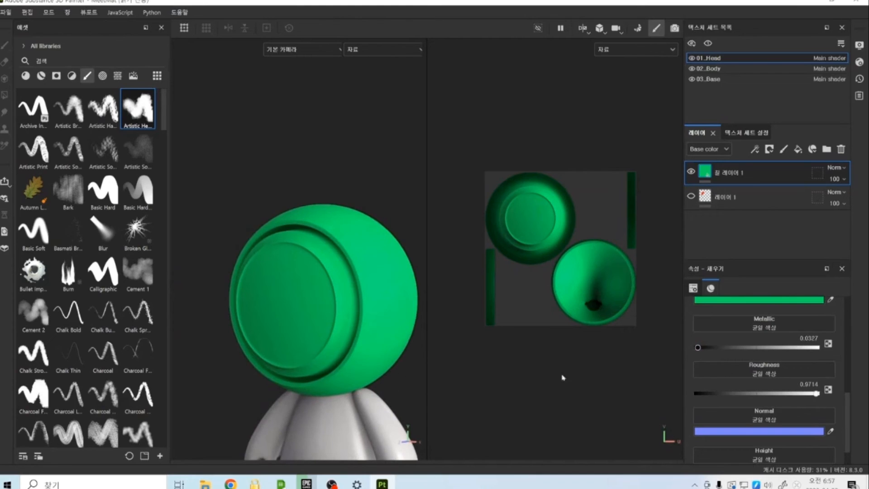
Step: Set the fill layer's roughness to 0.0327 for a glossy plastic look on the head
{"action": "left_click_drag", "start_coordinate": [725, 397], "coordinate": [700, 394]}
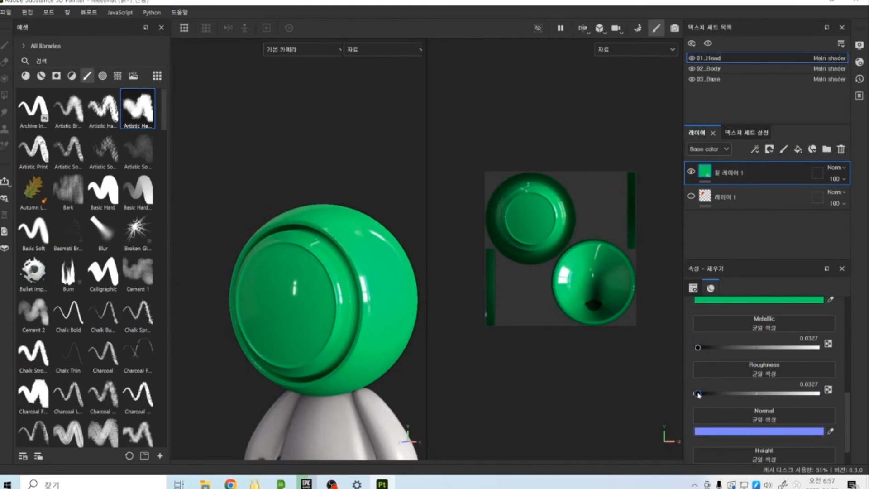
{"action": "scroll", "coordinate": [384, 258], "scroll_direction": "down", "scroll_amount": 2}
{"action": "middle_click_drag", "start_coordinate": [401, 300], "coordinate": [397, 269], "text": "alt"}
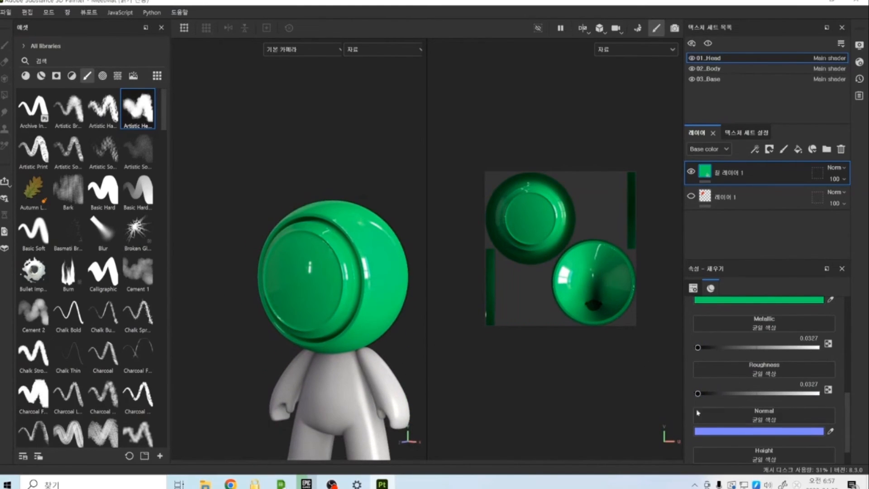
Step: Set the fill layer's height to 0.9755 and check the head's surface from several angles
{"action": "scroll", "coordinate": [747, 398], "scroll_direction": "down", "scroll_amount": 1}
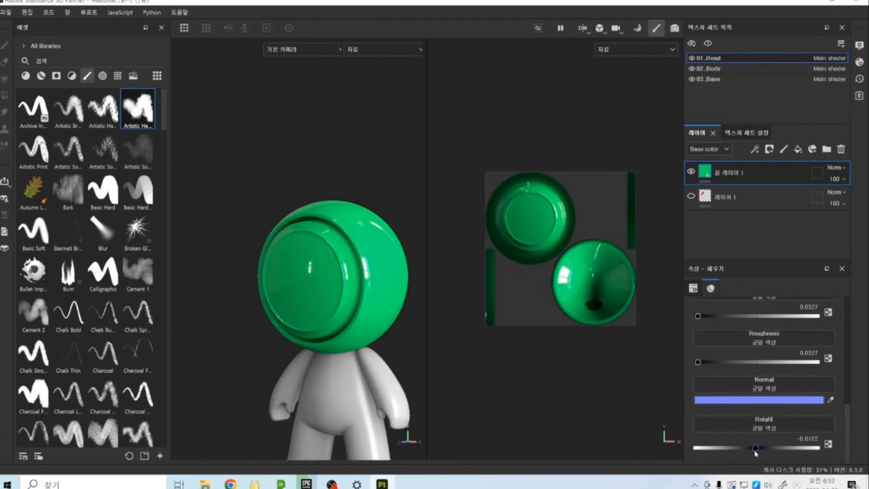
{"action": "scroll", "coordinate": [337, 320], "scroll_direction": "up", "scroll_amount": 8}
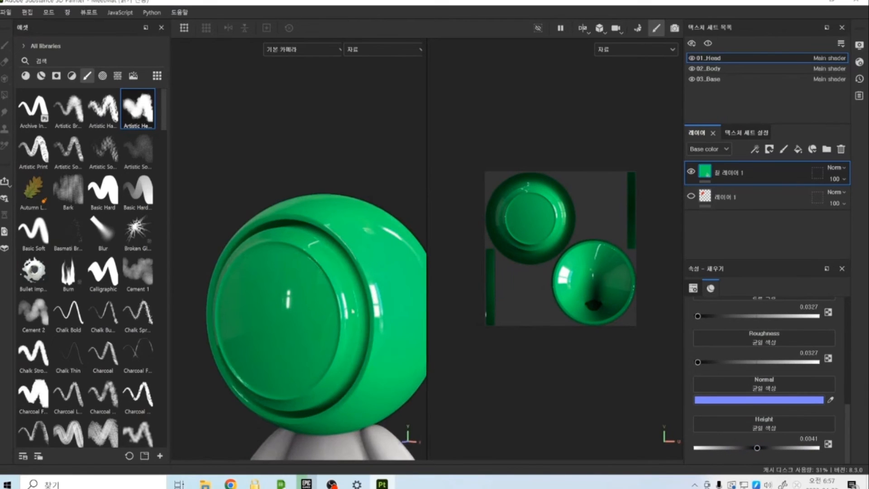
{"action": "left_click_drag", "start_coordinate": [336, 321], "coordinate": [295, 292], "text": "alt"}
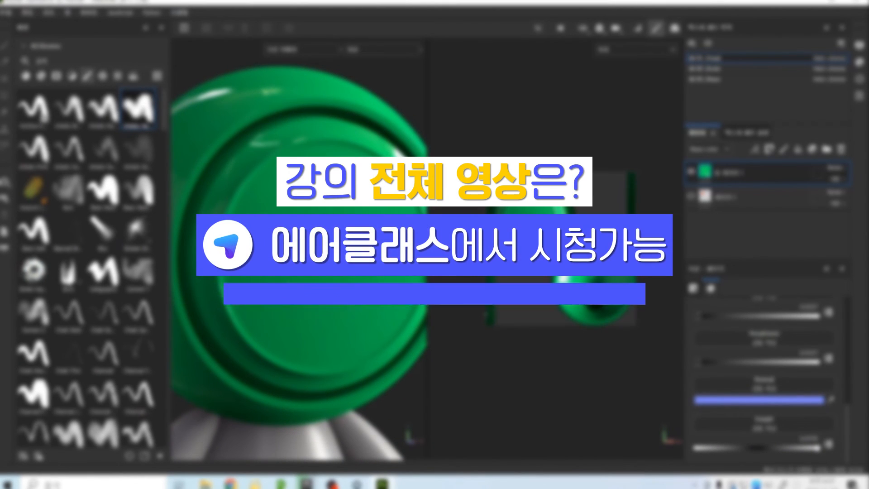
{"action": "left_click_drag", "start_coordinate": [294, 289], "coordinate": [355, 290], "text": "alt"}
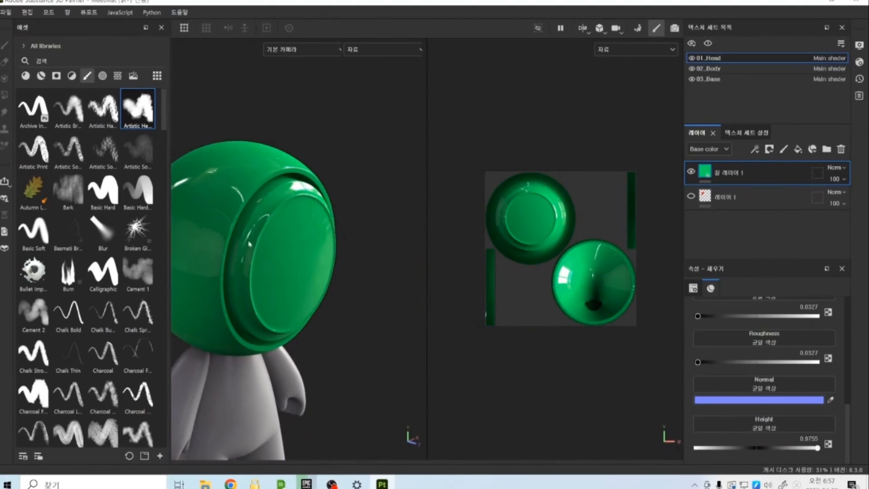
{"action": "right_click_drag", "start_coordinate": [309, 300], "coordinate": [293, 343], "text": "alt"}
{"action": "left_click_drag", "start_coordinate": [293, 344], "coordinate": [254, 286], "text": "alt"}
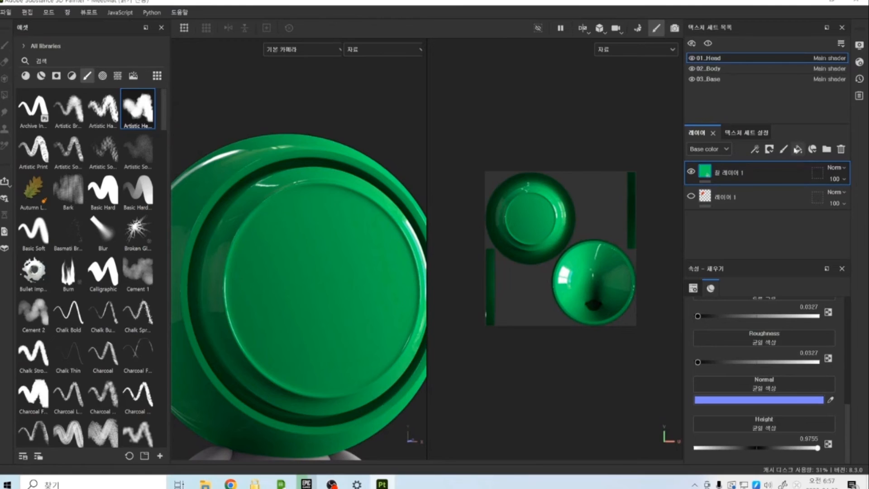
Step: Add a second fill layer, disable its color, metal, rough and nrm channels, and set its height to -0.2245
{"action": "left_click", "coordinate": [798, 149]}
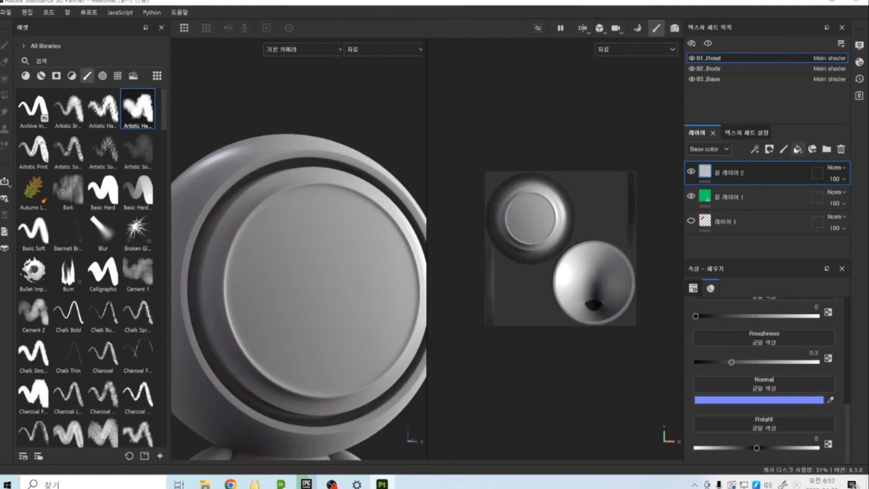
{"action": "scroll", "coordinate": [713, 357], "scroll_direction": "up", "scroll_amount": 5}
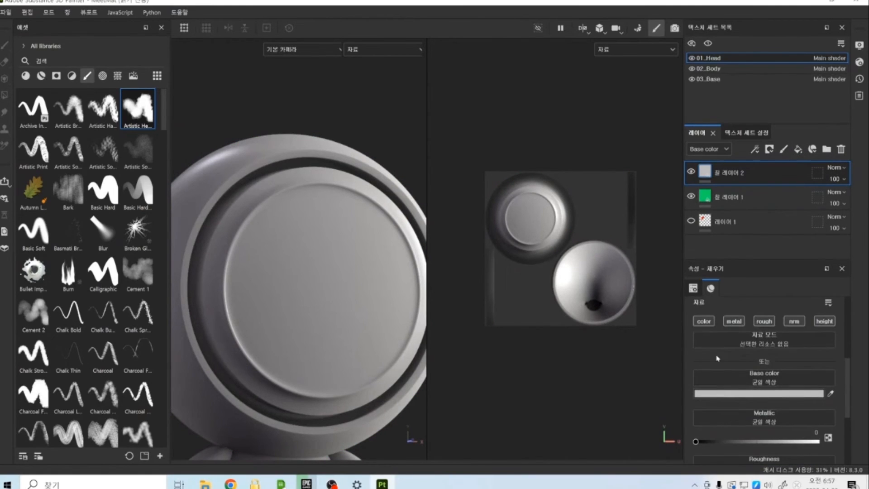
{"action": "left_click", "coordinate": [705, 322]}
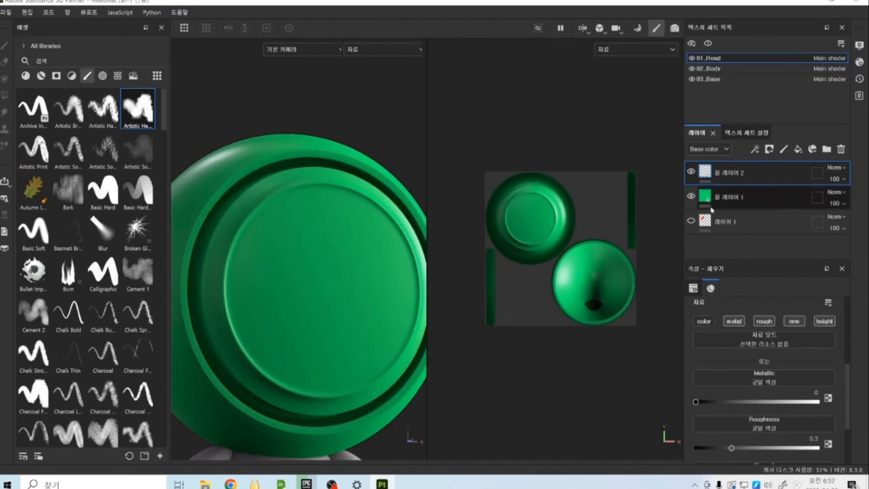
{"action": "left_click", "coordinate": [736, 320]}
{"action": "left_click", "coordinate": [764, 321]}
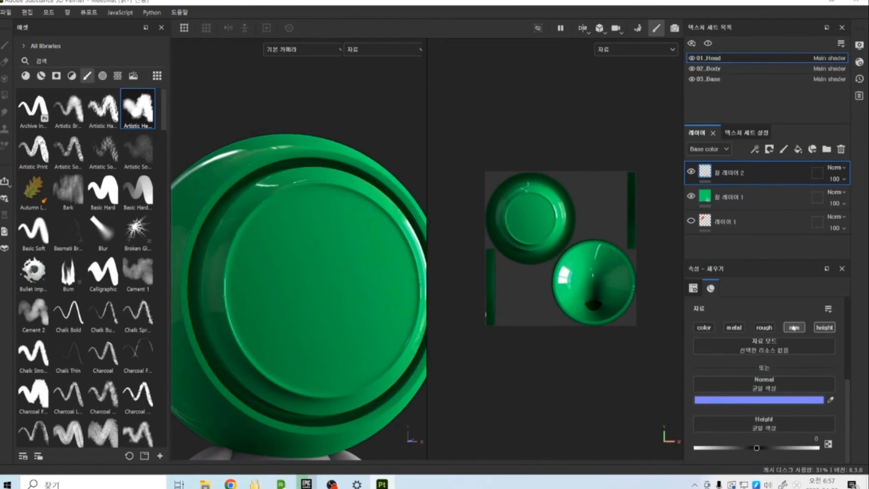
{"action": "left_click", "coordinate": [795, 321]}
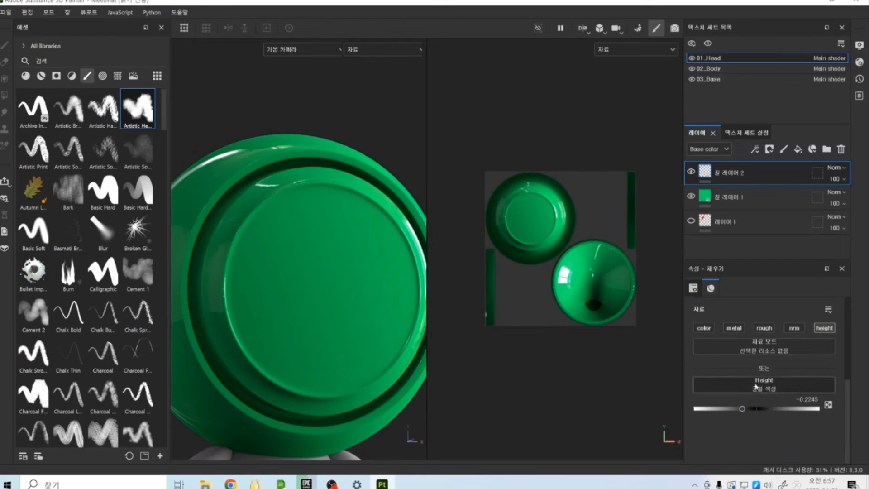
Step: Add a black mask to the new height-only fill layer
{"action": "right_click", "coordinate": [720, 172]}
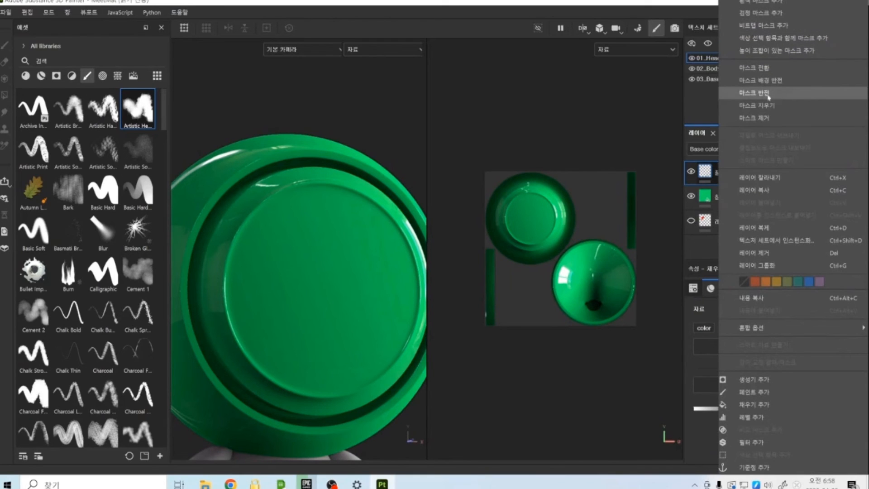
{"action": "left_click", "coordinate": [761, 15]}
{"action": "right_click", "coordinate": [757, 177]}
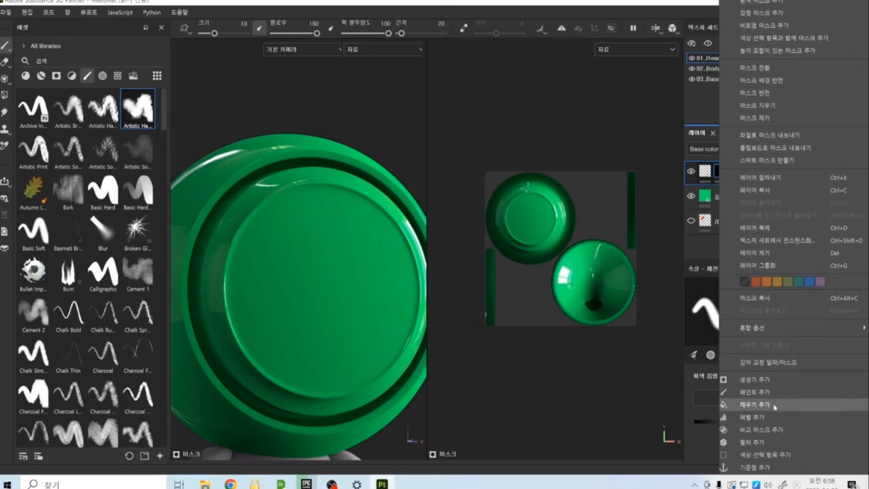
{"action": "left_click", "coordinate": [755, 404]}
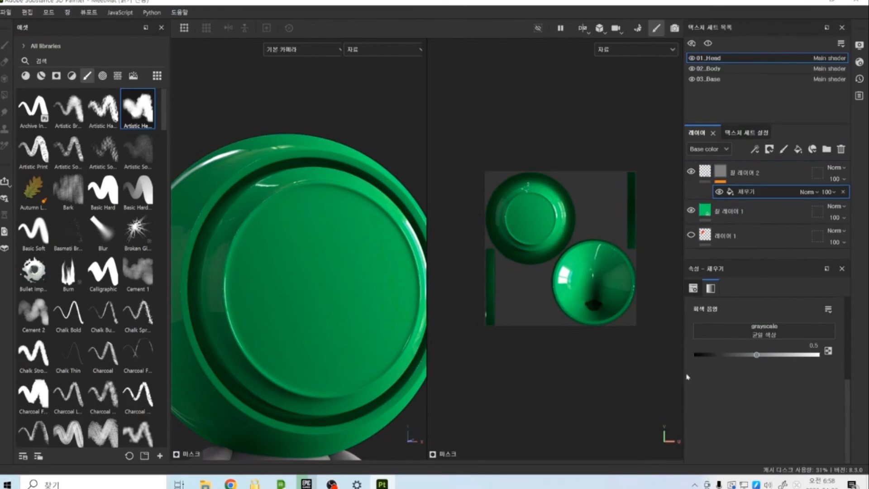
{"action": "mouse_move", "coordinate": [123, 243]}
{"action": "left_mouse_down"}
{"action": "mouse_move", "coordinate": [714, 310]}
{"action": "mouse_move", "coordinate": [695, 338]}
{"action": "mouse_move", "coordinate": [726, 328]}
{"action": "left_mouse_up"}
{"action": "left_click", "coordinate": [843, 192]}
Step: Add a paint effect to the black mask and choose the Broken Glass brush at size 49
{"action": "right_click", "coordinate": [720, 171]}
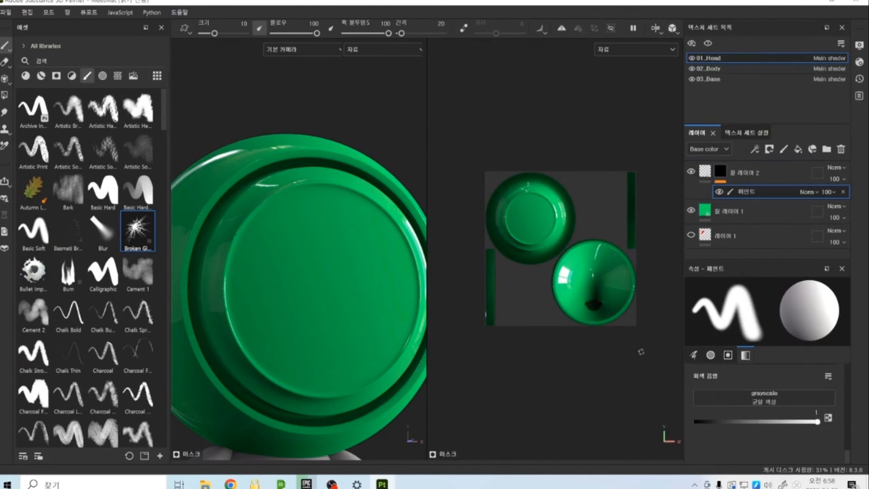
{"action": "left_click", "coordinate": [137, 230]}
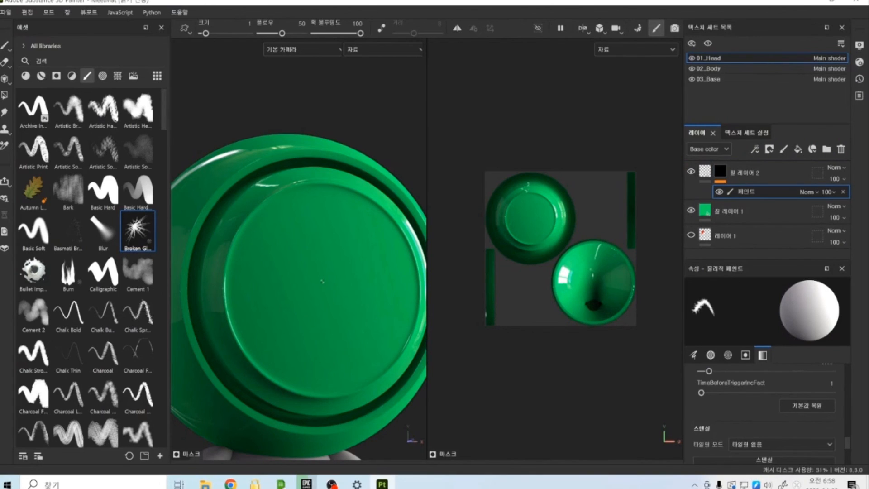
{"action": "right_click_drag", "start_coordinate": [322, 281], "coordinate": [357, 281], "text": "ctrl"}
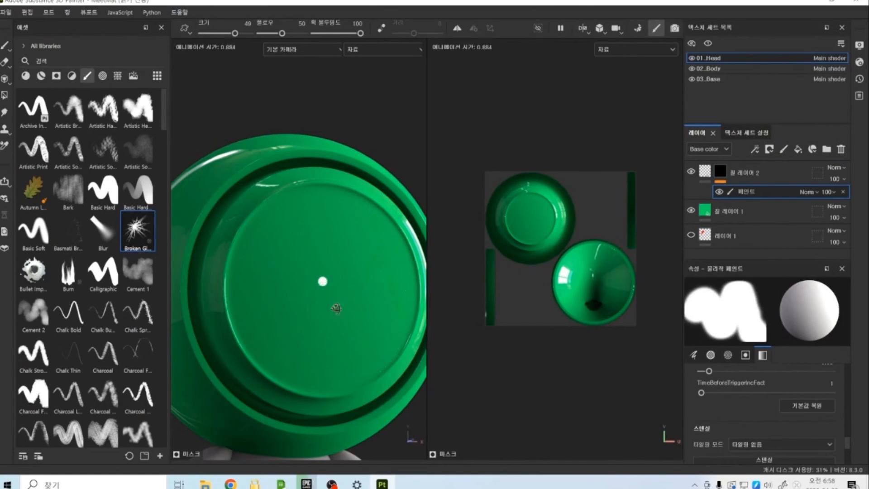
Step: Paint a short diagonal Broken Glass stroke in the mask across the head's round face
{"action": "left_click_drag", "start_coordinate": [336, 309], "coordinate": [317, 313], "text": "alt"}
{"action": "middle_click_drag", "start_coordinate": [317, 313], "coordinate": [308, 309], "text": "alt"}
{"action": "left_click_drag", "start_coordinate": [277, 247], "coordinate": [316, 310]}
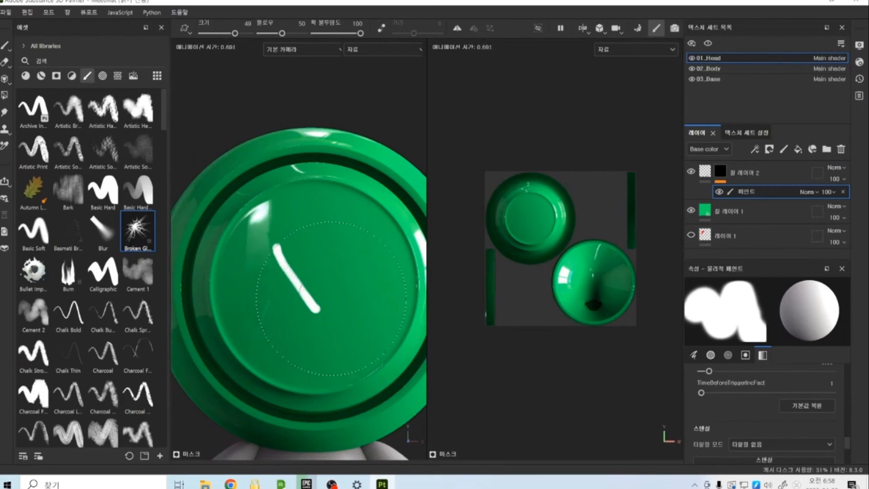
Step: Undo the diagonal Broken Glass stroke and try short replacement strokes on the head's round face, undoing each one
{"action": "key", "text": "ctrl+z"}
{"action": "left_click_drag", "start_coordinate": [268, 282], "coordinate": [349, 262]}
{"action": "key", "text": "ctrl+z"}
{"action": "mouse_move", "coordinate": [295, 263]}
{"action": "left_mouse_down"}
{"action": "mouse_move", "coordinate": [299, 283]}
{"action": "mouse_move", "coordinate": [303, 277]}
{"action": "left_mouse_up"}
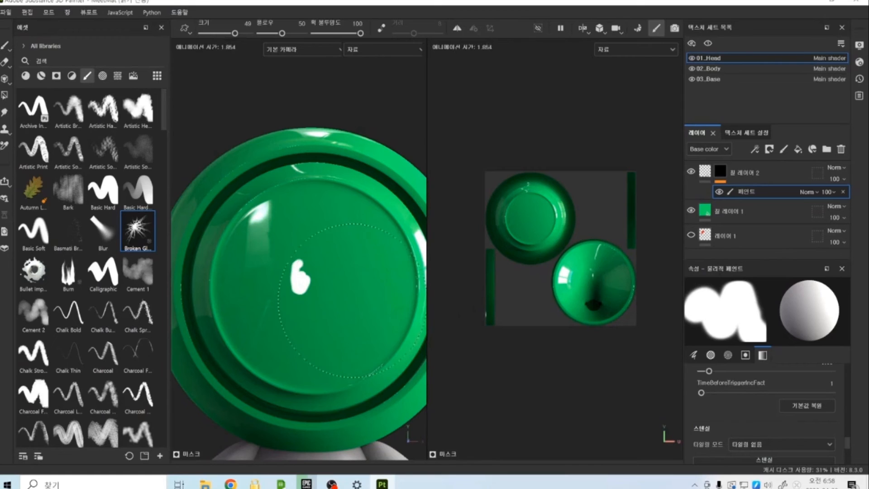
{"action": "key", "text": "ctrl+z"}
Step: Stamp the Broken Glass brush once at size 49 on the head's face and reselect the mask's paint effect
{"action": "left_click", "coordinate": [297, 275]}
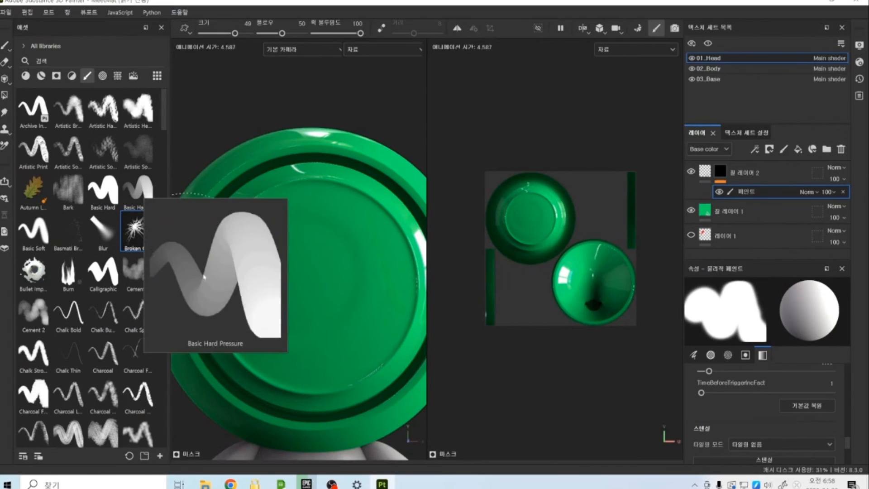
{"action": "mouse_move", "coordinate": [323, 292]}
{"action": "left_mouse_down", "text": "alt"}
{"action": "mouse_move", "coordinate": [324, 229]}
{"action": "mouse_move", "coordinate": [324, 290]}
{"action": "mouse_move", "coordinate": [314, 257]}
{"action": "left_mouse_up", "text": "alt"}
{"action": "left_click", "coordinate": [720, 181]}
{"action": "left_click", "coordinate": [719, 171]}
{"action": "left_click", "coordinate": [743, 192]}
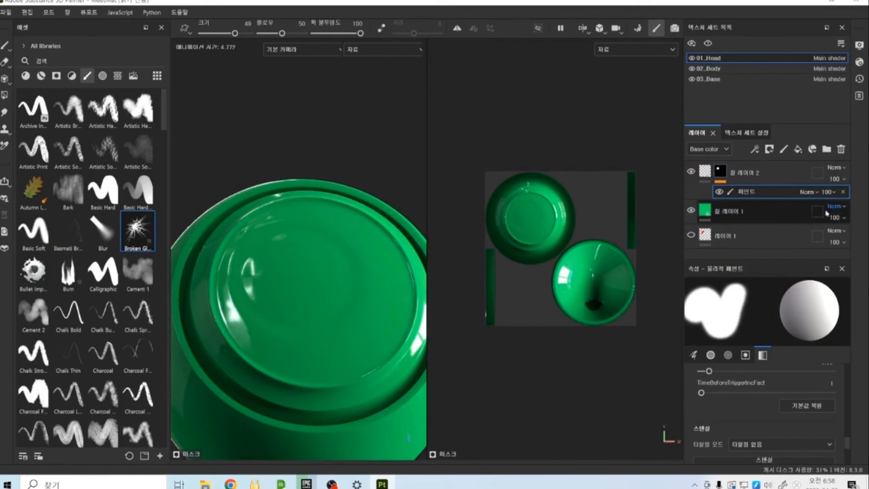
Step: Reduce the brush size to 1 and stamp a small Broken Glass crack in the mask on the head's face
{"action": "right_click_drag", "start_coordinate": [290, 273], "coordinate": [294, 280], "text": "ctrl"}
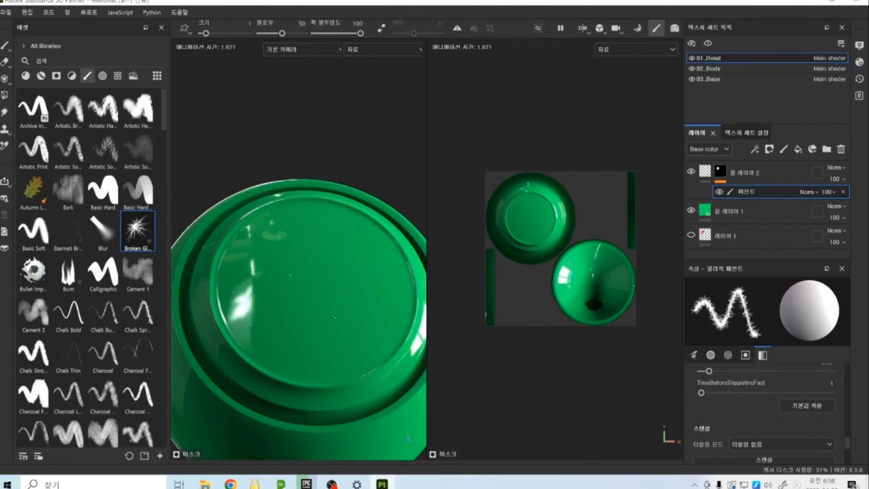
{"action": "left_click", "coordinate": [290, 275]}
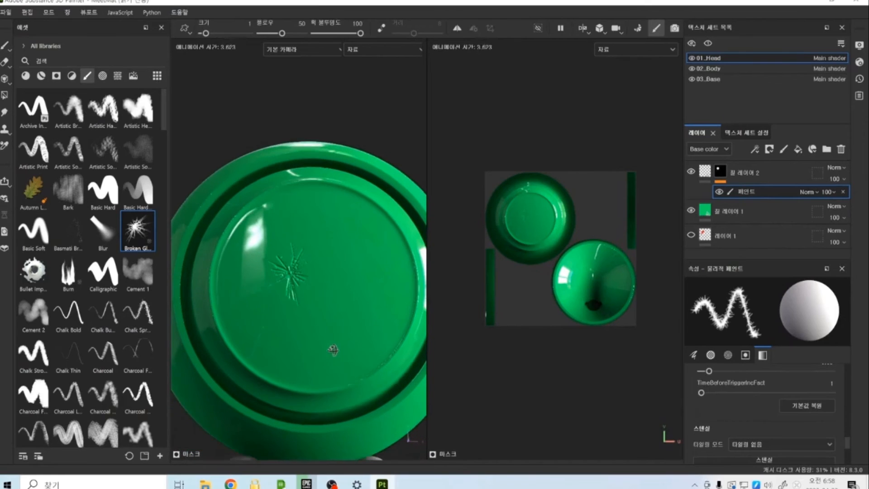
{"action": "left_click_drag", "start_coordinate": [338, 326], "coordinate": [290, 315], "text": "alt"}
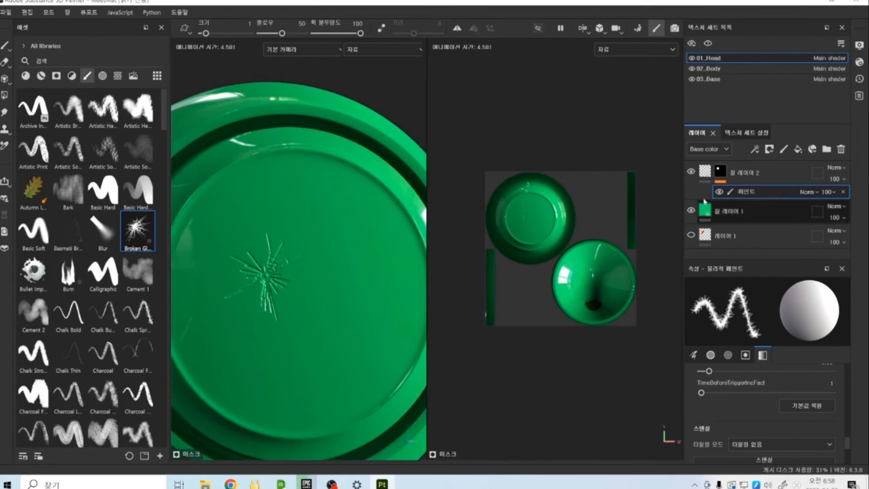
Step: Set the second fill layer's height to -0.1592 and inspect the crack on the head from several angles
{"action": "left_click", "coordinate": [705, 171]}
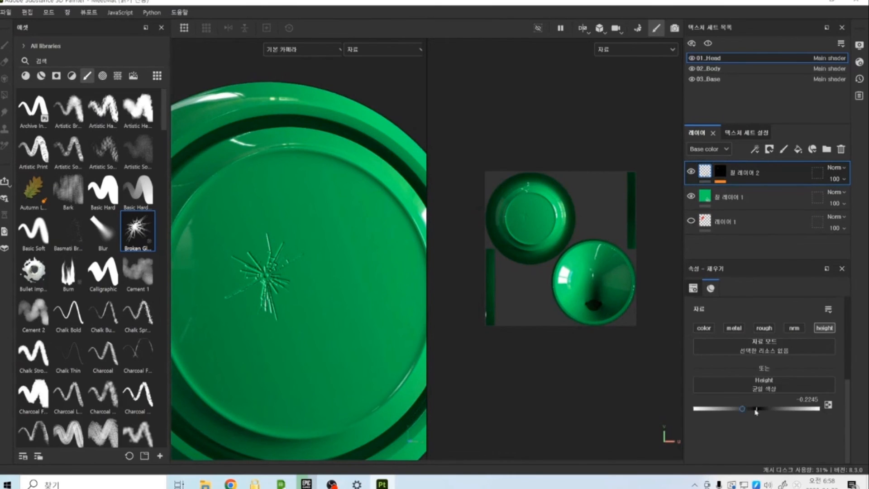
{"action": "mouse_move", "coordinate": [745, 410]}
{"action": "left_mouse_down"}
{"action": "mouse_move", "coordinate": [757, 416]}
{"action": "mouse_move", "coordinate": [729, 414]}
{"action": "mouse_move", "coordinate": [814, 413]}
{"action": "mouse_move", "coordinate": [813, 421]}
{"action": "mouse_move", "coordinate": [747, 415]}
{"action": "left_mouse_up"}
{"action": "scroll", "coordinate": [317, 254], "scroll_direction": "down", "scroll_amount": 5}
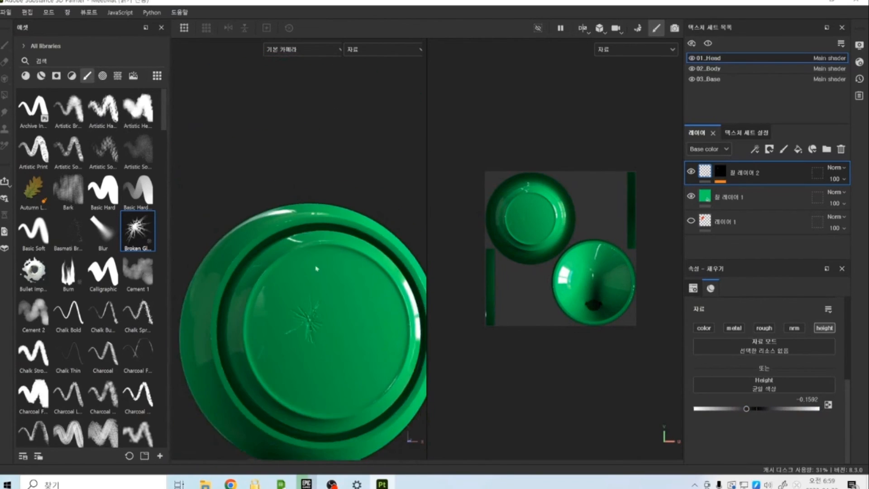
{"action": "left_click_drag", "start_coordinate": [316, 268], "coordinate": [322, 268], "text": "alt"}
{"action": "right_click_drag", "start_coordinate": [322, 268], "coordinate": [313, 275], "text": "alt"}
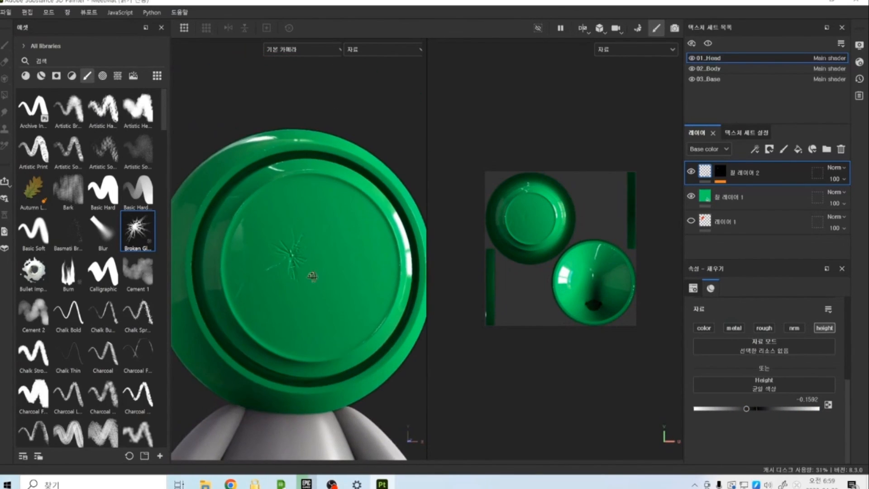
{"action": "left_click_drag", "start_coordinate": [312, 275], "coordinate": [325, 304], "text": "alt"}
{"action": "mouse_move", "coordinate": [324, 305]}
{"action": "right_mouse_down", "text": "alt"}
{"action": "mouse_move", "coordinate": [331, 290]}
{"action": "mouse_move", "coordinate": [323, 291]}
{"action": "right_mouse_up", "text": "alt"}
{"action": "left_click_drag", "start_coordinate": [322, 291], "coordinate": [308, 272], "text": "alt"}
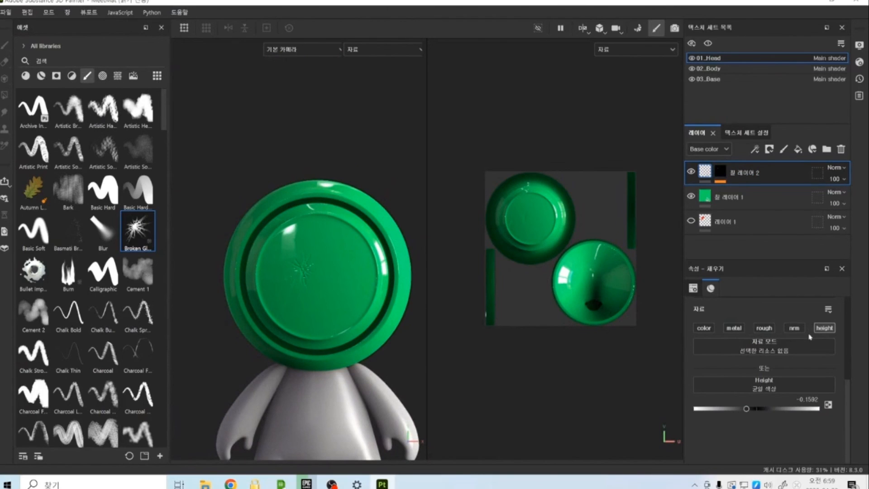
Step: Enable the nrm and rough channels on the second fill layer and disable both again
{"action": "left_click", "coordinate": [795, 327]}
{"action": "left_click", "coordinate": [764, 328]}
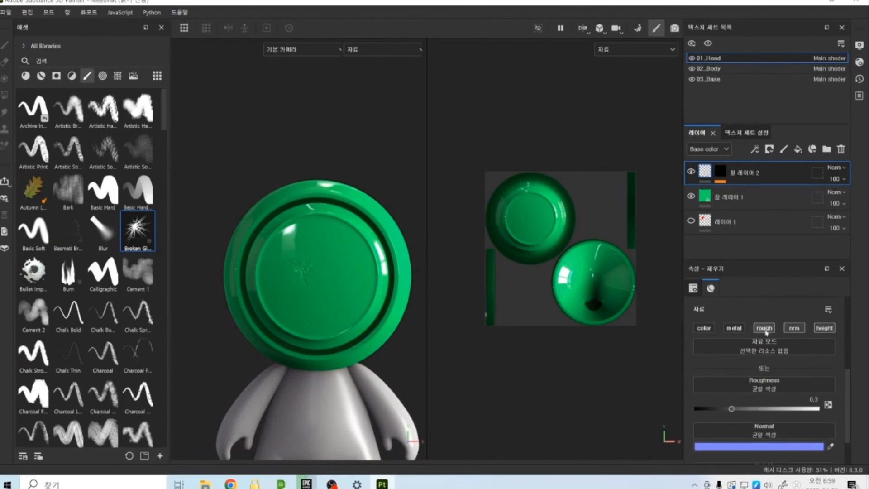
{"action": "left_click", "coordinate": [764, 328]}
{"action": "left_click", "coordinate": [795, 328]}
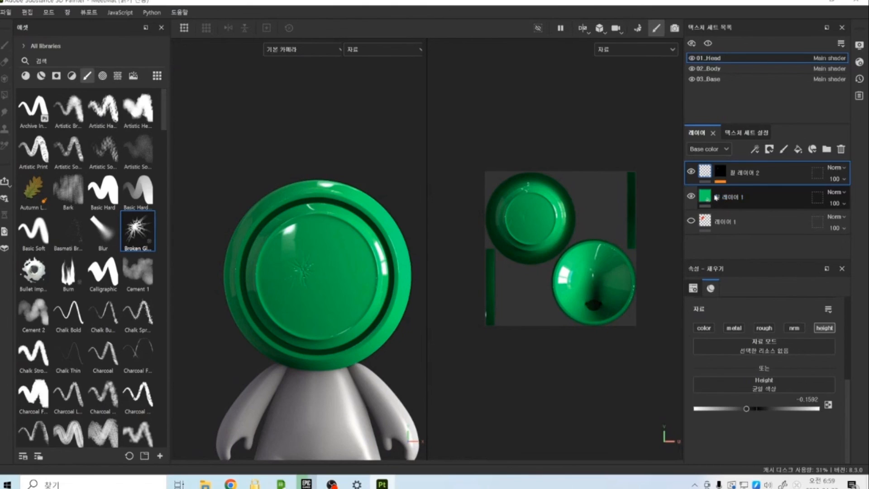
Step: Switch the layer stack's displayed channel to Metallic, Roughness and back to Base color
{"action": "left_click", "coordinate": [712, 149]}
{"action": "left_click", "coordinate": [713, 151]}
{"action": "left_click", "coordinate": [712, 151]}
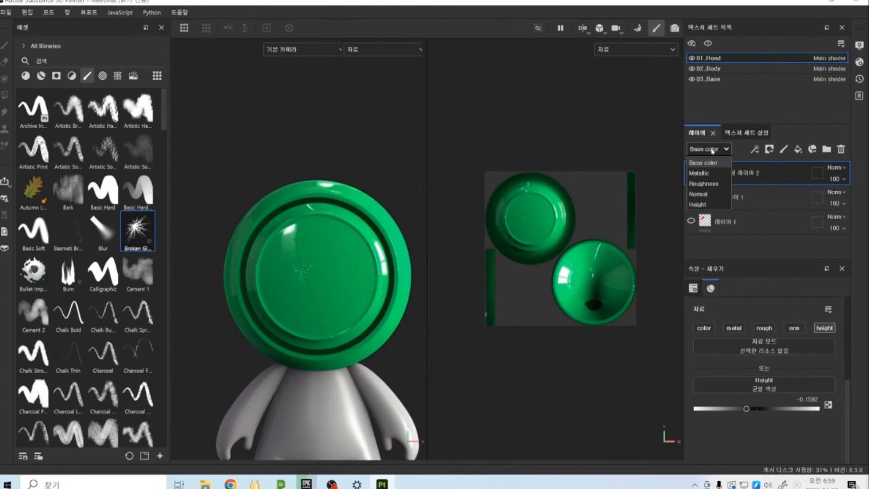
{"action": "left_click", "coordinate": [699, 173]}
{"action": "left_click", "coordinate": [709, 150]}
{"action": "left_click", "coordinate": [703, 183]}
{"action": "left_click", "coordinate": [709, 150]}
{"action": "left_click", "coordinate": [710, 164]}
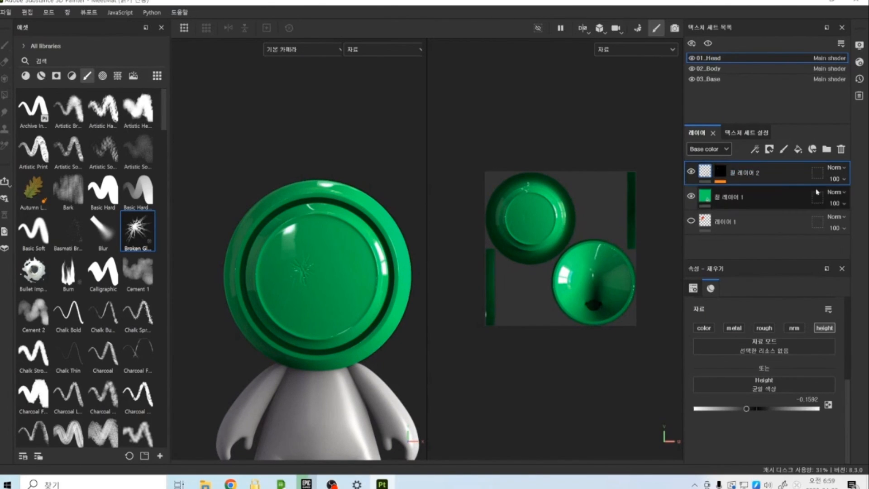
Step: Select the green first fill layer and test its Base color opacity, leaving it at 100
{"action": "left_click", "coordinate": [770, 197]}
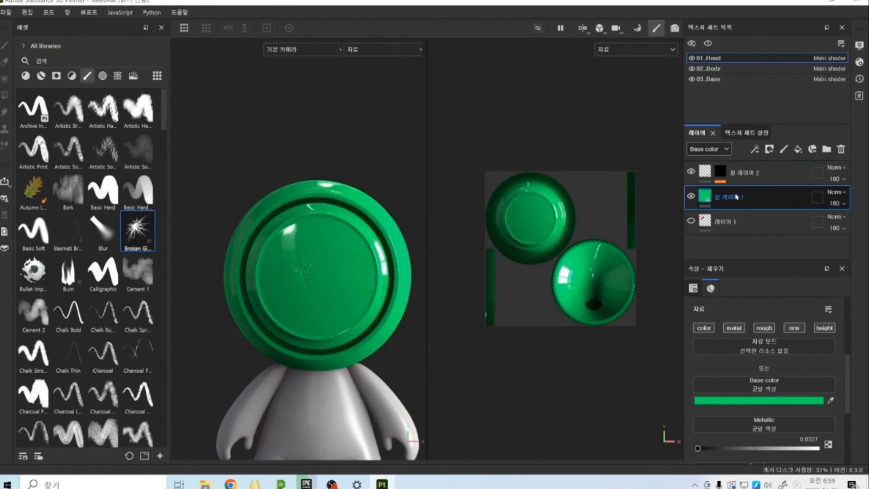
{"action": "left_click", "coordinate": [845, 204]}
{"action": "mouse_move", "coordinate": [862, 224]}
{"action": "left_mouse_down"}
{"action": "mouse_move", "coordinate": [820, 225]}
{"action": "mouse_move", "coordinate": [866, 233]}
{"action": "left_mouse_up"}
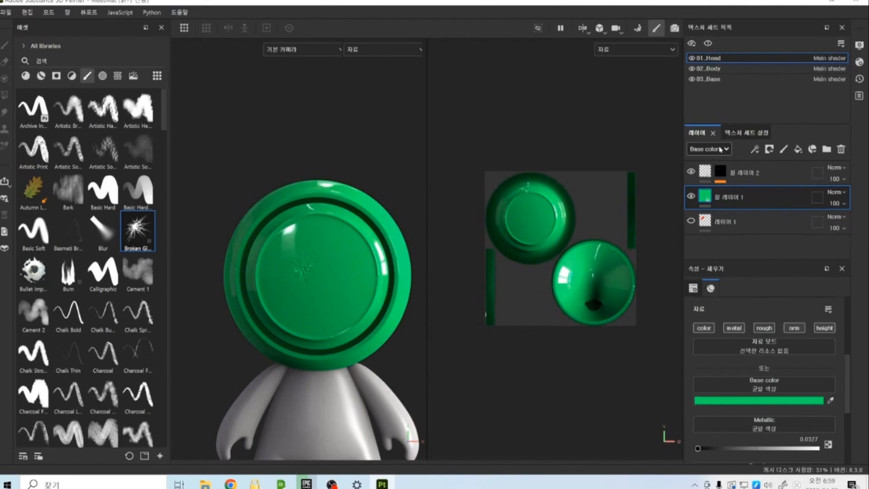
{"action": "left_click", "coordinate": [844, 203]}
{"action": "mouse_move", "coordinate": [863, 223]}
{"action": "left_mouse_down"}
{"action": "mouse_move", "coordinate": [838, 224]}
{"action": "mouse_move", "coordinate": [863, 222]}
{"action": "left_mouse_up"}
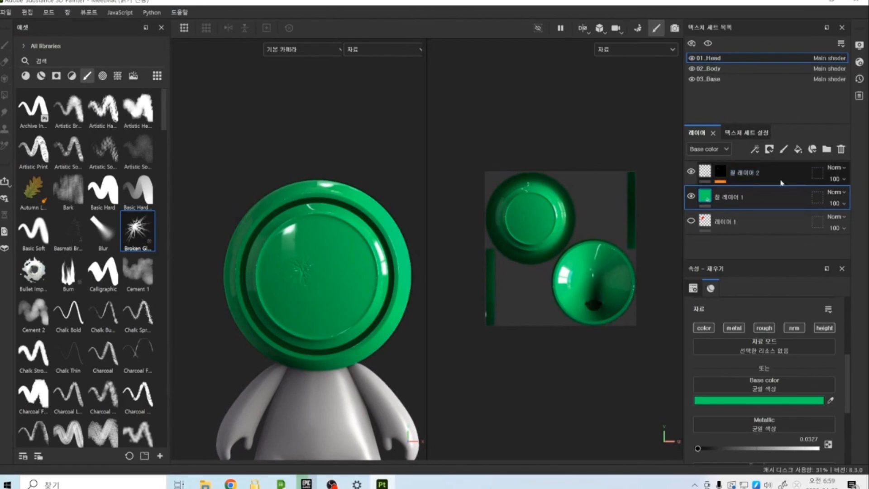
Step: Switch the layer stack to the Roughness channel and test the first fill layer's opacity, leaving it at 100
{"action": "left_click", "coordinate": [709, 149]}
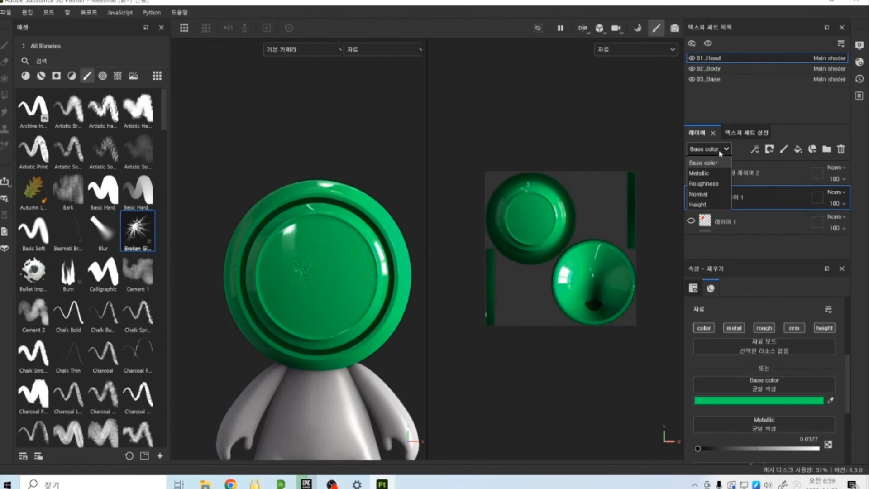
{"action": "left_click", "coordinate": [716, 183]}
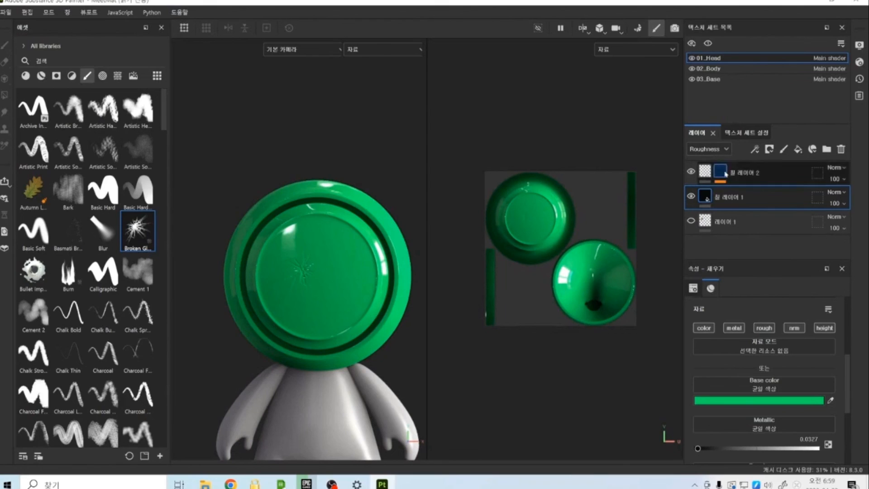
{"action": "left_click", "coordinate": [836, 203]}
{"action": "mouse_move", "coordinate": [857, 225]}
{"action": "left_mouse_down"}
{"action": "mouse_move", "coordinate": [821, 223]}
{"action": "mouse_move", "coordinate": [863, 223]}
{"action": "left_mouse_up"}
Step: Set the first fill layer's roughness to 0.3184 and retest its Roughness opacity, leaving it at 100
{"action": "scroll", "coordinate": [789, 400], "scroll_direction": "down", "scroll_amount": 4}
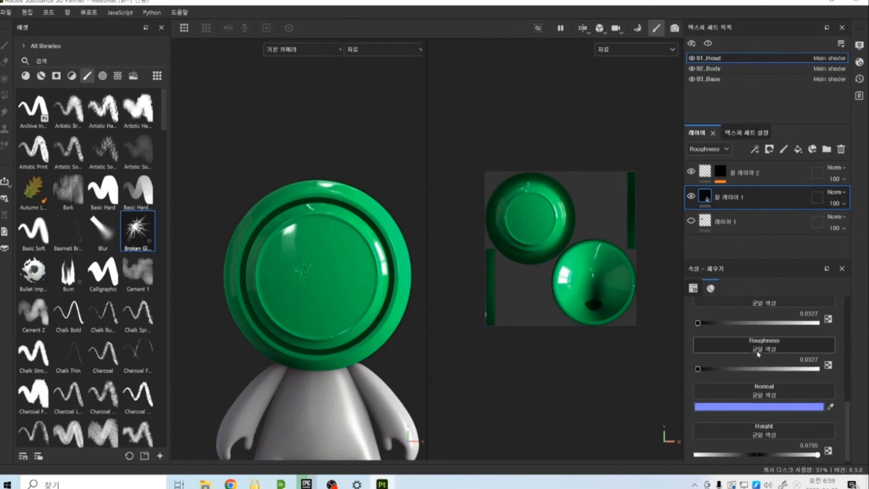
{"action": "left_click", "coordinate": [758, 352]}
{"action": "left_click", "coordinate": [734, 367]}
{"action": "left_click", "coordinate": [833, 204]}
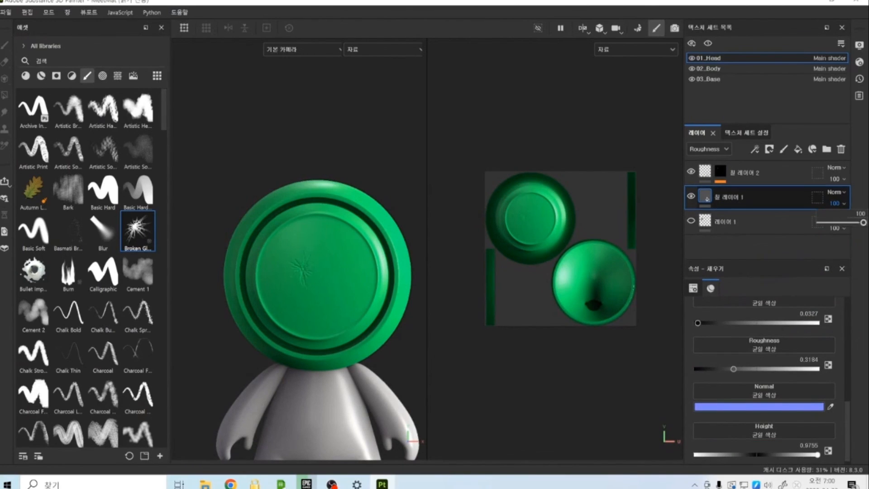
{"action": "mouse_move", "coordinate": [863, 222]}
{"action": "left_mouse_down"}
{"action": "mouse_move", "coordinate": [820, 222]}
{"action": "mouse_move", "coordinate": [865, 223]}
{"action": "left_mouse_up"}
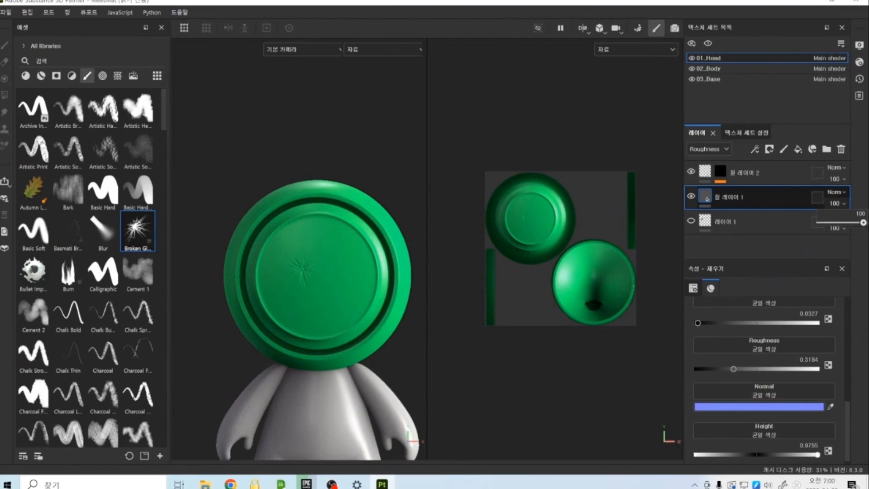
Step: Switch the layer stack to the Height channel with the second fill layer selected and lower its opacity to 13
{"action": "left_click", "coordinate": [697, 150]}
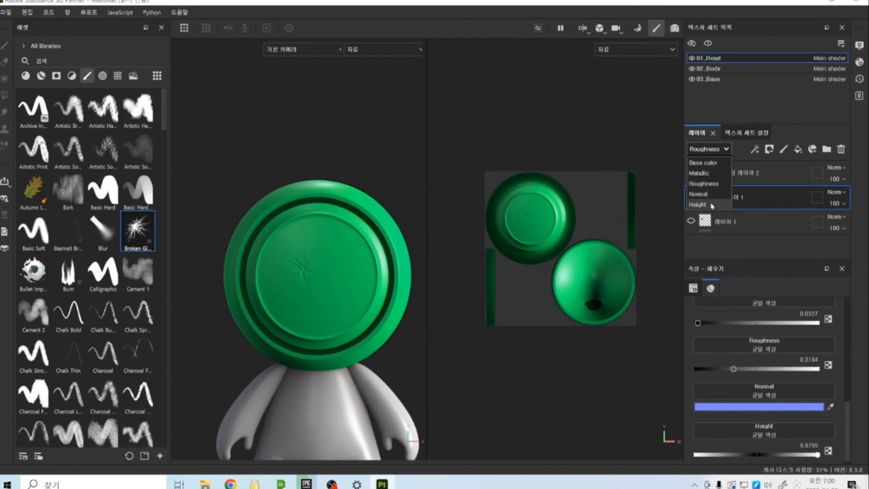
{"action": "left_click", "coordinate": [745, 225]}
{"action": "left_click", "coordinate": [775, 177]}
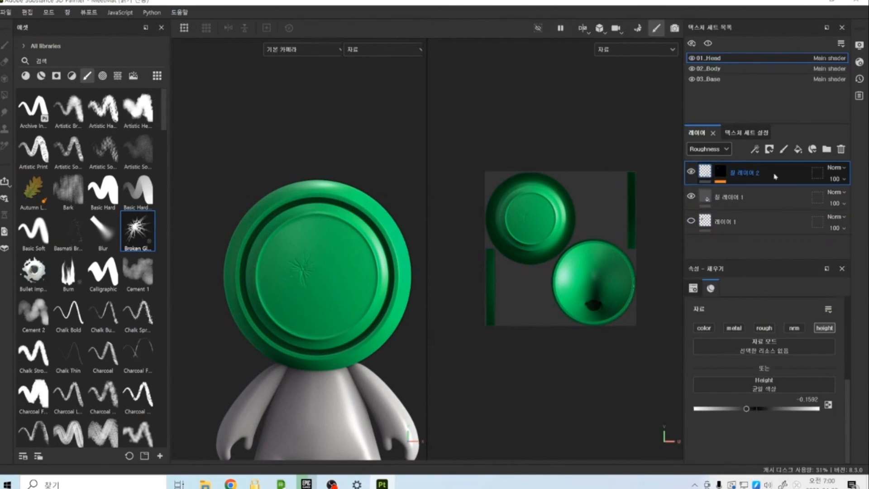
{"action": "left_click", "coordinate": [708, 149]}
{"action": "left_click", "coordinate": [706, 205]}
{"action": "left_click", "coordinate": [834, 179]}
{"action": "left_click_drag", "start_coordinate": [854, 198], "coordinate": [834, 198]}
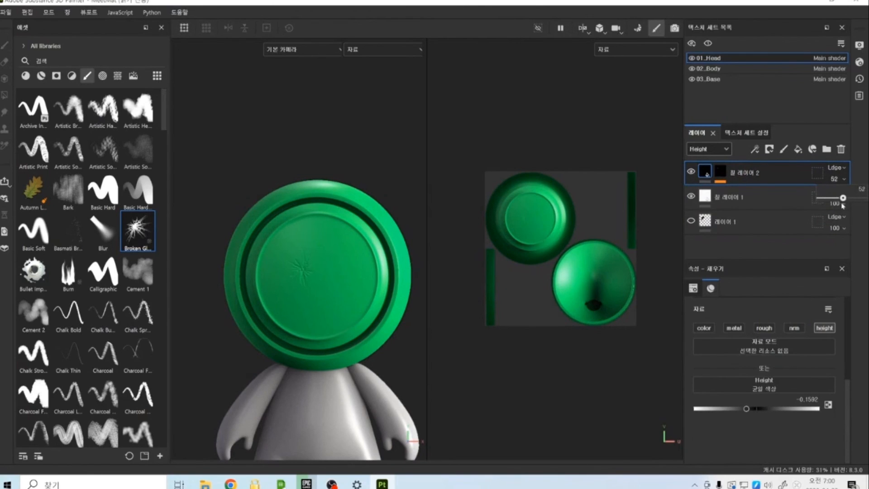
{"action": "left_click_drag", "start_coordinate": [828, 202], "coordinate": [822, 201]}
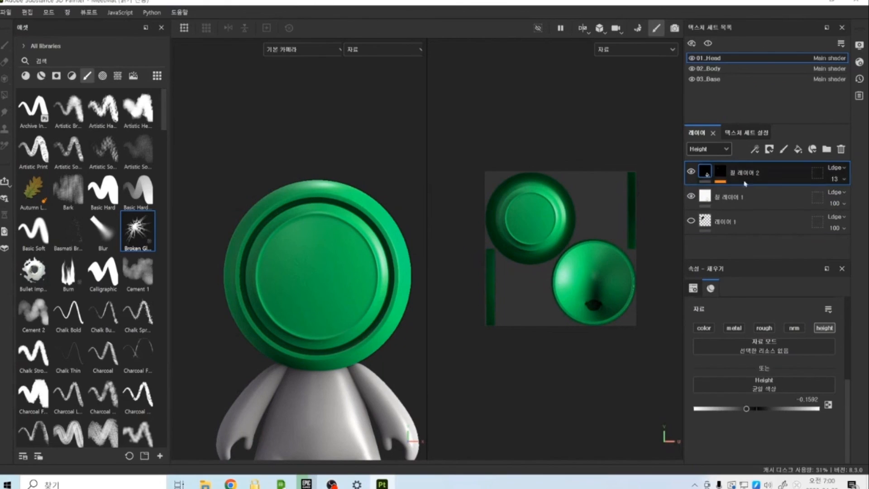
Step: Raise the second fill layer's Height opacity to 100 and inspect the crack up close
{"action": "left_click", "coordinate": [835, 179]}
{"action": "left_click_drag", "start_coordinate": [827, 198], "coordinate": [840, 200]}
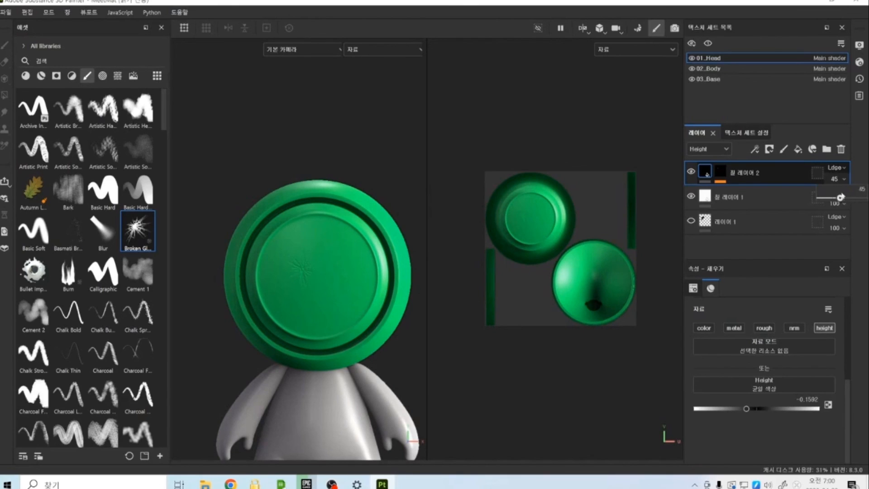
{"action": "mouse_move", "coordinate": [856, 198]}
{"action": "left_mouse_down"}
{"action": "mouse_move", "coordinate": [828, 198]}
{"action": "mouse_move", "coordinate": [865, 198]}
{"action": "left_mouse_up"}
{"action": "right_click_drag", "start_coordinate": [310, 220], "coordinate": [326, 404], "text": "alt"}
{"action": "left_click_drag", "start_coordinate": [303, 308], "coordinate": [324, 299], "text": "alt"}
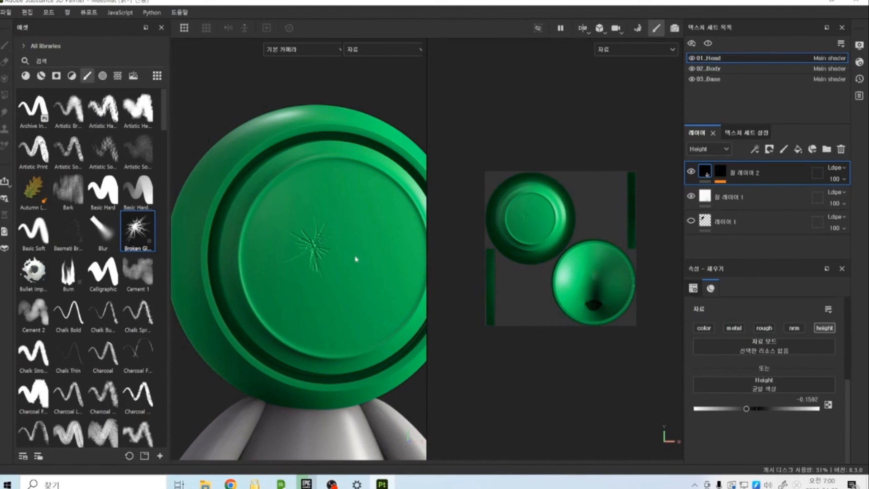
{"action": "left_click", "coordinate": [755, 149]}
{"action": "left_click", "coordinate": [756, 149]}
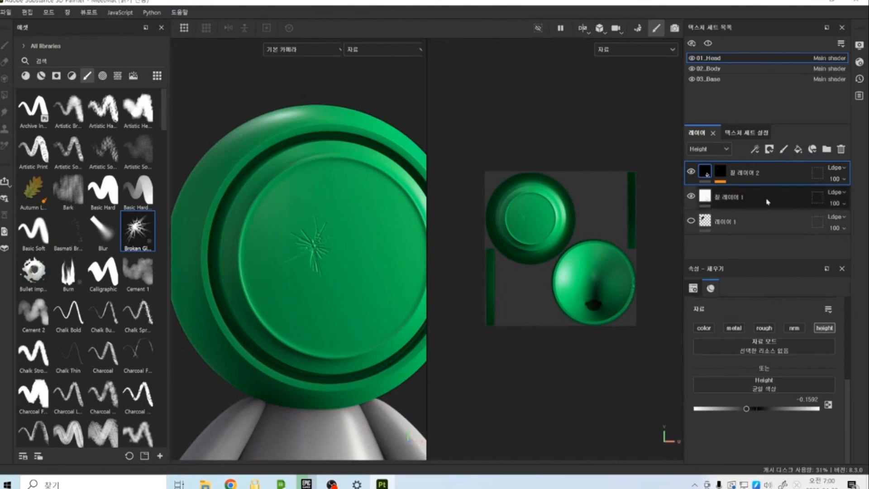
{"action": "left_click", "coordinate": [693, 291]}
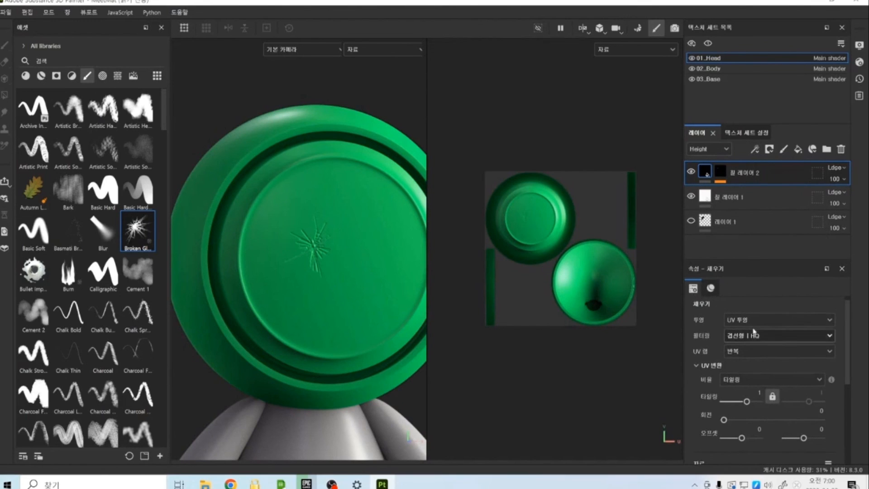
Step: In the 01_Head texture set settings, try texture sizes 128, 512 and 1024, and set the size to 2048
{"action": "left_click", "coordinate": [739, 133]}
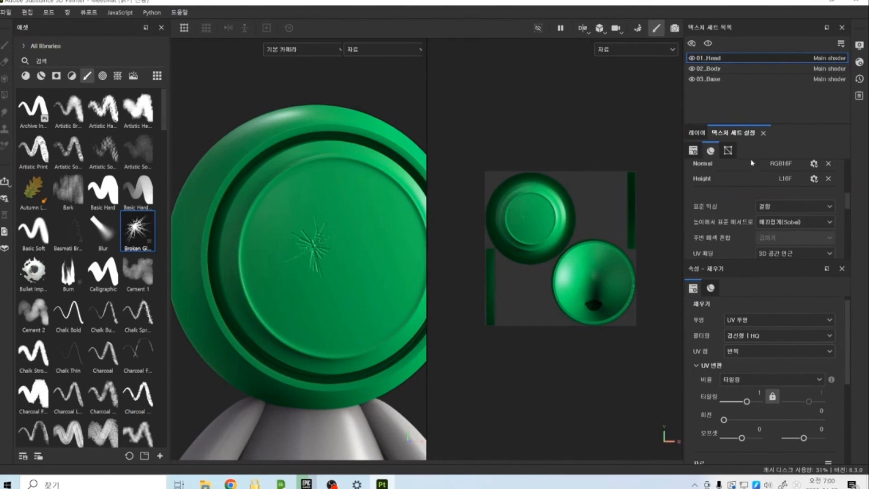
{"action": "scroll", "coordinate": [752, 163], "scroll_direction": "up", "scroll_amount": 5}
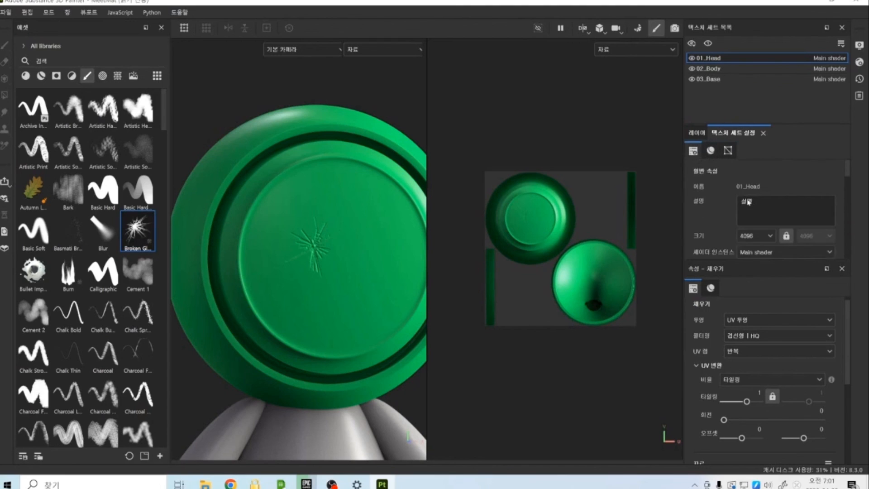
{"action": "left_click", "coordinate": [755, 236]}
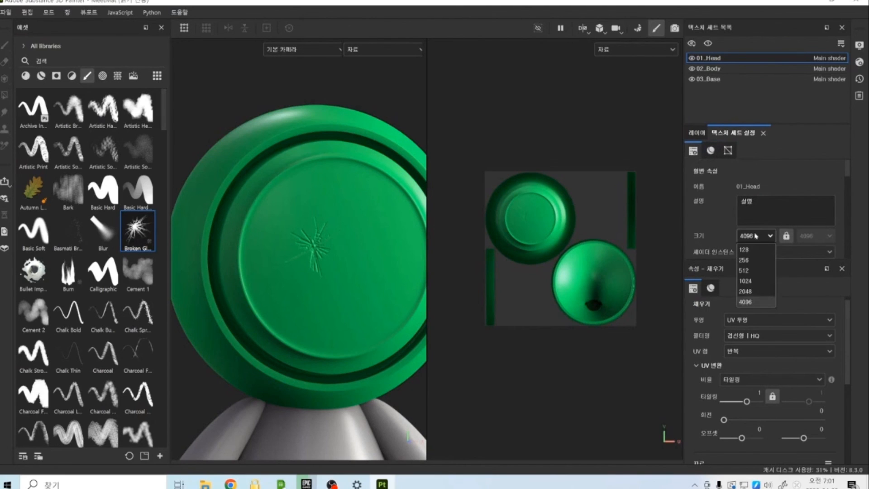
{"action": "left_click", "coordinate": [746, 253]}
{"action": "left_click", "coordinate": [755, 235]}
{"action": "left_click", "coordinate": [751, 270]}
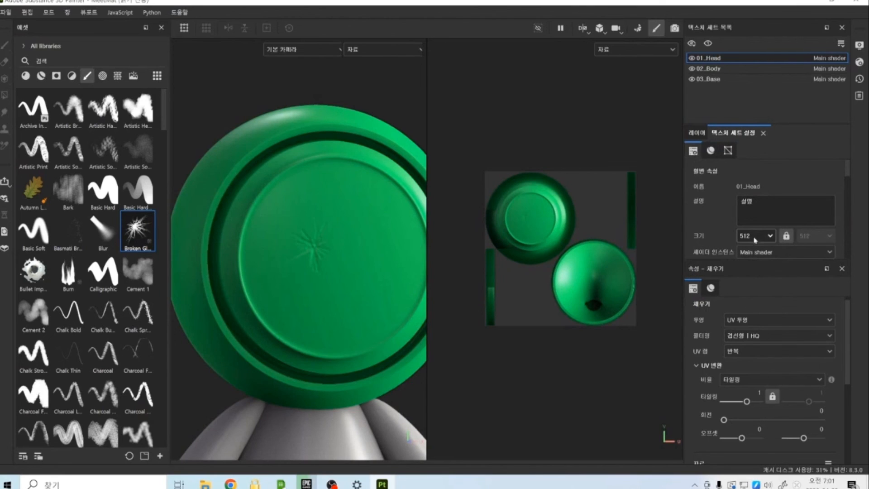
{"action": "left_click", "coordinate": [755, 235]}
{"action": "left_click", "coordinate": [746, 281]}
{"action": "left_click", "coordinate": [755, 236]}
{"action": "left_click", "coordinate": [746, 292]}
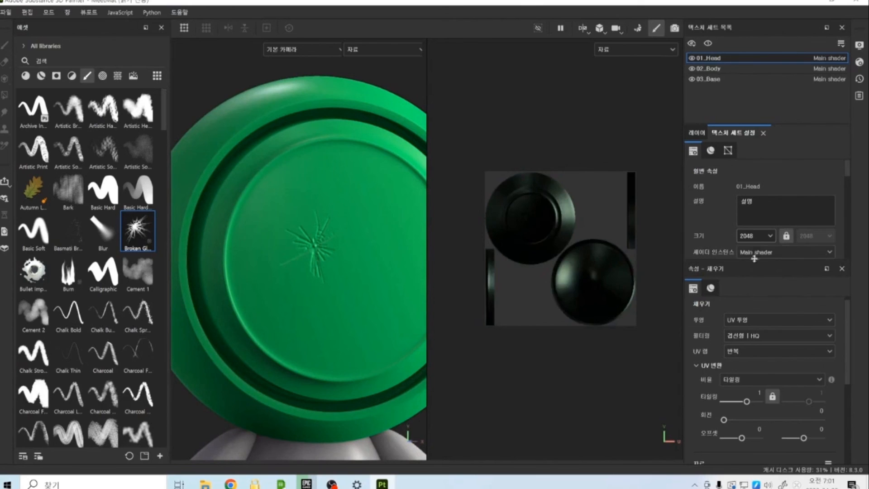
Step: Set the 01_Head texture size to 4096 and inspect the crack up close in both the 3D and 2D views
{"action": "left_click", "coordinate": [762, 237]}
{"action": "left_click", "coordinate": [746, 301]}
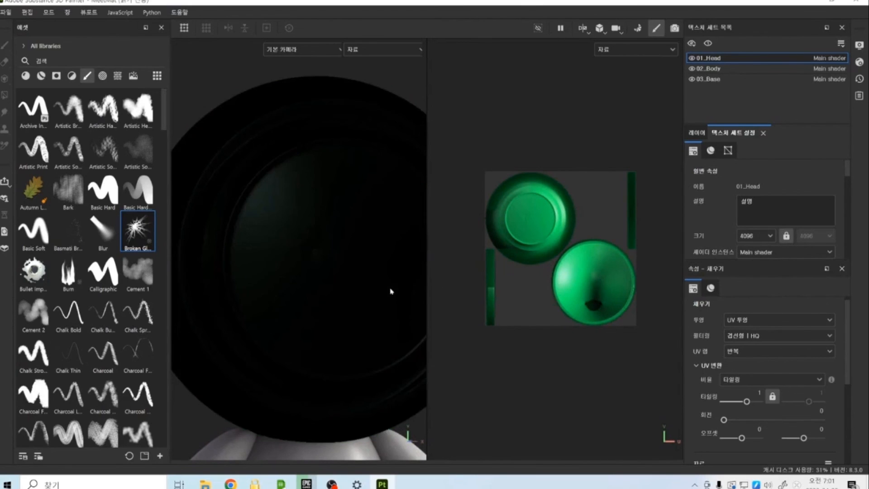
{"action": "scroll", "coordinate": [320, 297], "scroll_direction": "up", "scroll_amount": 2}
{"action": "scroll", "coordinate": [319, 298], "scroll_direction": "up", "scroll_amount": 2}
{"action": "scroll", "coordinate": [525, 235], "scroll_direction": "up", "scroll_amount": 5}
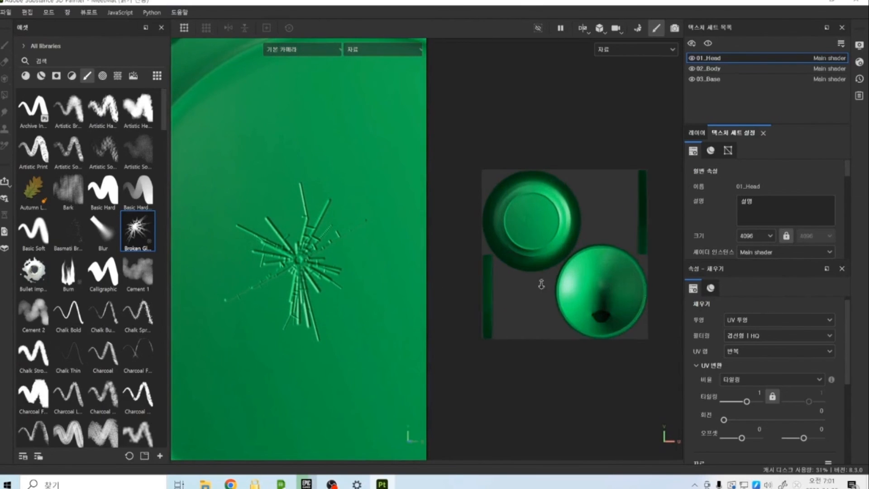
{"action": "scroll", "coordinate": [539, 272], "scroll_direction": "up", "scroll_amount": 6}
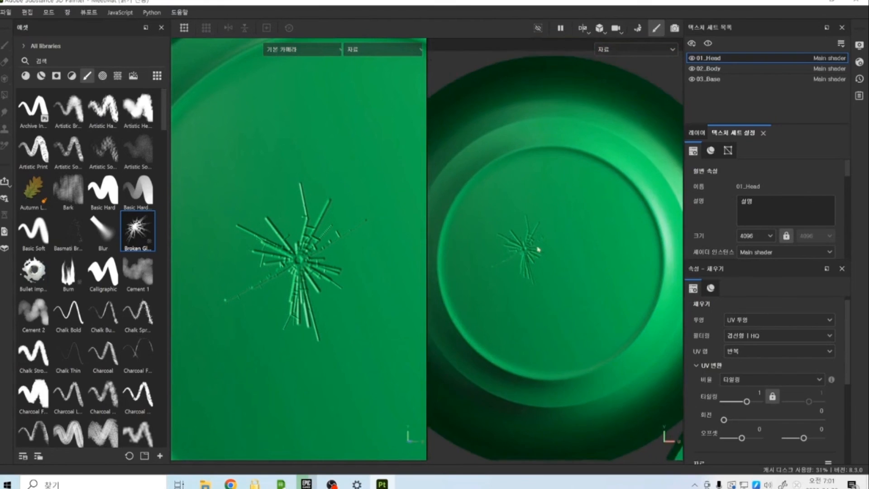
Step: Compare the crack's sharpness at 01_Head texture sizes 512, 1024 and 2048, returning the size to 4096
{"action": "left_click", "coordinate": [754, 236]}
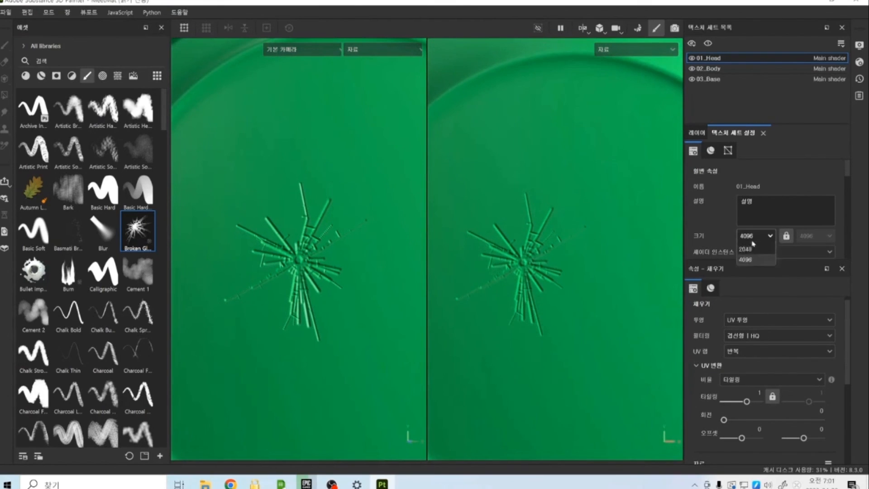
{"action": "left_click", "coordinate": [754, 253]}
{"action": "left_click", "coordinate": [754, 235]}
{"action": "left_click", "coordinate": [751, 271]}
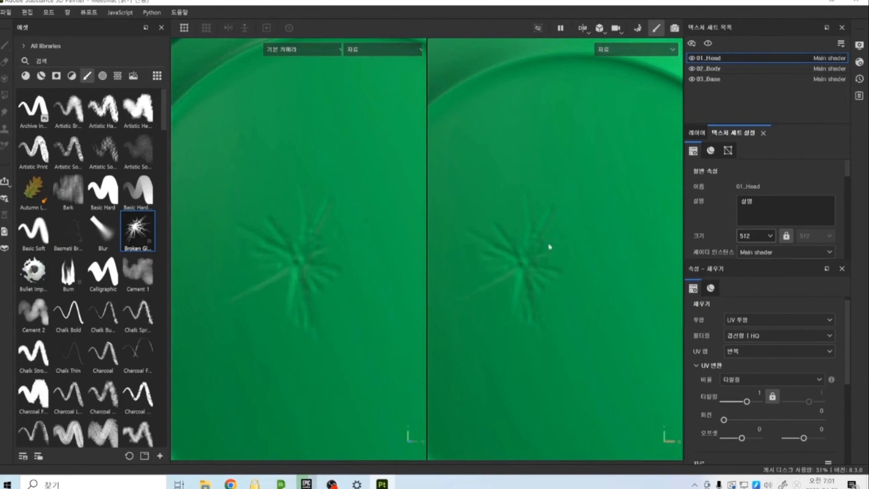
{"action": "left_click", "coordinate": [755, 236]}
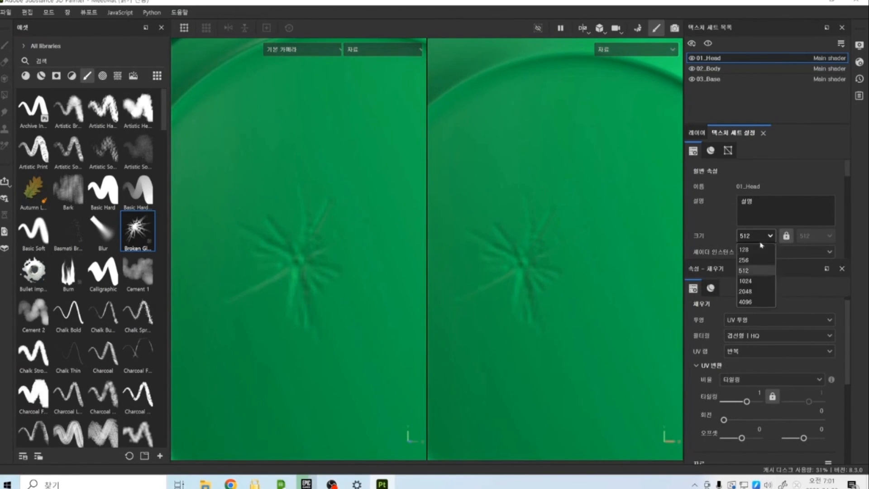
{"action": "left_click", "coordinate": [754, 279]}
{"action": "left_click", "coordinate": [755, 236]}
{"action": "left_click", "coordinate": [754, 292]}
{"action": "left_click", "coordinate": [755, 236]}
{"action": "left_click", "coordinate": [761, 301]}
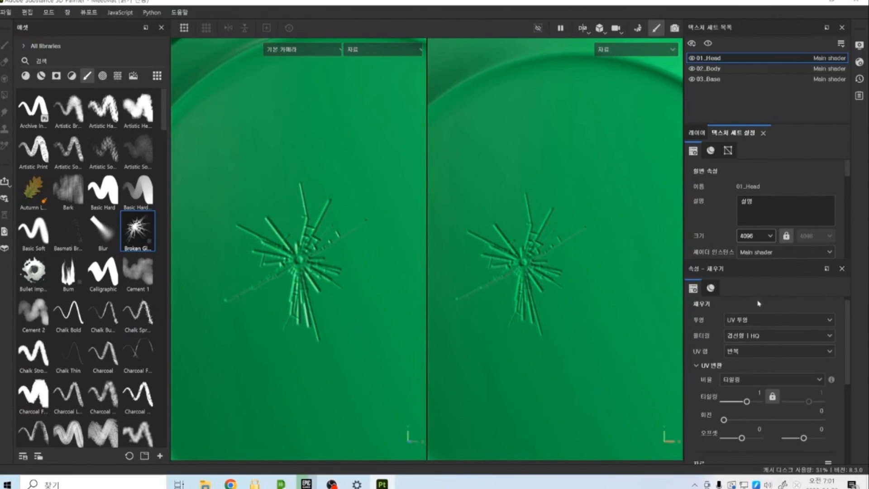
Step: Frame the whole character in the 3D view and the complete 01_Head UV layout in the 2D view
{"action": "scroll", "coordinate": [571, 229], "scroll_direction": "down", "scroll_amount": 5}
{"action": "scroll", "coordinate": [282, 283], "scroll_direction": "down", "scroll_amount": 8}
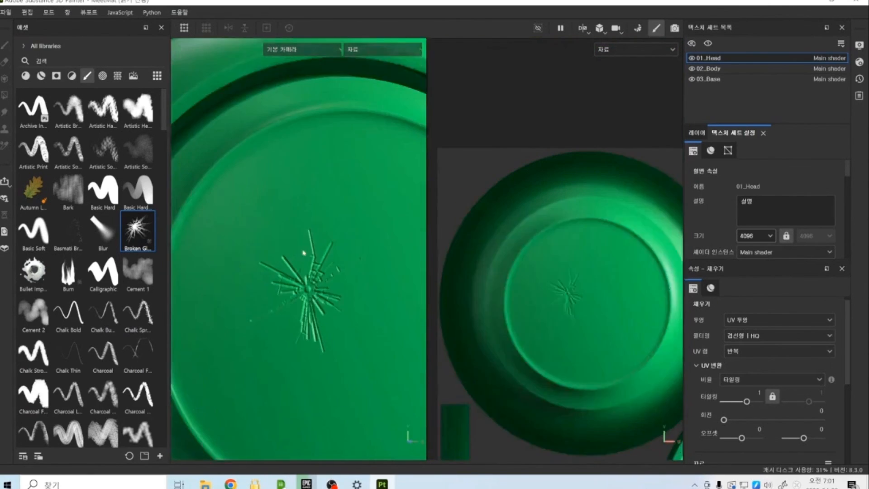
{"action": "right_click_drag", "start_coordinate": [282, 283], "coordinate": [277, 267], "text": "alt"}
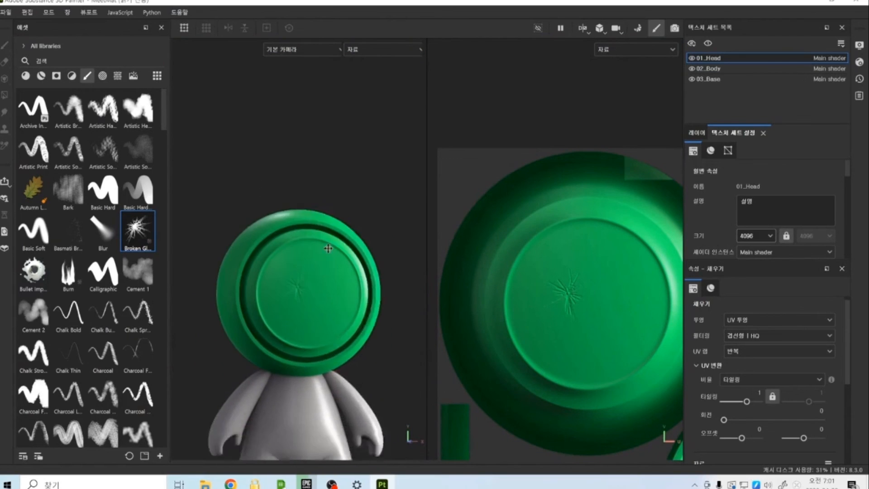
{"action": "middle_click_drag", "start_coordinate": [330, 248], "coordinate": [316, 138], "text": "alt"}
{"action": "left_click_drag", "start_coordinate": [368, 250], "coordinate": [367, 290], "text": "alt"}
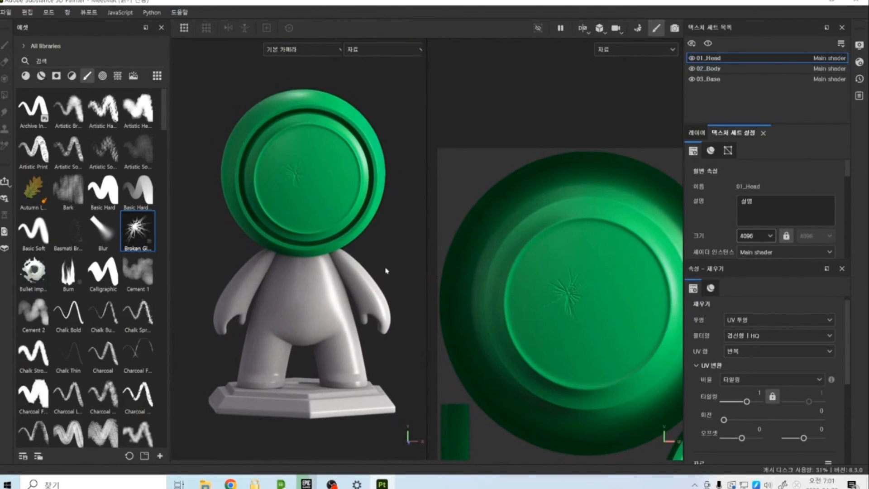
{"action": "right_click_drag", "start_coordinate": [569, 303], "coordinate": [555, 204], "text": "alt"}
{"action": "middle_click_drag", "start_coordinate": [600, 297], "coordinate": [549, 223], "text": "alt"}
{"action": "right_click_drag", "start_coordinate": [600, 302], "coordinate": [585, 221], "text": "alt"}
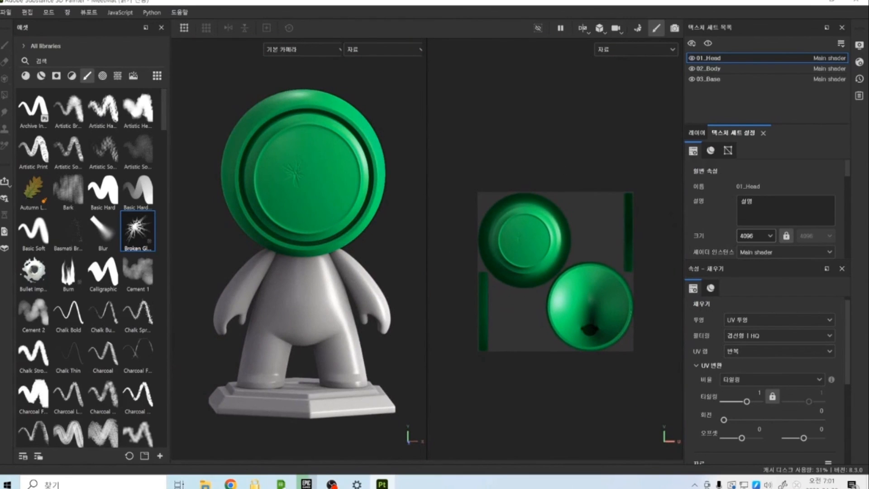
{"action": "scroll", "coordinate": [366, 245], "scroll_direction": "down", "scroll_amount": 3}
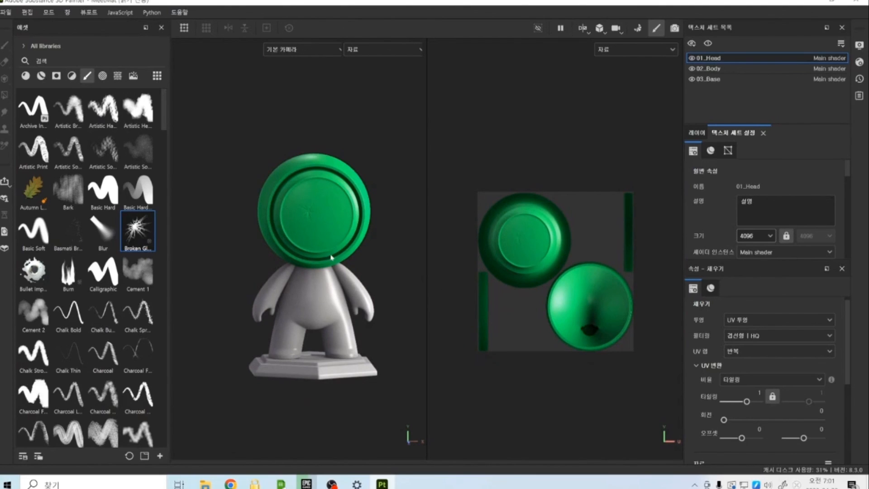
Step: Show the 3D-only, split and 2D-only viewport layouts, finishing with the 3D/2D split view
{"action": "key", "text": "F2"}
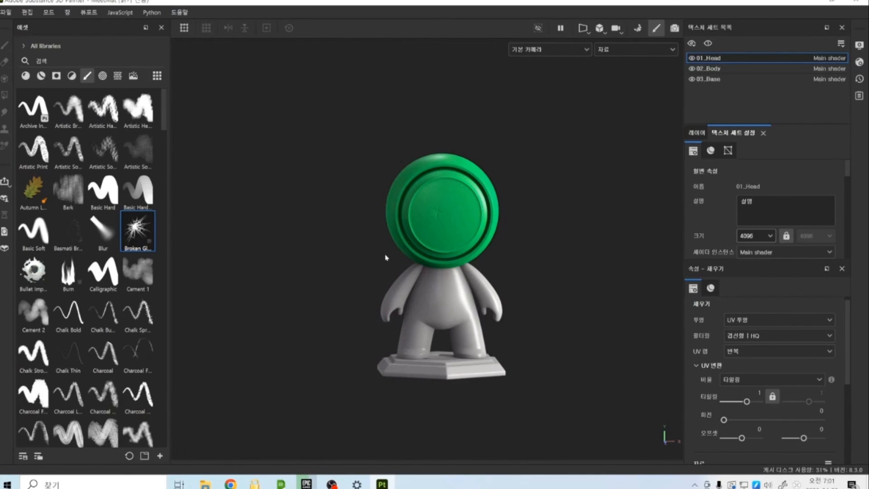
{"action": "key", "text": "F1"}
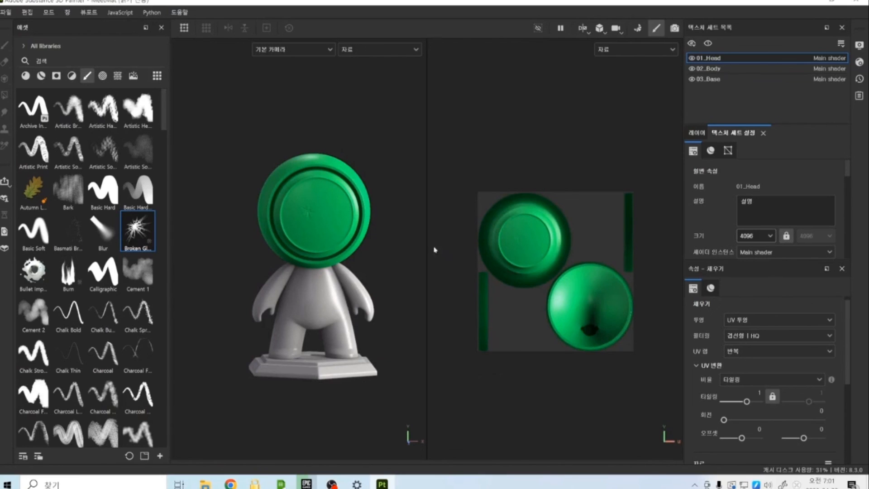
{"action": "key", "text": "F3"}
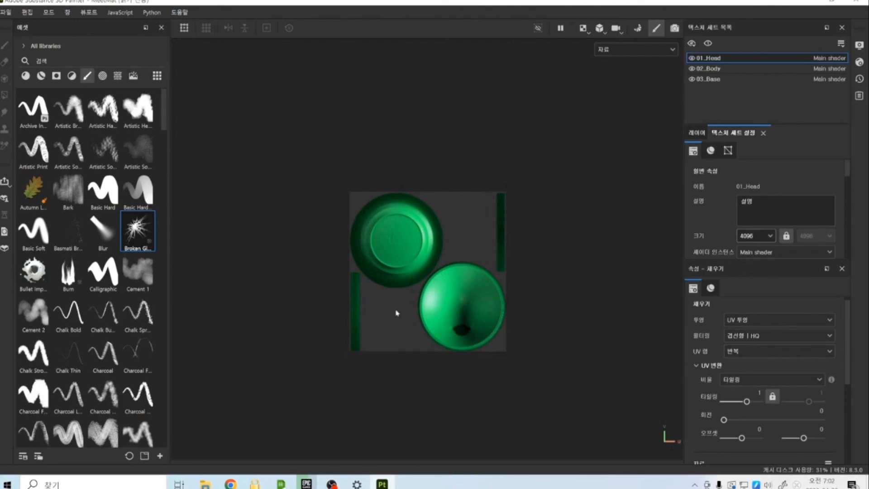
{"action": "key", "text": "F1"}
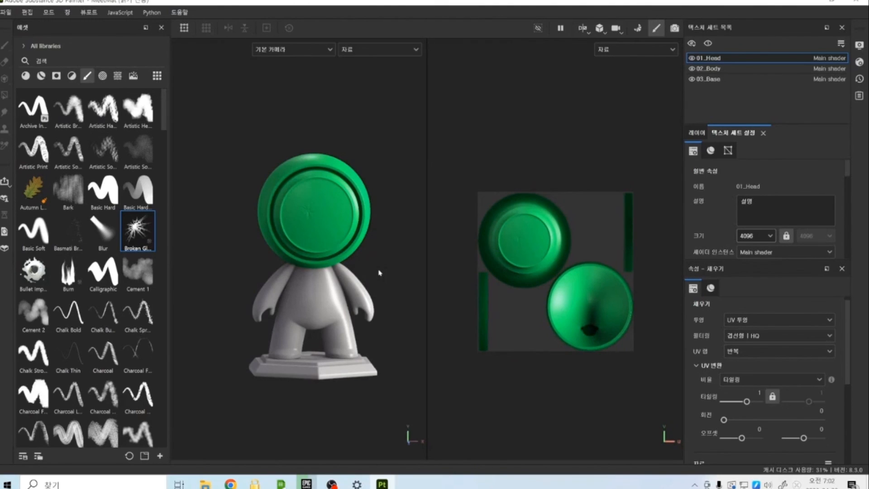